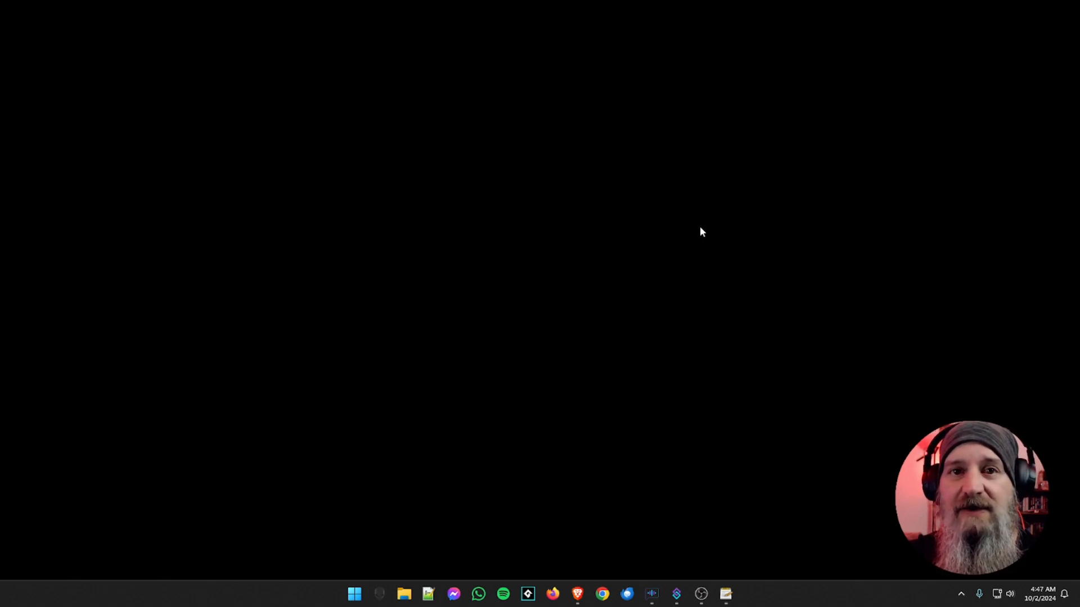
Switch to the Brave browser, download the OBS Autostarter script as autostarter.lua to the Desktop, and minimize the browser
{"action": "left_click", "coordinate": [589, 594]}
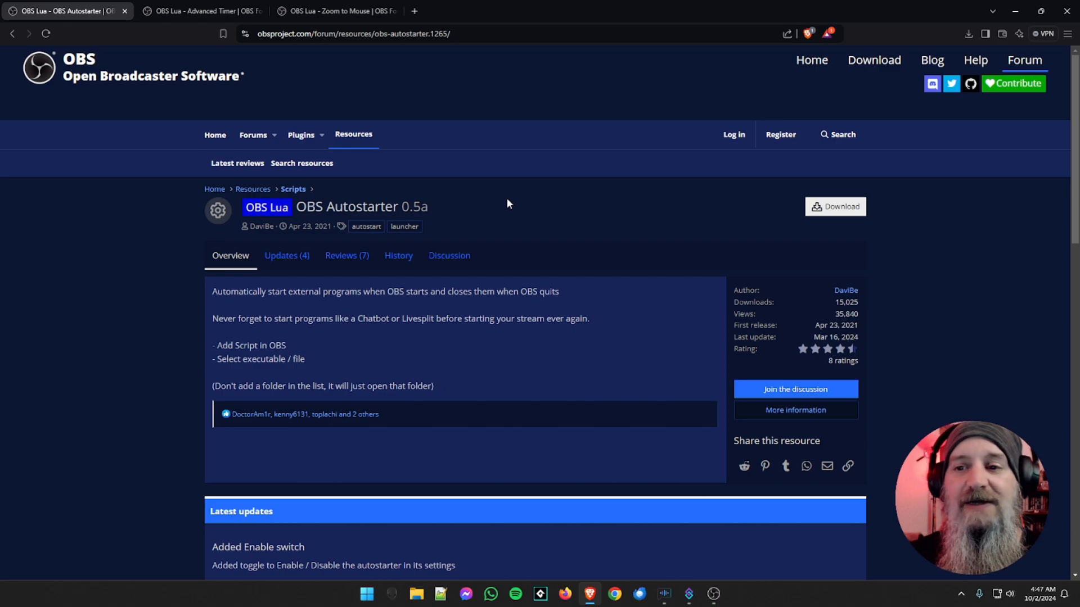
{"action": "left_click", "coordinate": [836, 213]}
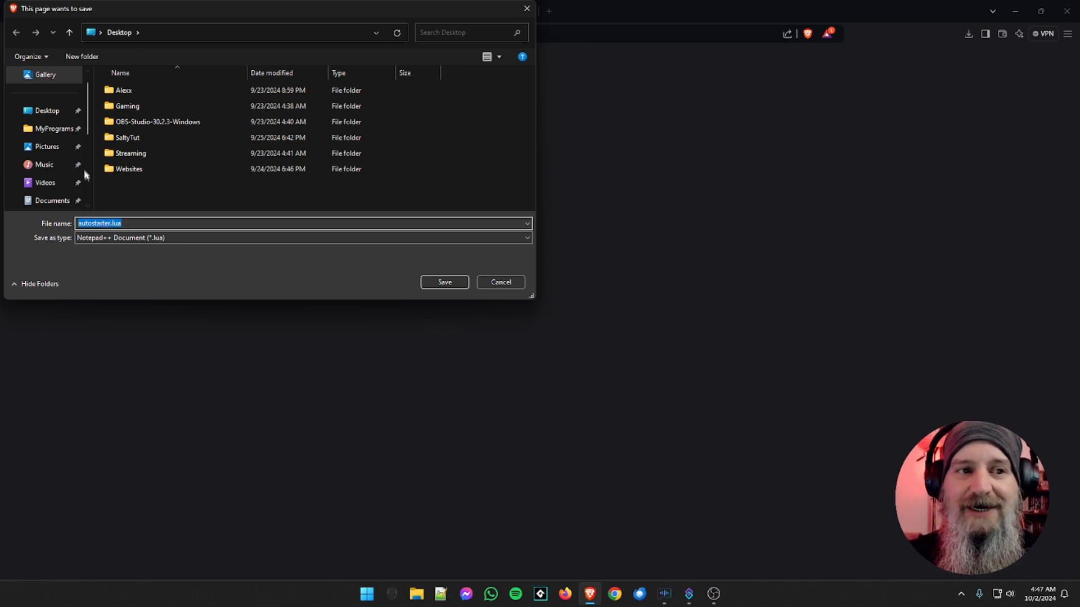
{"action": "left_click", "coordinate": [45, 110]}
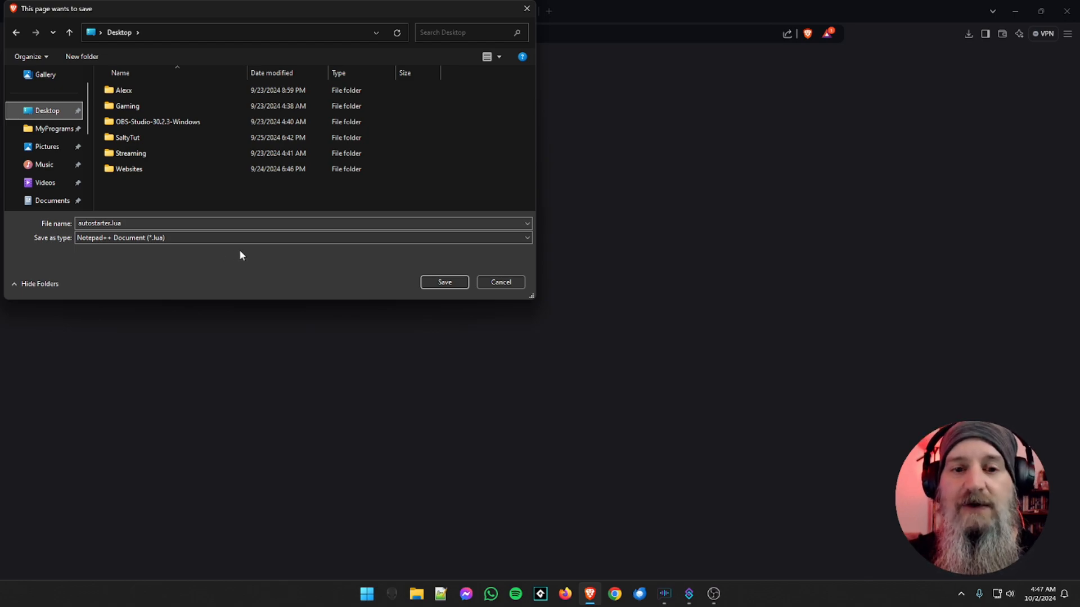
{"action": "left_click", "coordinate": [439, 284]}
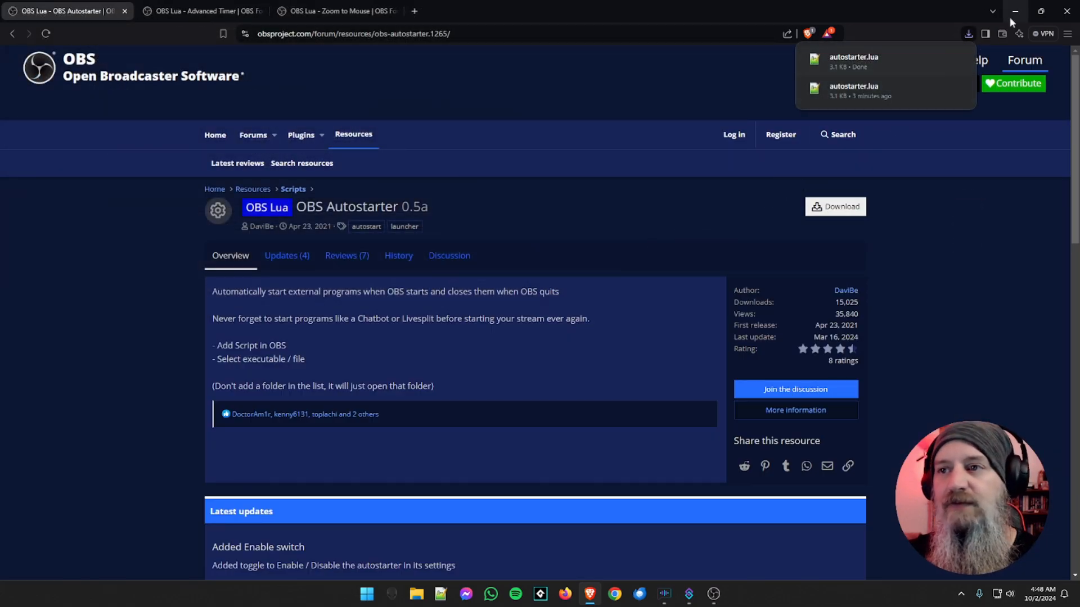
{"action": "left_click", "coordinate": [1013, 12]}
{"action": "left_click_drag", "start_coordinate": [21, 20], "coordinate": [233, 140]}
{"action": "left_click_drag", "start_coordinate": [229, 83], "coordinate": [231, 84]}
{"action": "left_click", "coordinate": [317, 162]}
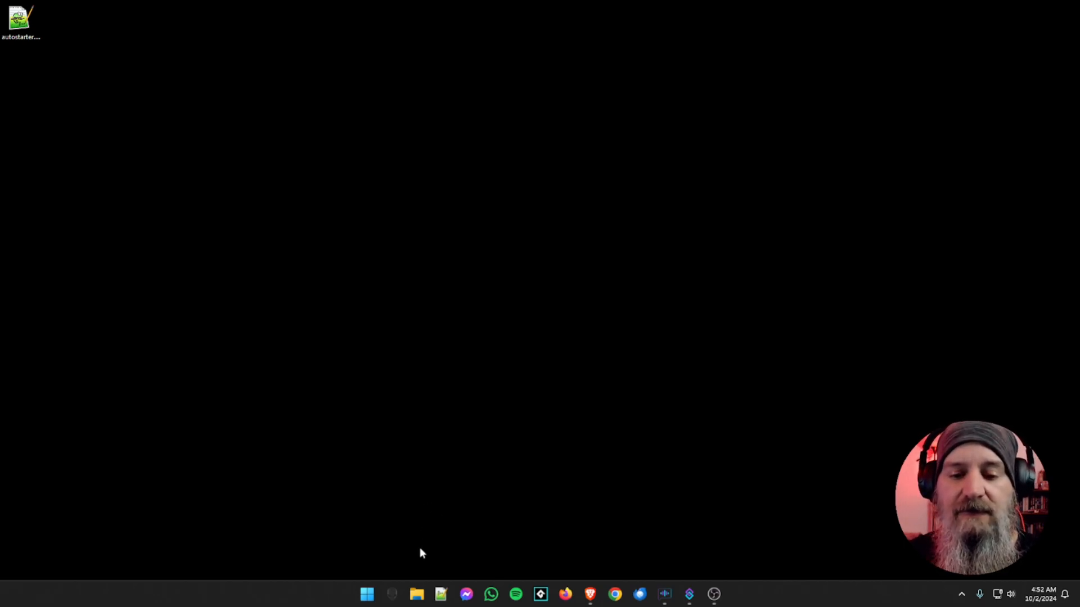
In File Explorer, open the OBS scripts folder at C:\Program Files\obs-studio\data\obs-plugins\frontend-tools\scripts
{"action": "left_click", "coordinate": [416, 595]}
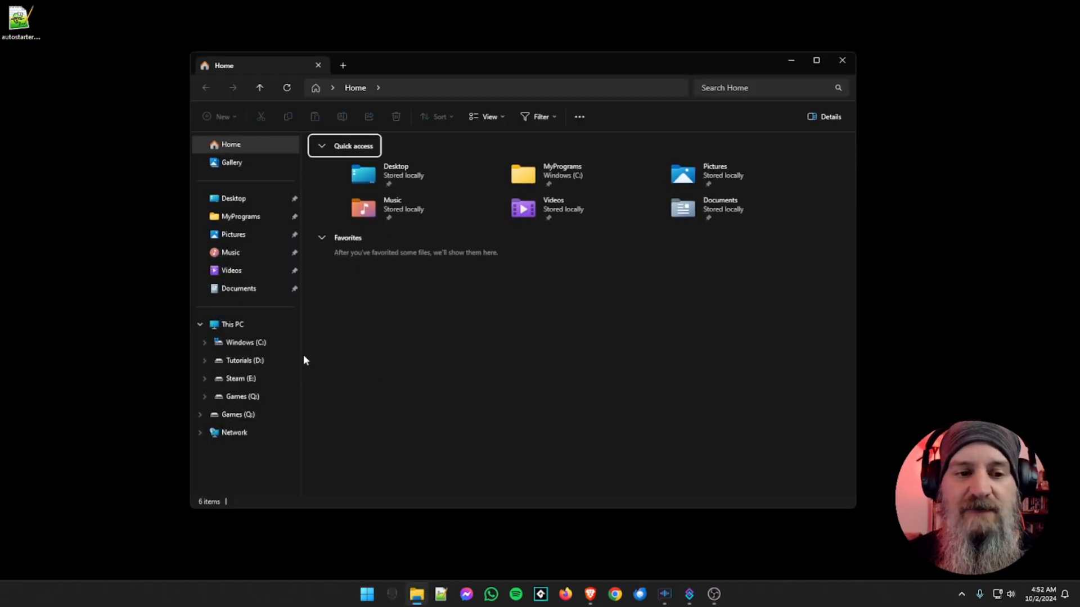
{"action": "left_click", "coordinate": [241, 344]}
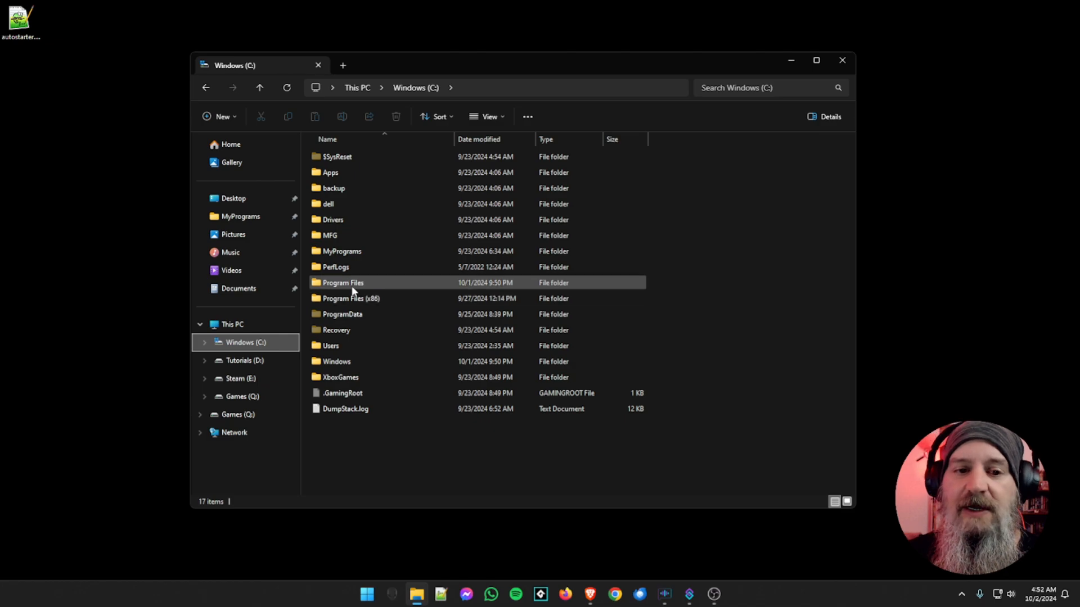
{"action": "double_click", "coordinate": [353, 283]}
{"action": "scroll", "coordinate": [353, 289], "scroll_direction": "down", "scroll_amount": 3}
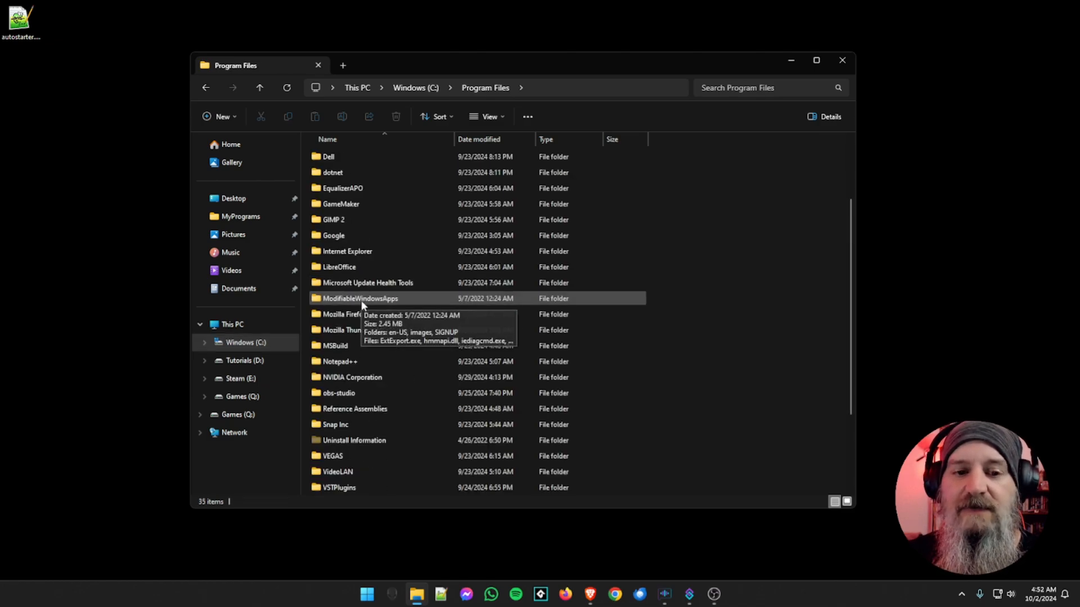
{"action": "double_click", "coordinate": [346, 346]}
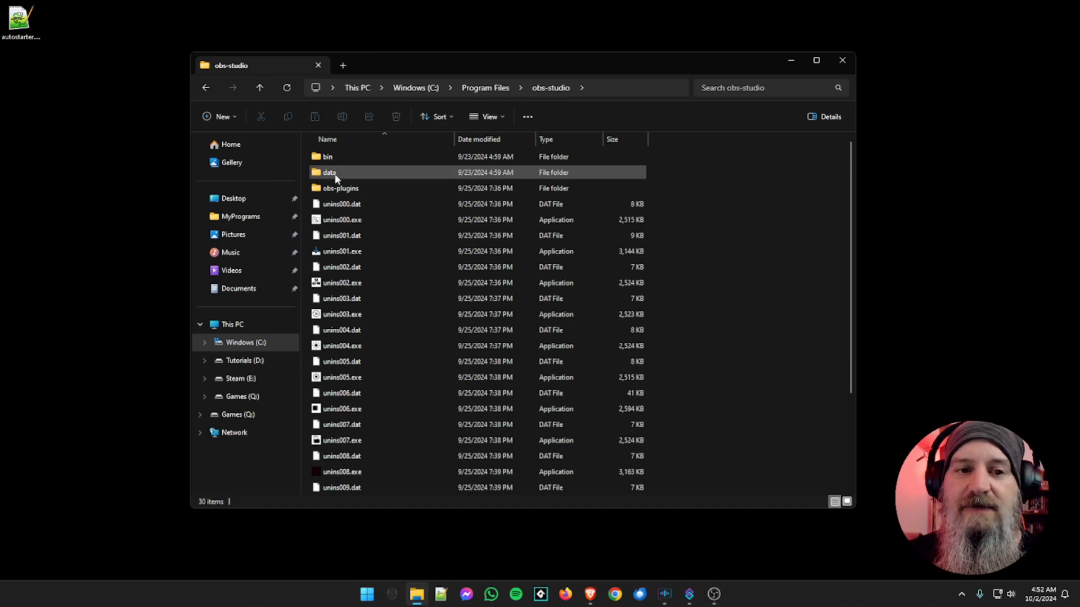
{"action": "double_click", "coordinate": [336, 175]}
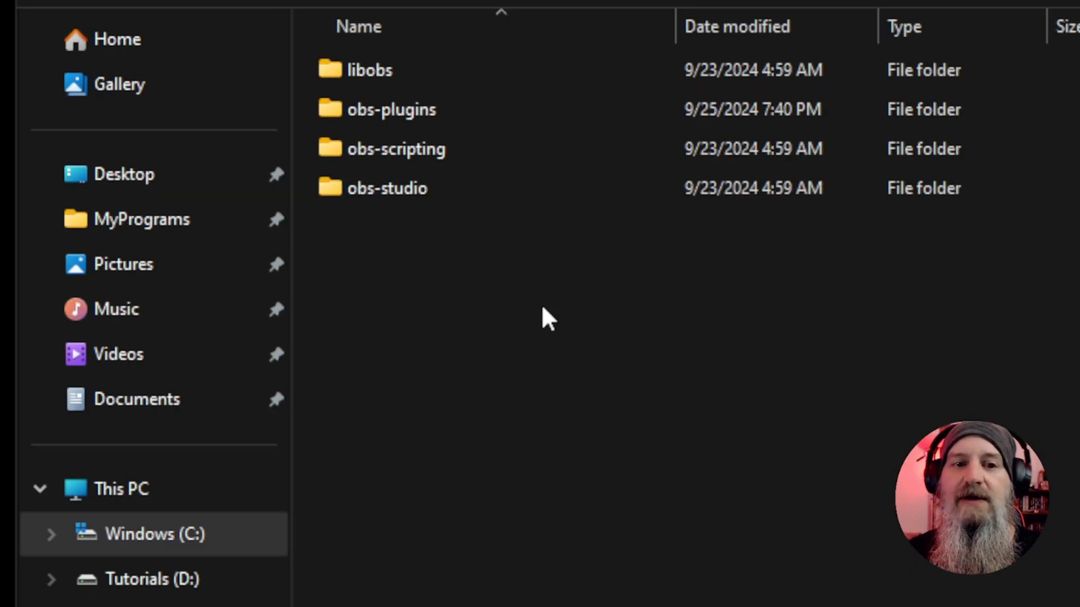
{"action": "double_click", "coordinate": [389, 123]}
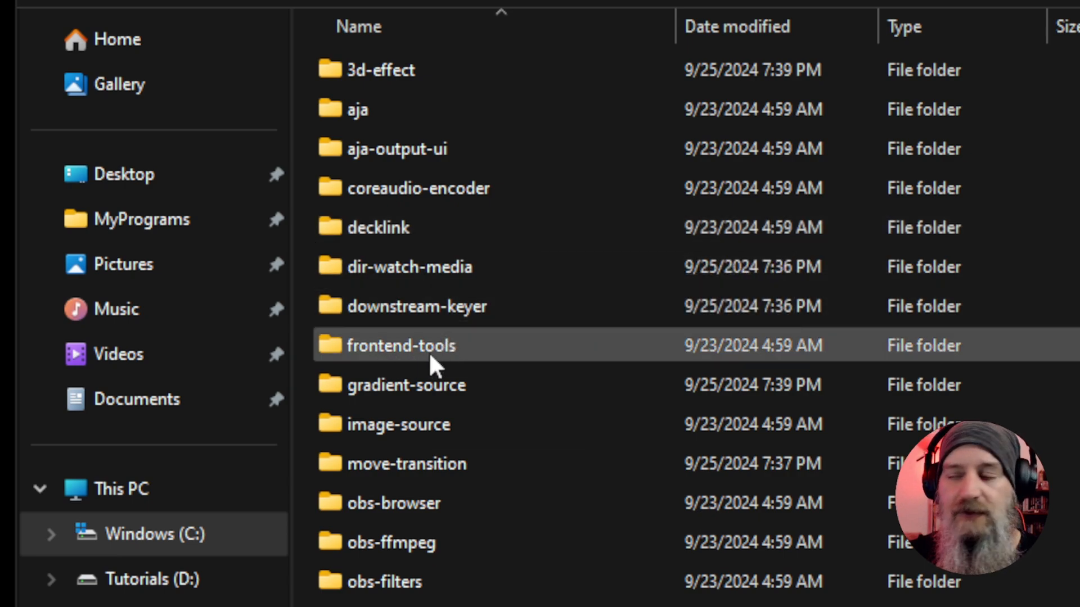
{"action": "double_click", "coordinate": [360, 354]}
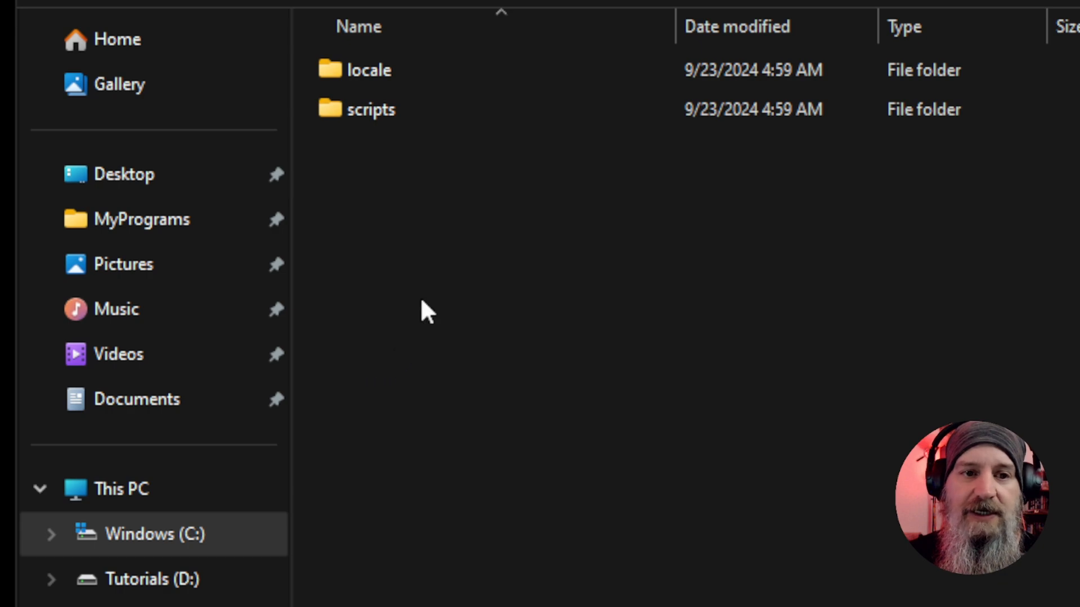
{"action": "double_click", "coordinate": [367, 121]}
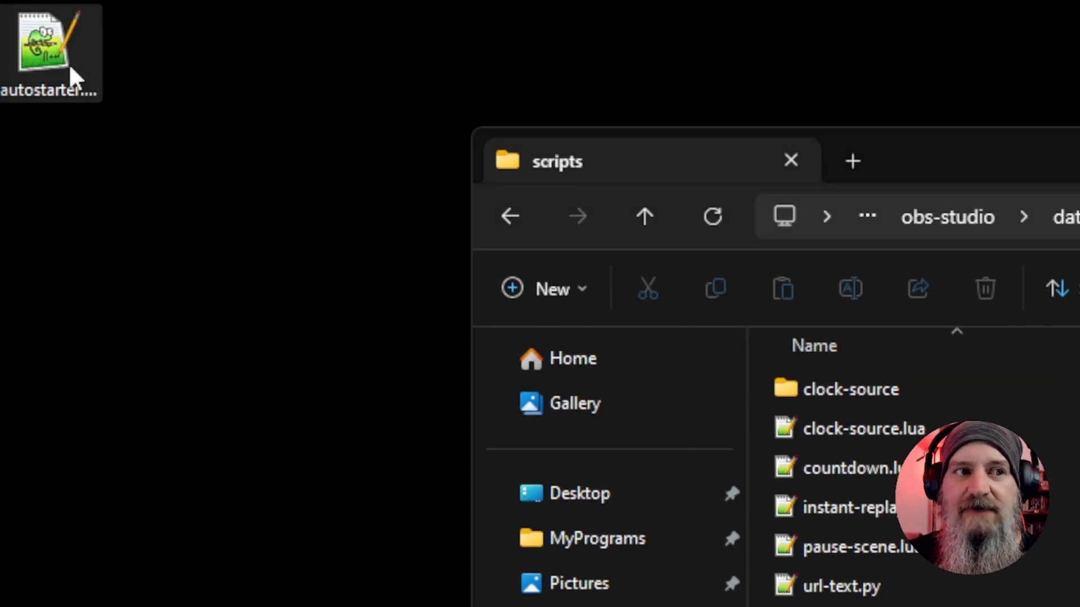
Try moving autostarter.lua from the desktop into the scripts folder, return it to the desktop, and close the folder window
{"action": "left_click_drag", "start_coordinate": [69, 67], "coordinate": [873, 606]}
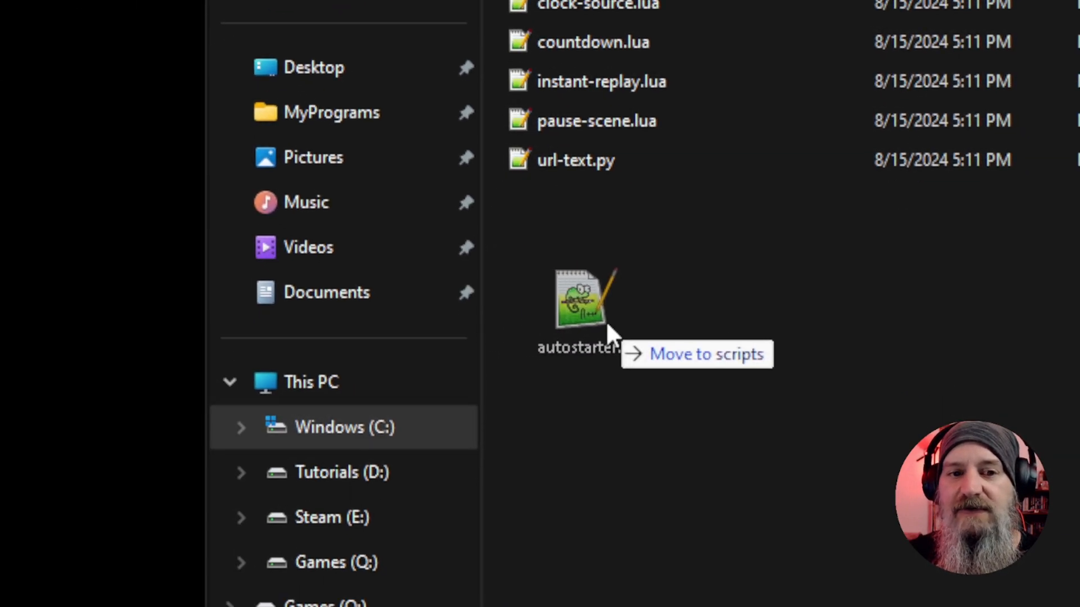
{"action": "left_click_drag", "start_coordinate": [605, 321], "coordinate": [120, 121]}
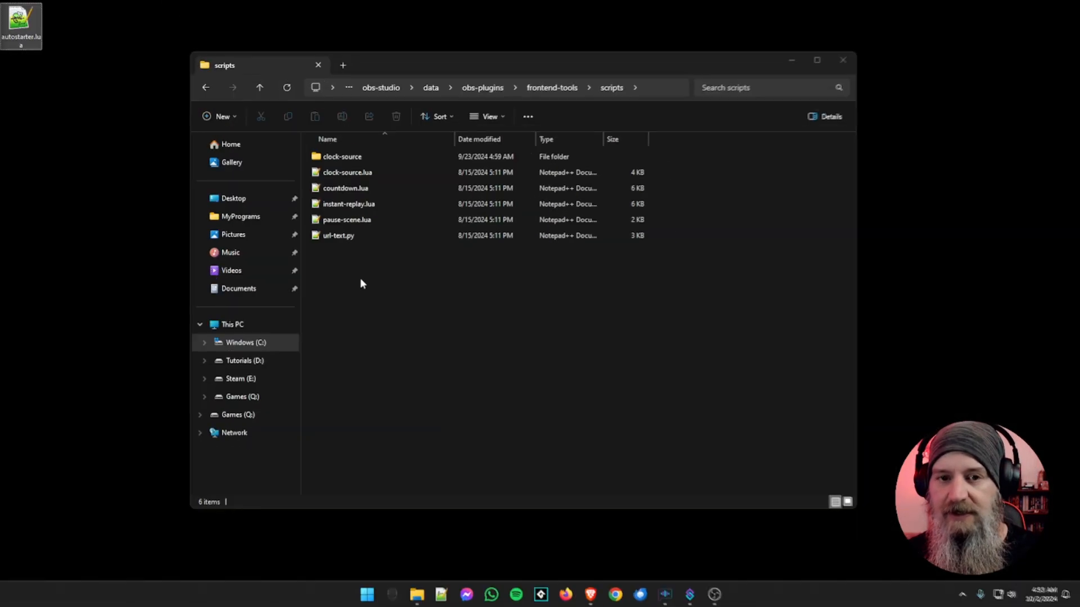
{"action": "left_click", "coordinate": [844, 60]}
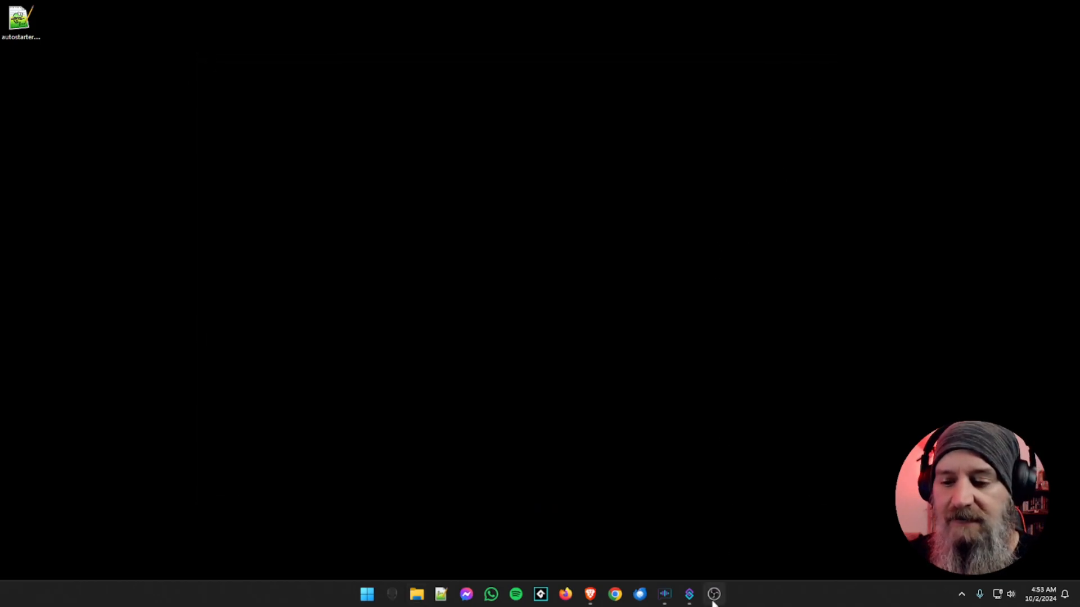
Switch to OBS Studio, open the Scripts window, and reposition it over the main window
{"action": "mouse_move", "coordinate": [713, 602]}
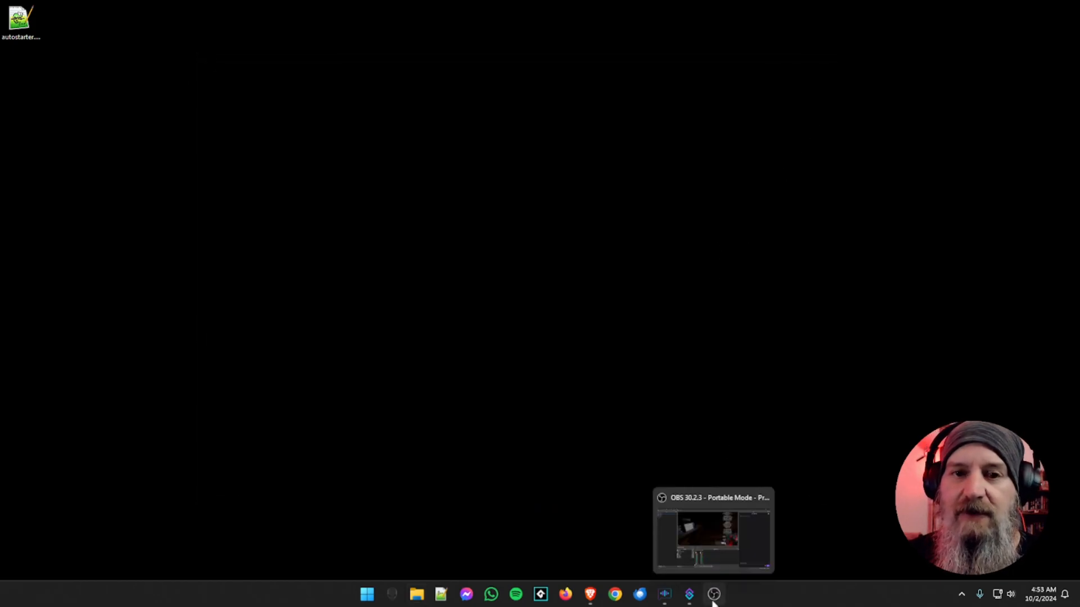
{"action": "left_click", "coordinate": [713, 602]}
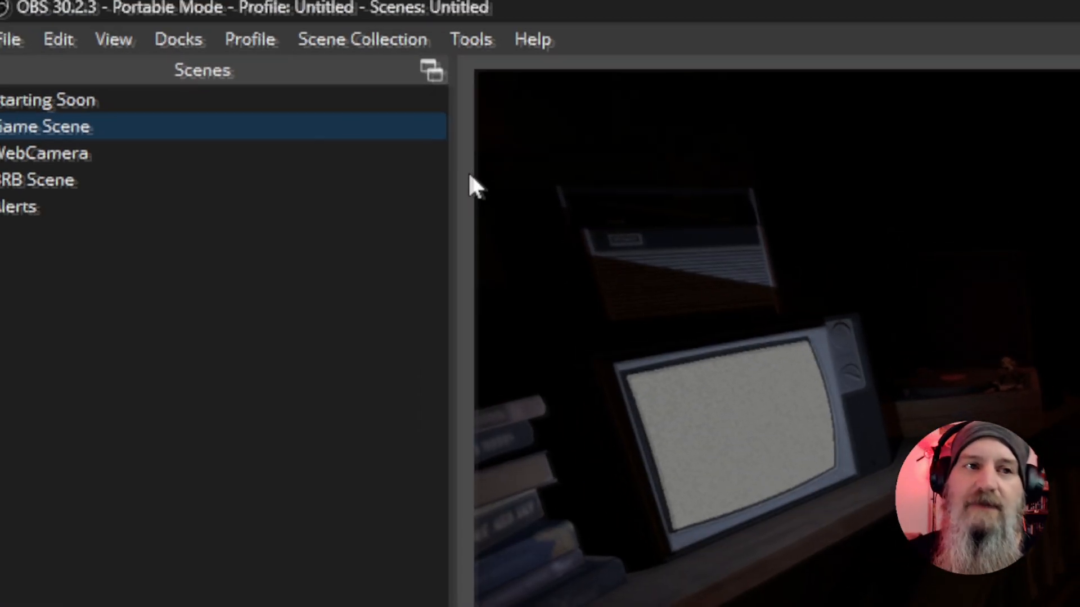
{"action": "left_click", "coordinate": [482, 57]}
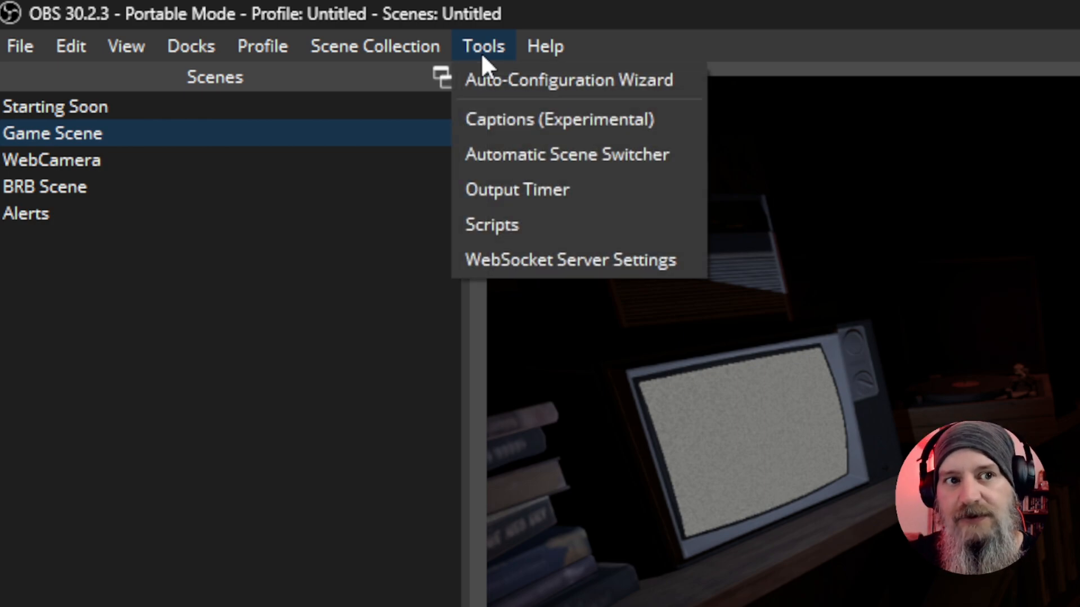
{"action": "left_click", "coordinate": [500, 224]}
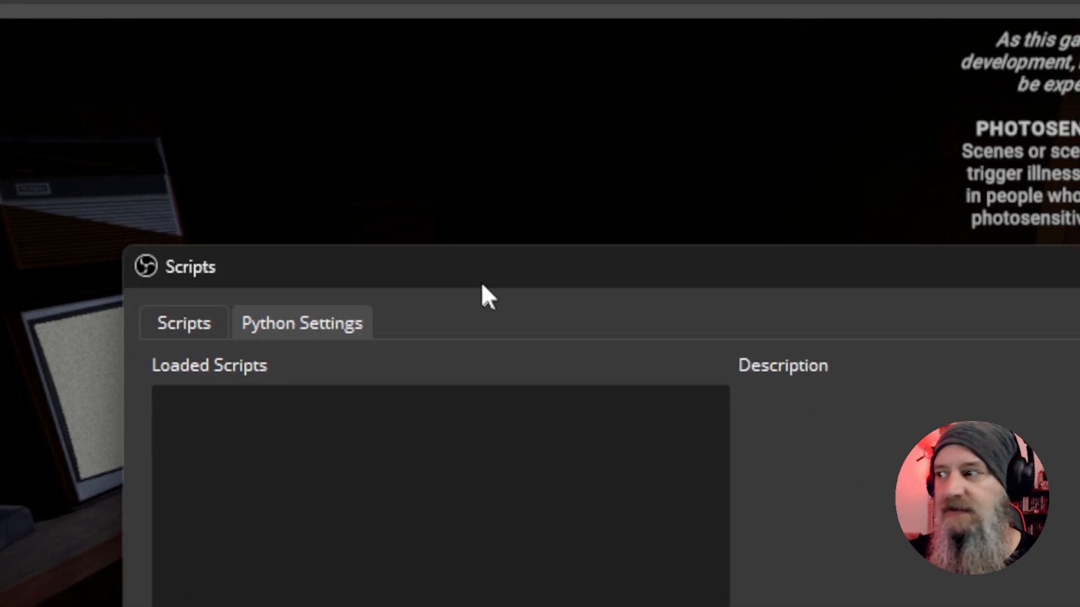
{"action": "left_click_drag", "start_coordinate": [482, 287], "coordinate": [385, 118]}
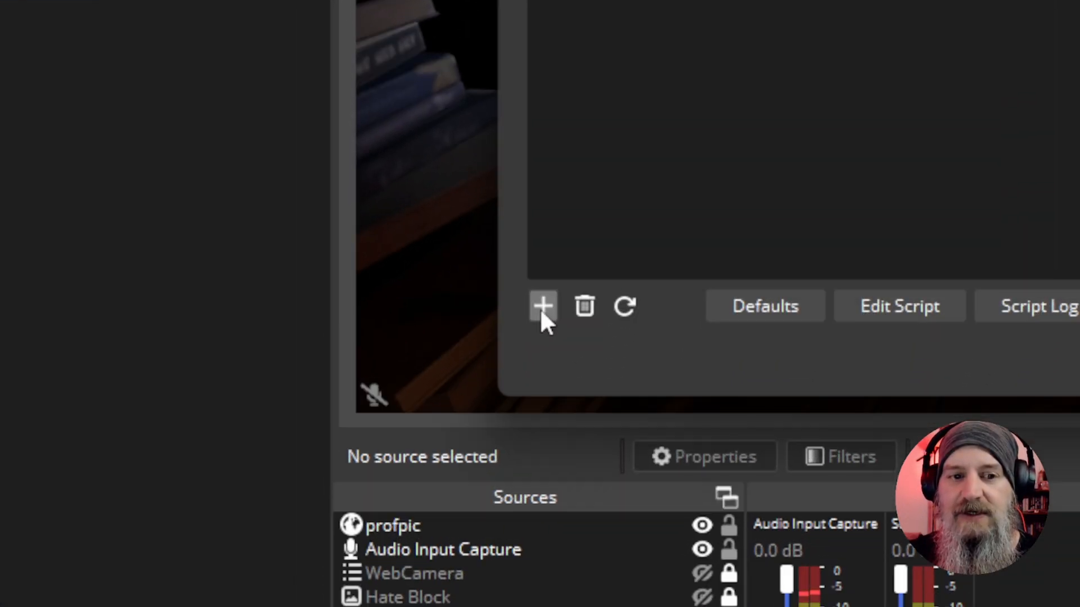
Load autostarter.lua from the Desktop as a new script
{"action": "left_click", "coordinate": [542, 308]}
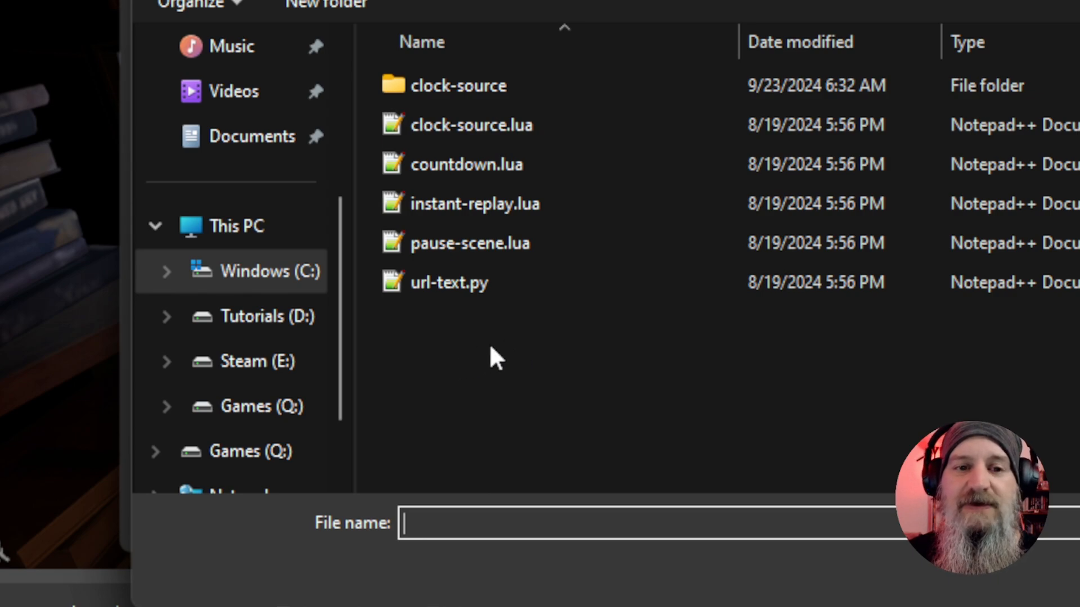
{"action": "scroll", "coordinate": [262, 191], "scroll_direction": "up", "scroll_amount": 5}
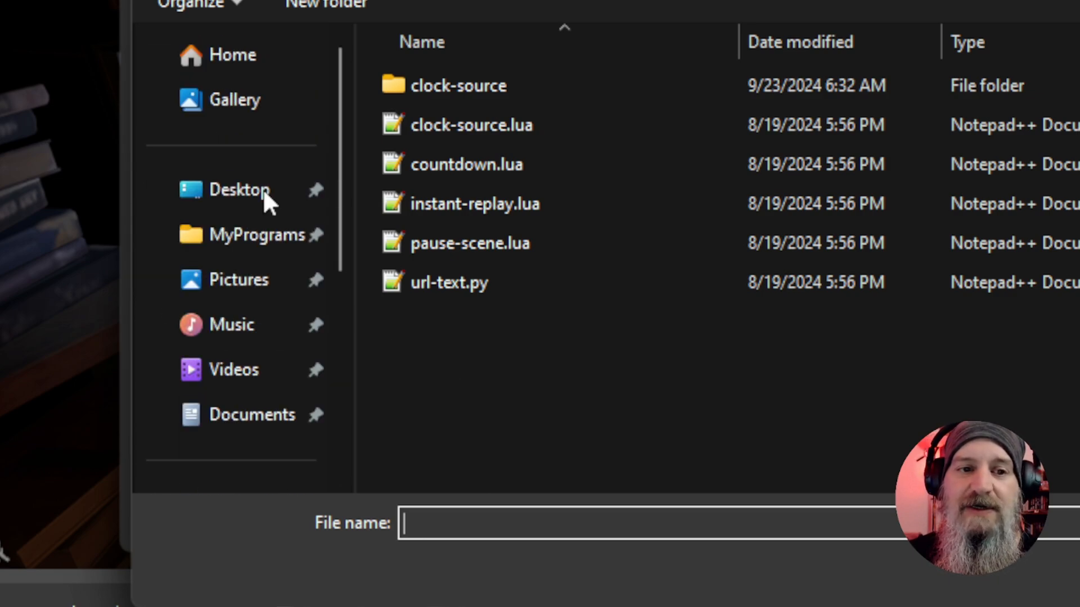
{"action": "left_click", "coordinate": [259, 194]}
{"action": "left_click", "coordinate": [479, 323]}
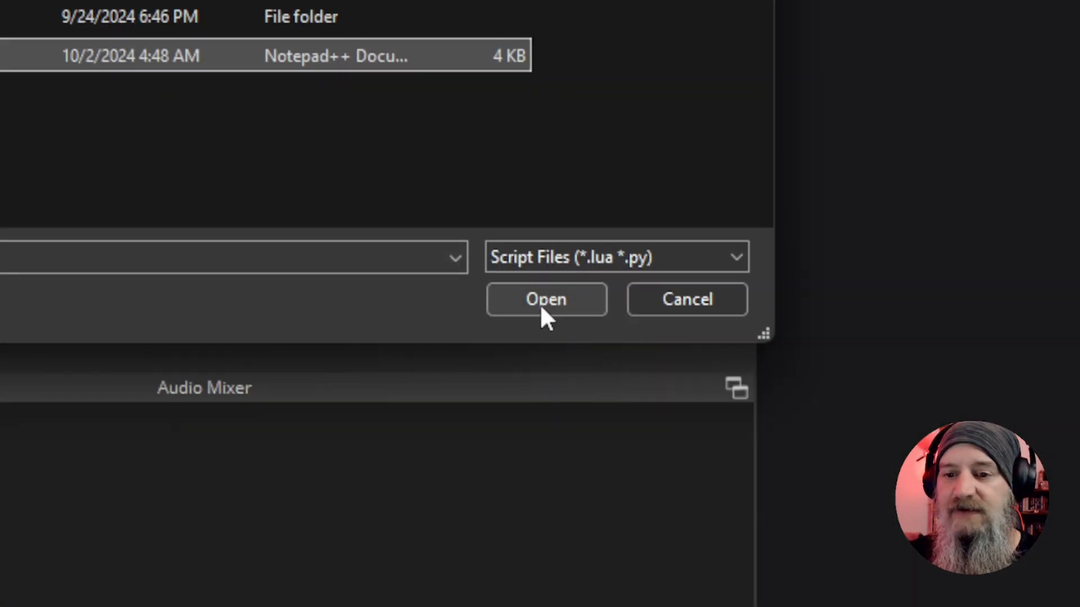
{"action": "left_click", "coordinate": [540, 308]}
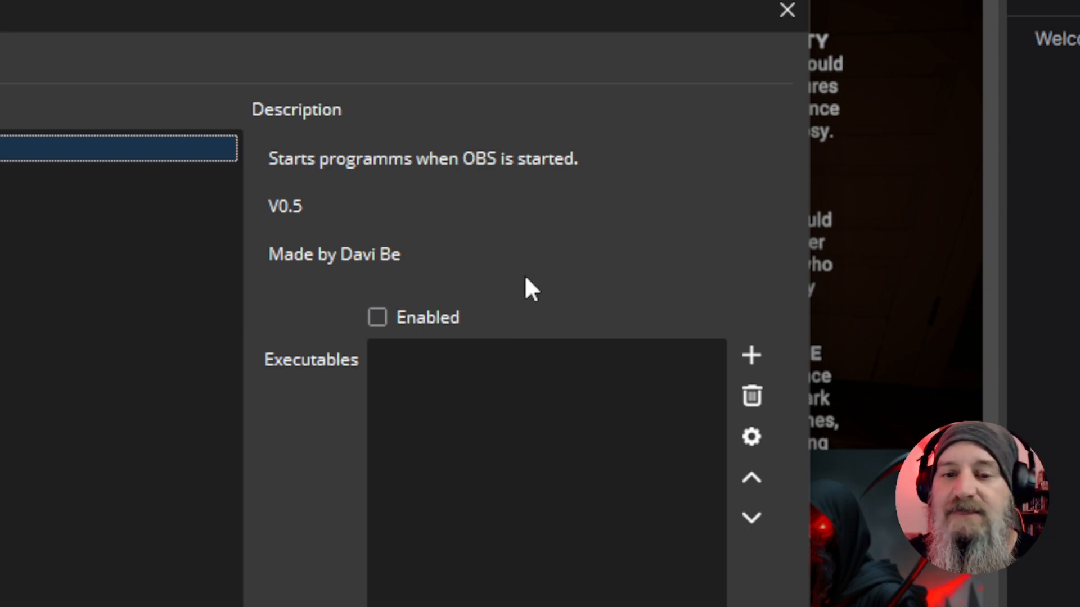
Enable the autostarter script and open the file chooser for adding files to its Executables list
{"action": "left_click", "coordinate": [378, 317]}
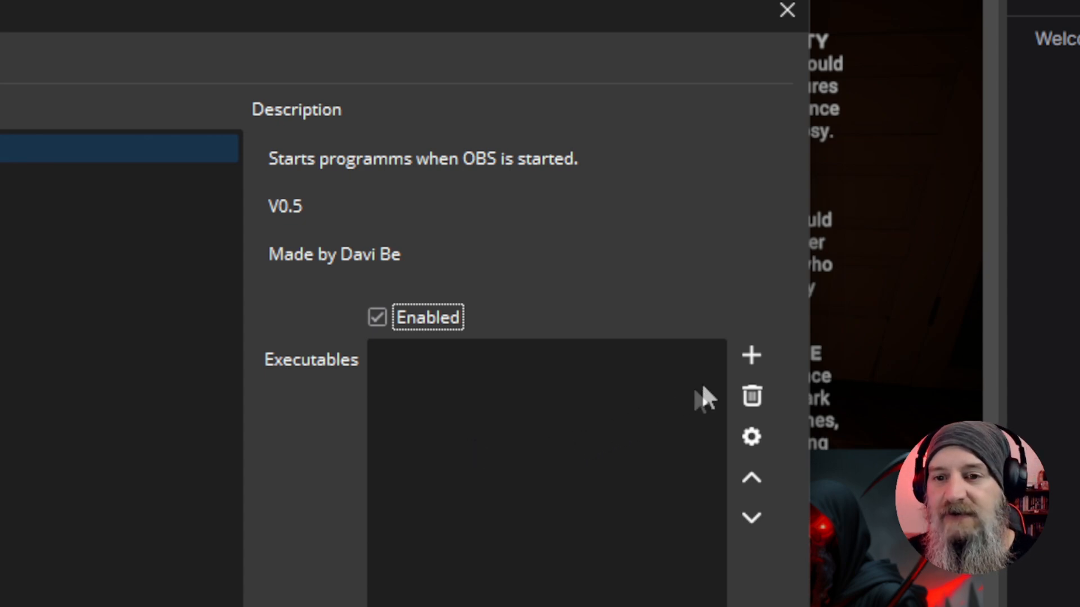
{"action": "left_click", "coordinate": [752, 358]}
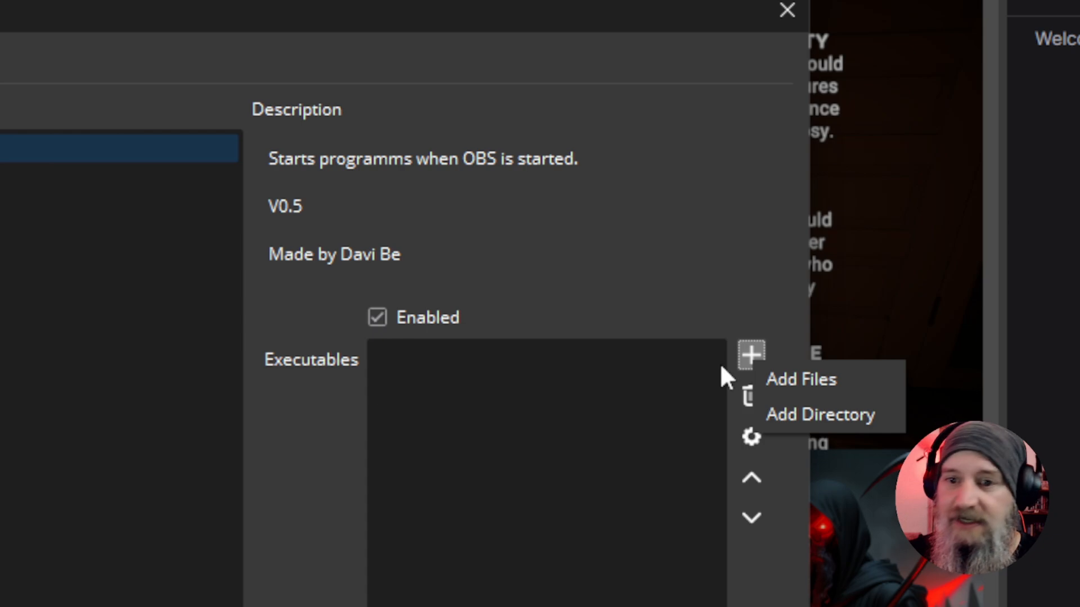
{"action": "left_click", "coordinate": [824, 381]}
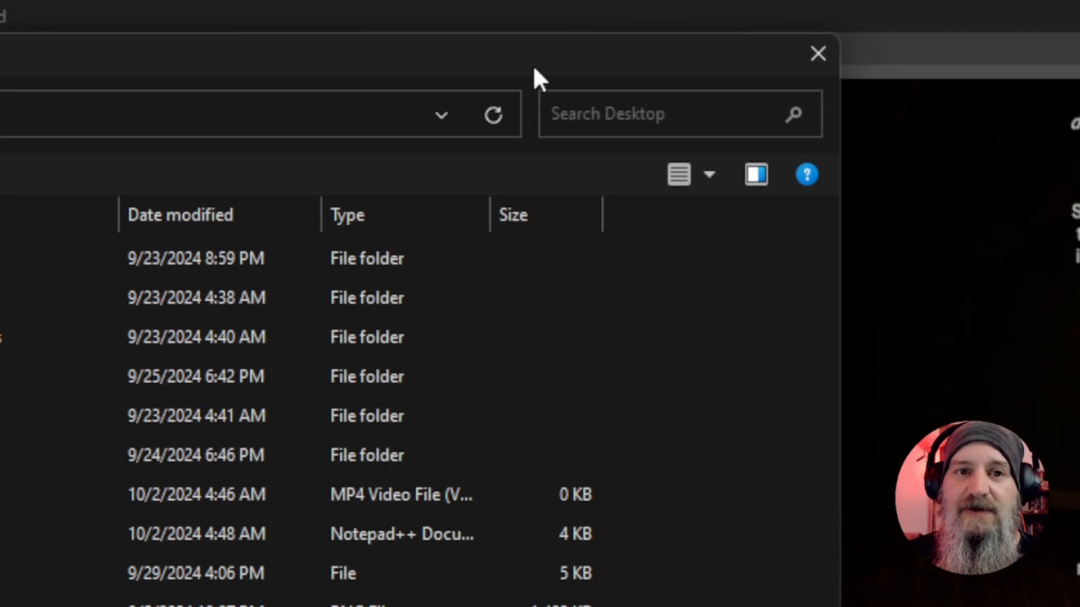
{"action": "left_click_drag", "start_coordinate": [534, 66], "coordinate": [546, 251]}
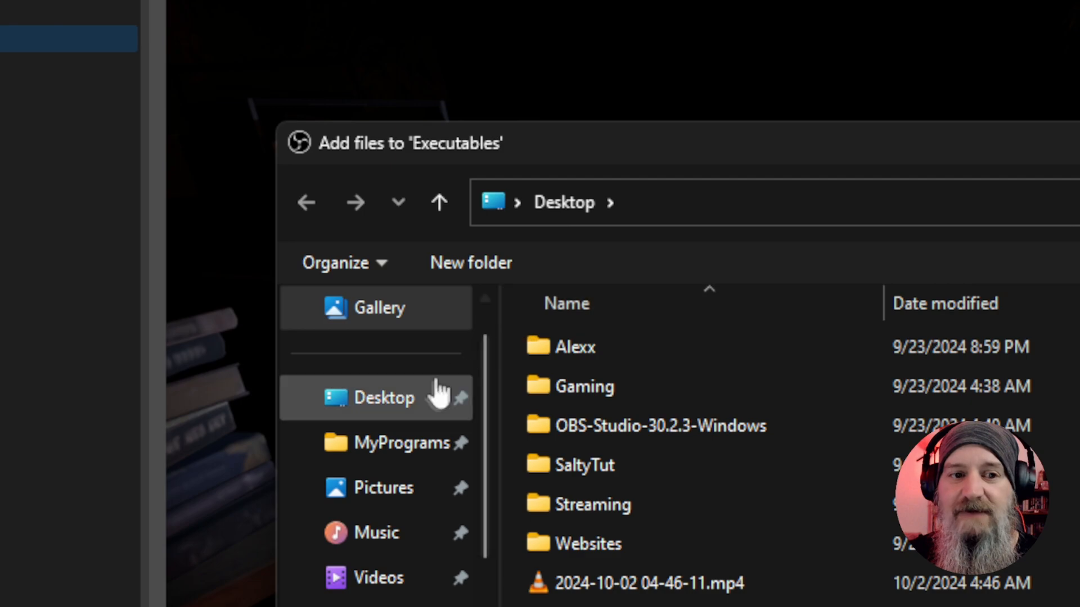
Add Streamer.bot.exe to the Executables list from the SB_YT folder inside MyPrograms
{"action": "left_click", "coordinate": [307, 339]}
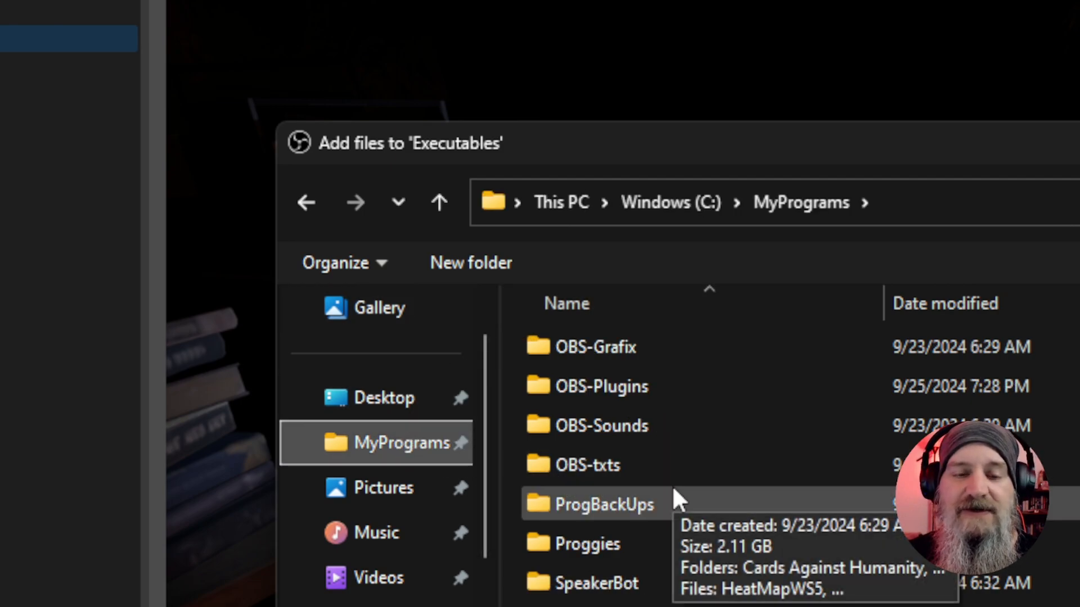
{"action": "scroll", "coordinate": [673, 484], "scroll_direction": "down", "scroll_amount": 2}
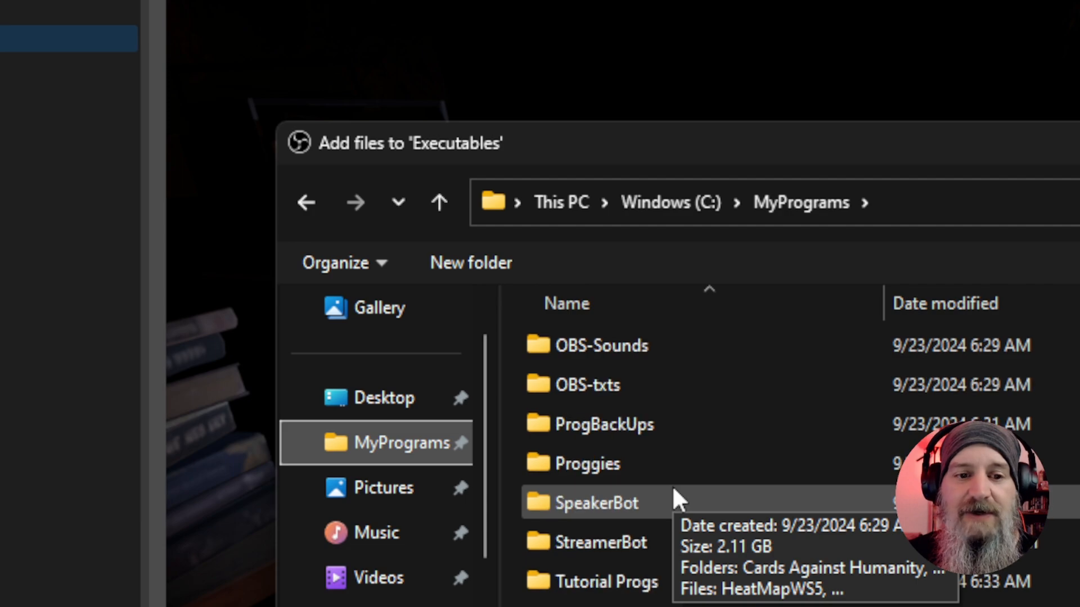
{"action": "left_click", "coordinate": [539, 313]}
{"action": "double_click", "coordinate": [538, 312]}
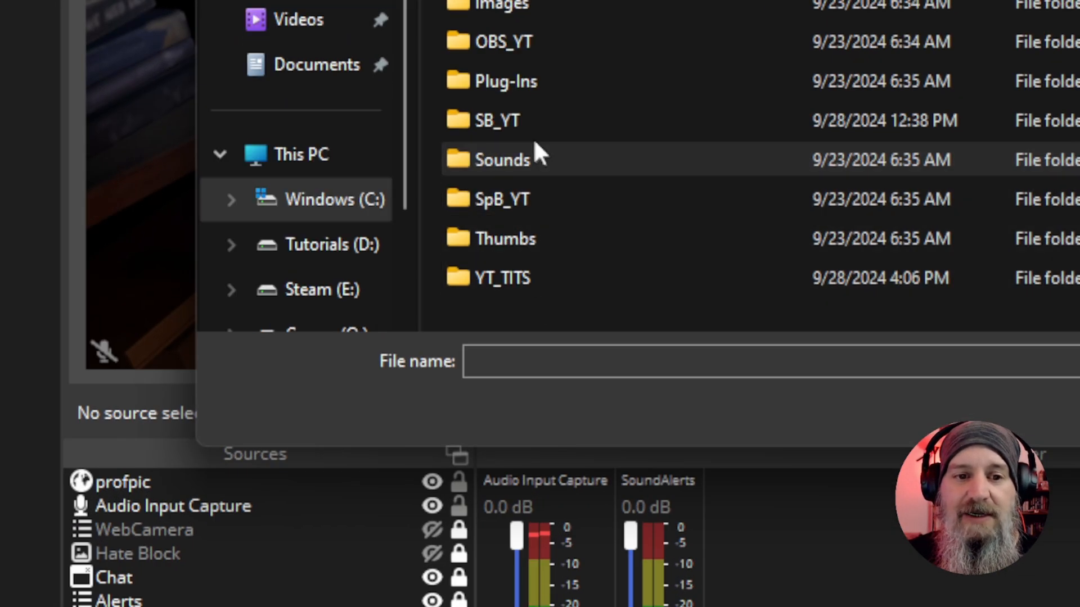
{"action": "left_click", "coordinate": [512, 120]}
{"action": "double_click", "coordinate": [512, 120]}
{"action": "scroll", "coordinate": [580, 99], "scroll_direction": "down", "scroll_amount": 4}
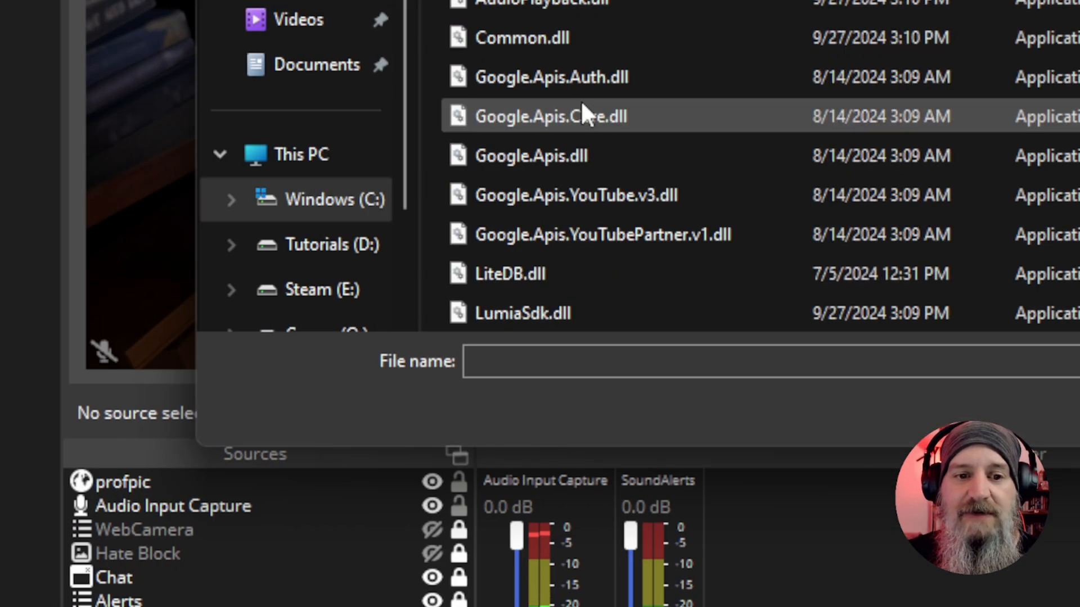
{"action": "scroll", "coordinate": [697, 133], "scroll_direction": "down", "scroll_amount": 10}
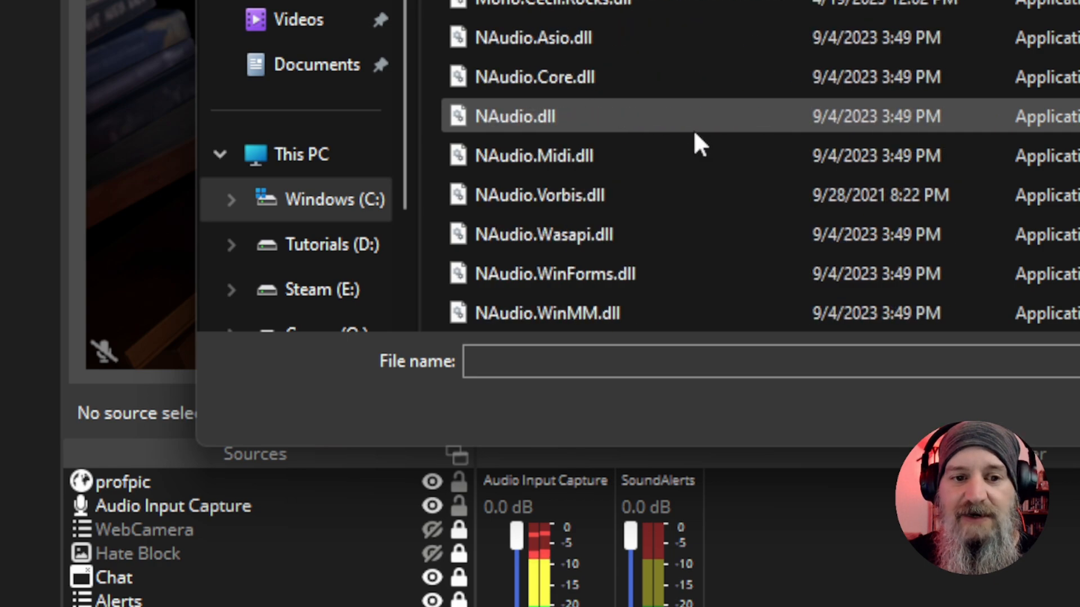
{"action": "scroll", "coordinate": [694, 133], "scroll_direction": "down", "scroll_amount": 2}
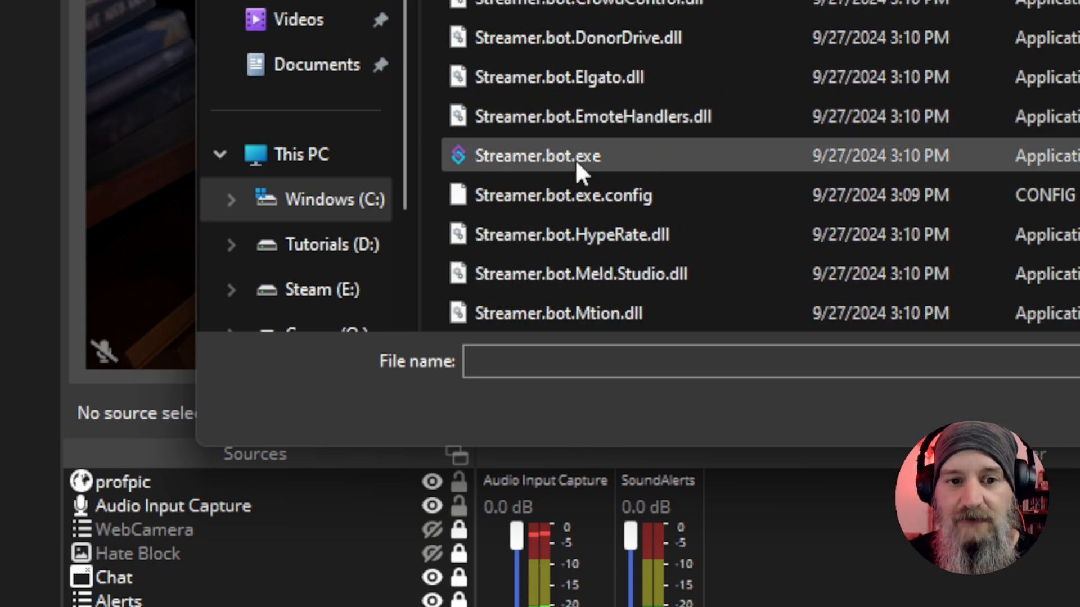
{"action": "left_click", "coordinate": [576, 160]}
{"action": "left_click", "coordinate": [554, 315]}
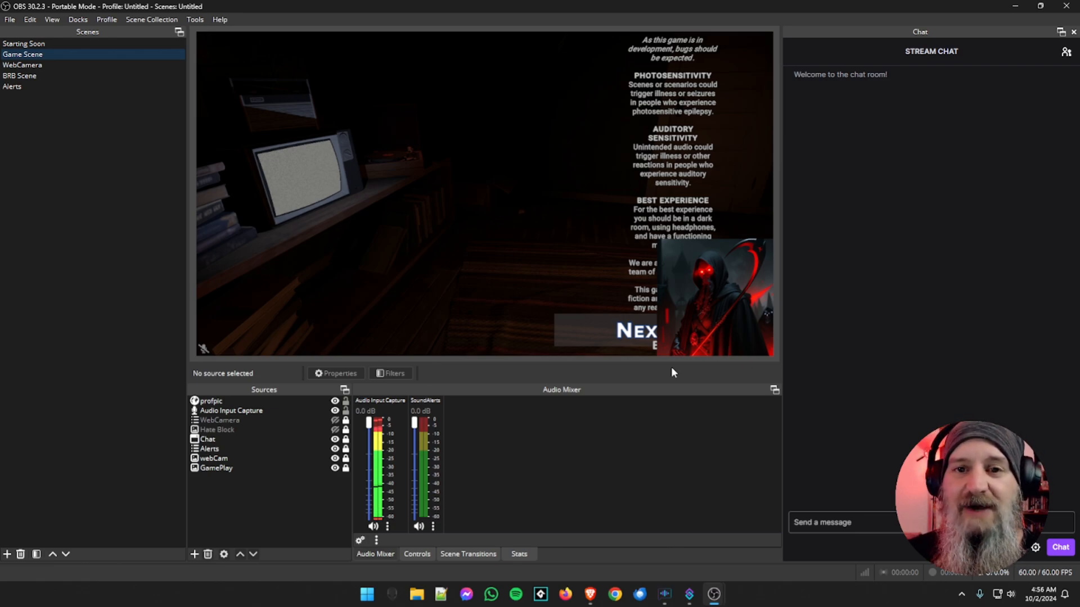
Bring the Scripts window back to the front and check the Streamer.bot entry in the Executables list
{"action": "mouse_move", "coordinate": [714, 594]}
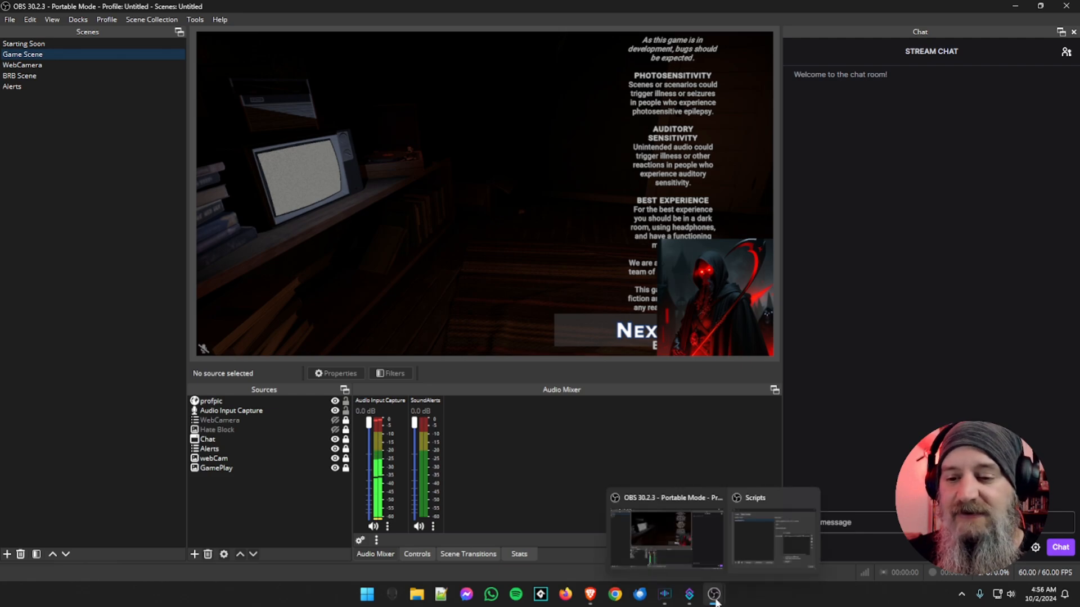
{"action": "left_click", "coordinate": [741, 559]}
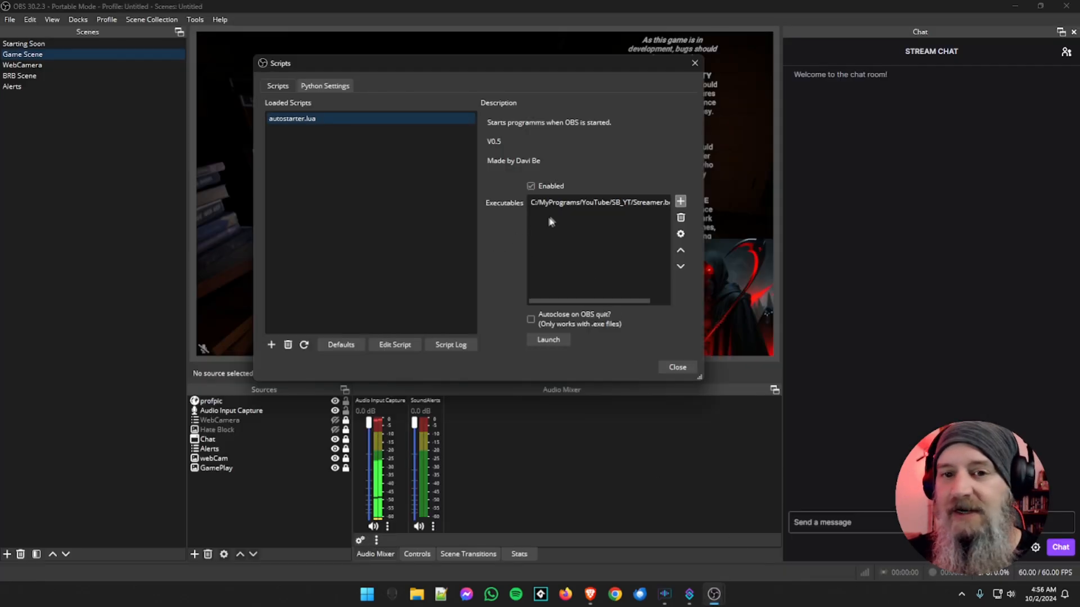
{"action": "left_click", "coordinate": [576, 205]}
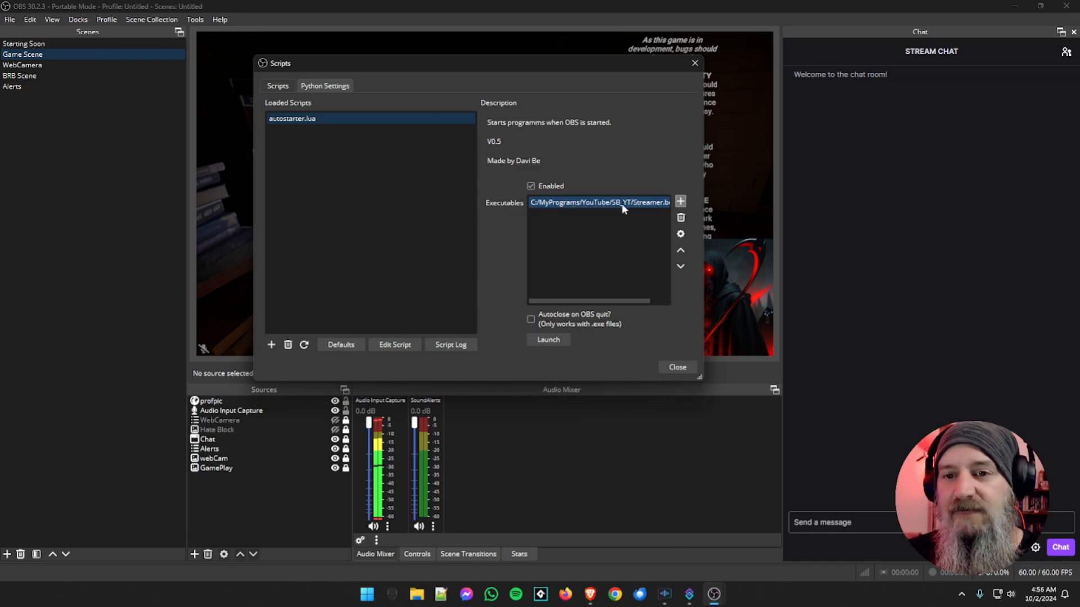
{"action": "left_click", "coordinate": [640, 217]}
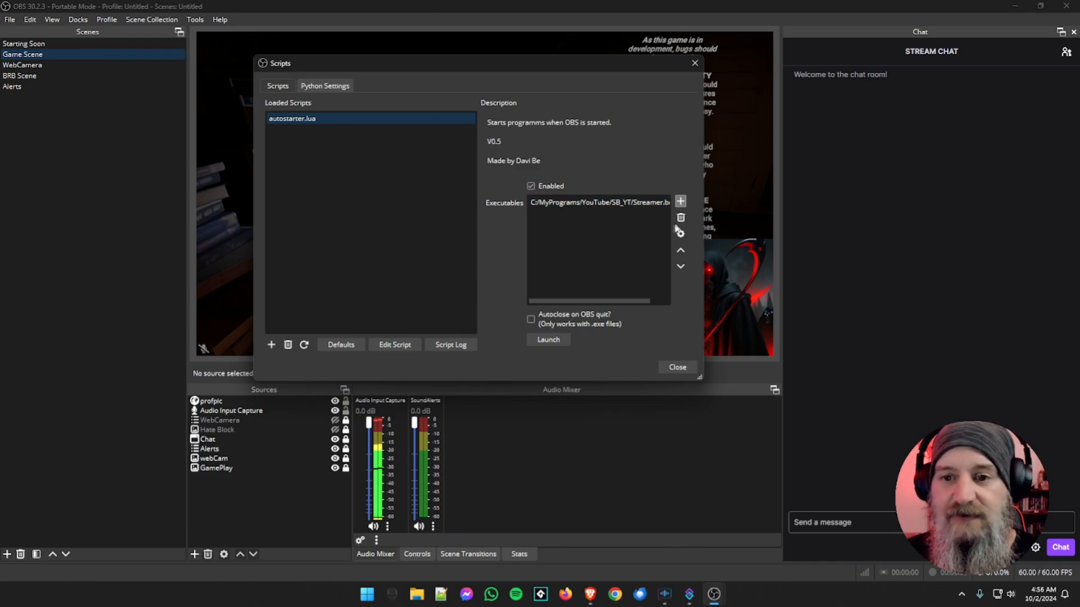
Add Speaker.bot.exe from the SpB_YT folder to the Executables list and bring the Scripts window back to the front
{"action": "left_click", "coordinate": [680, 202]}
{"action": "left_click", "coordinate": [700, 210]}
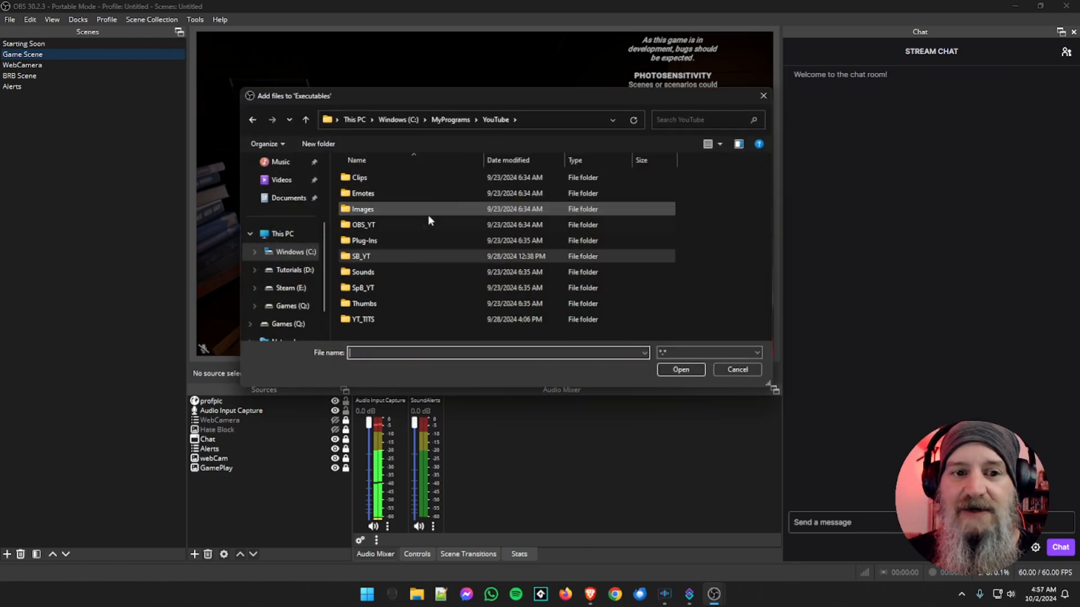
{"action": "double_click", "coordinate": [363, 287]}
{"action": "scroll", "coordinate": [407, 270], "scroll_direction": "down", "scroll_amount": 5}
{"action": "scroll", "coordinate": [408, 271], "scroll_direction": "down", "scroll_amount": 15}
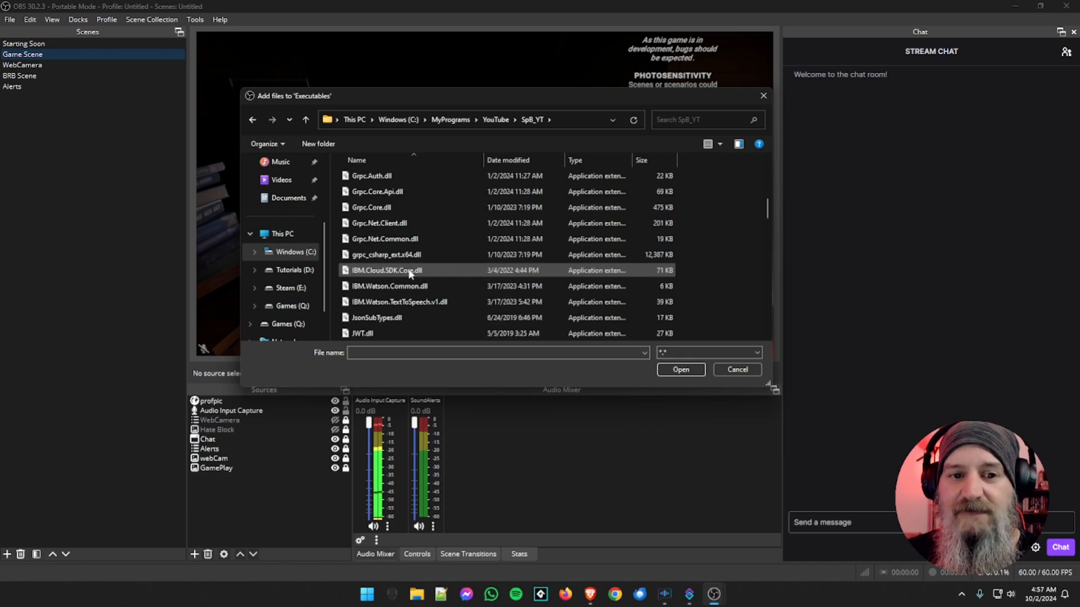
{"action": "scroll", "coordinate": [409, 270], "scroll_direction": "down", "scroll_amount": 1}
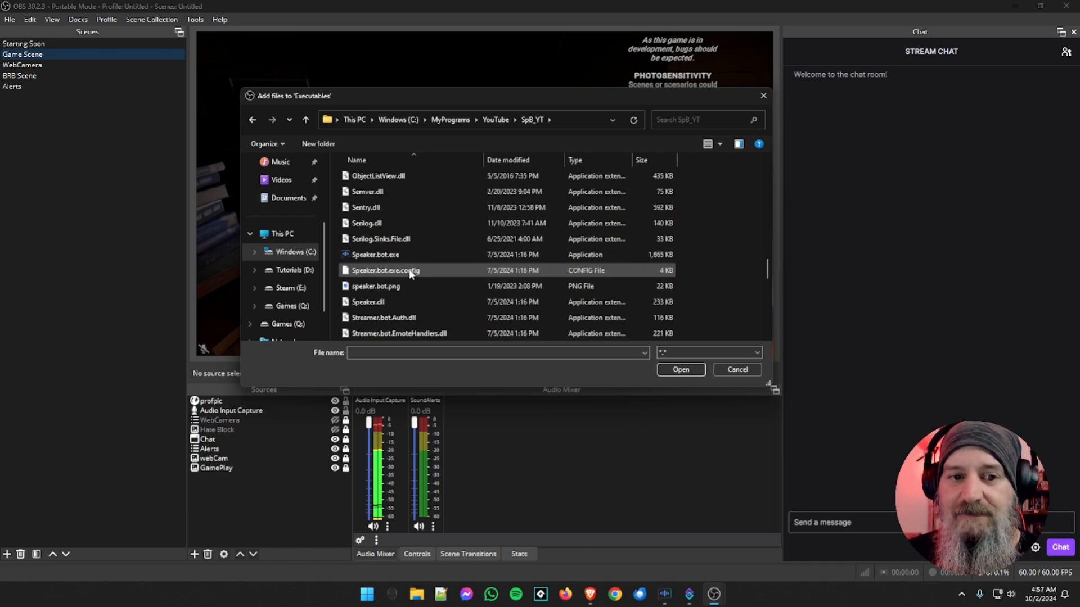
{"action": "left_click", "coordinate": [394, 254]}
{"action": "left_click", "coordinate": [680, 369]}
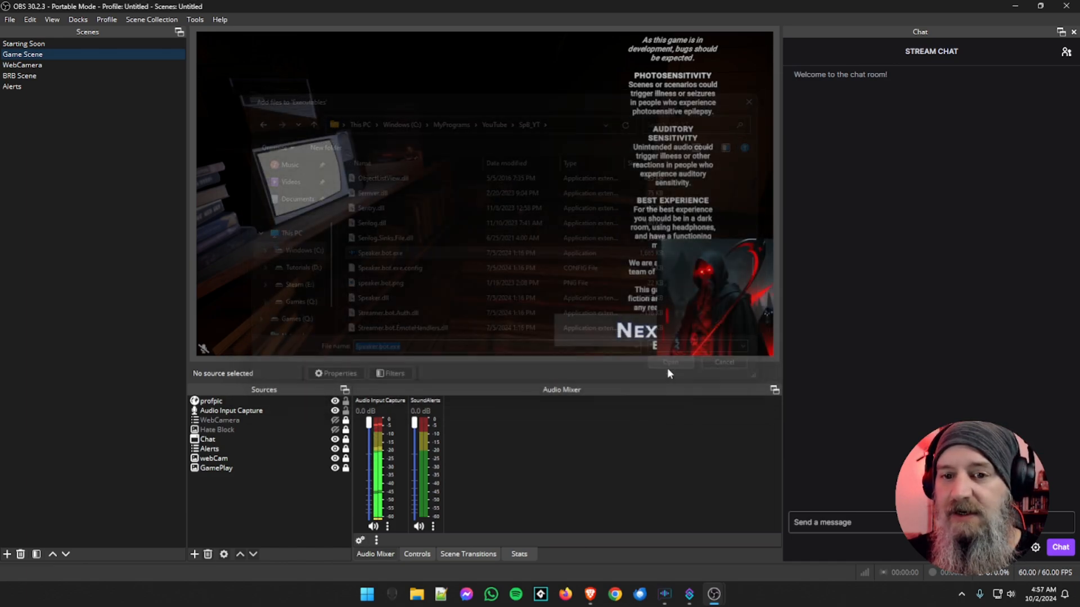
{"action": "mouse_move", "coordinate": [715, 593]}
{"action": "left_click", "coordinate": [746, 565]}
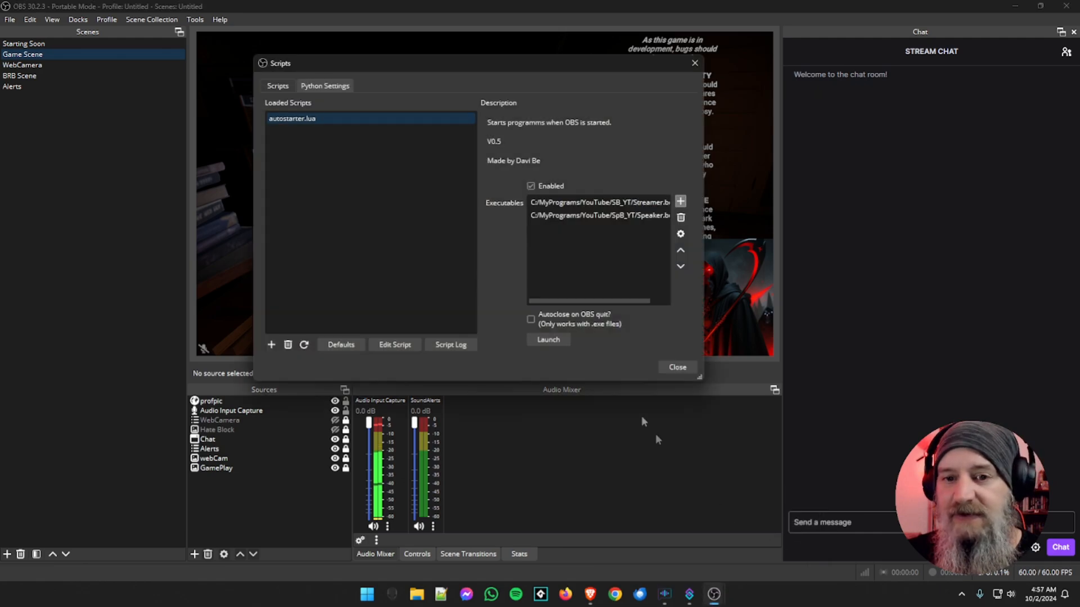
Look over both Executables entries, then try the "Autoclose on OBS quit?" option and turn it back off
{"action": "left_click", "coordinate": [583, 204]}
{"action": "left_click", "coordinate": [577, 217]}
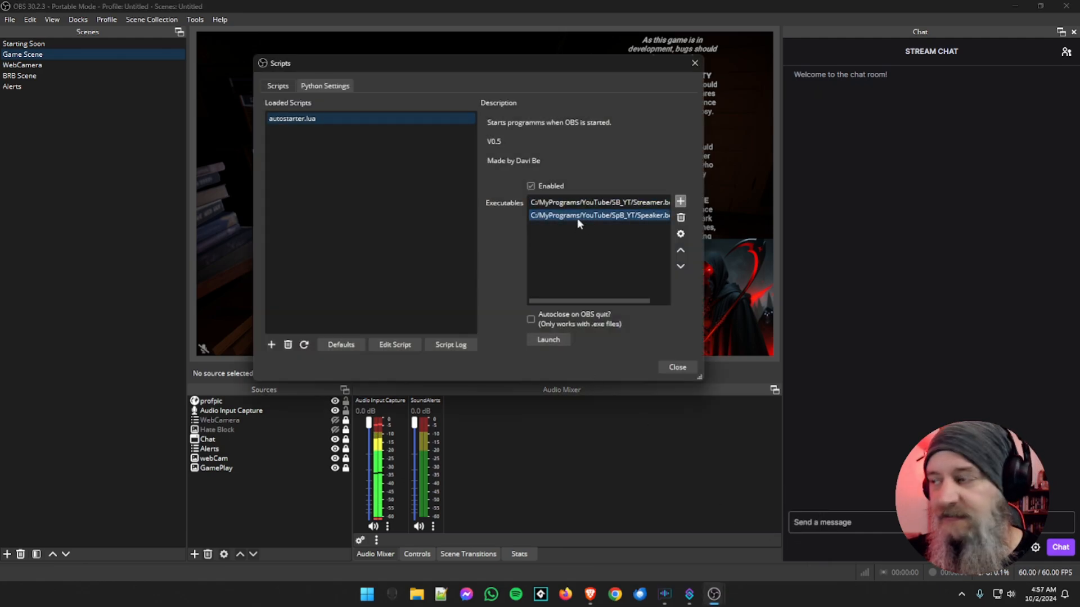
{"action": "left_click", "coordinate": [573, 259]}
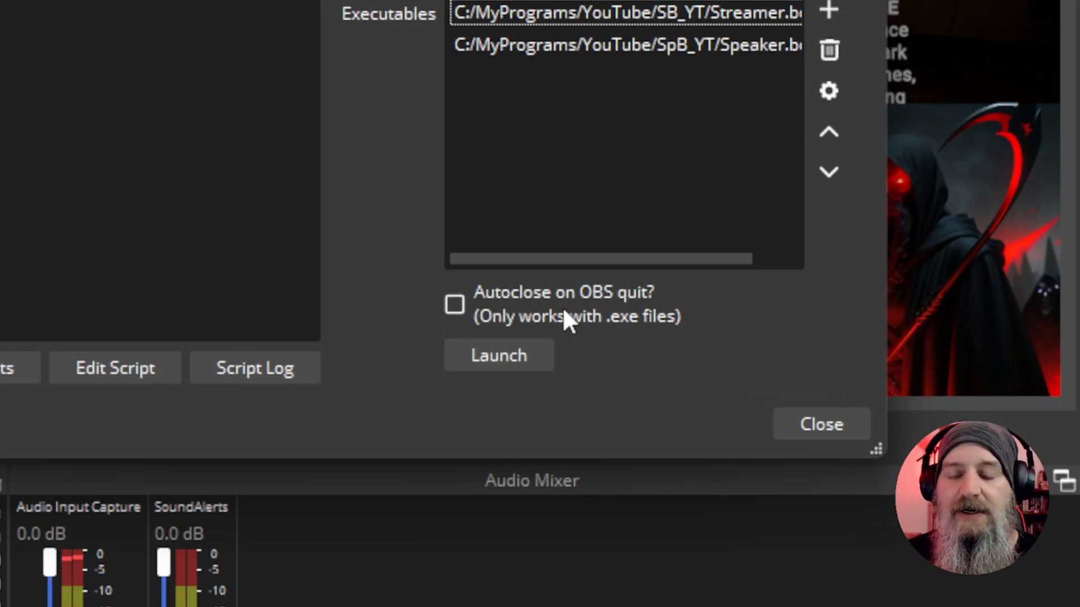
{"action": "left_click", "coordinate": [452, 308]}
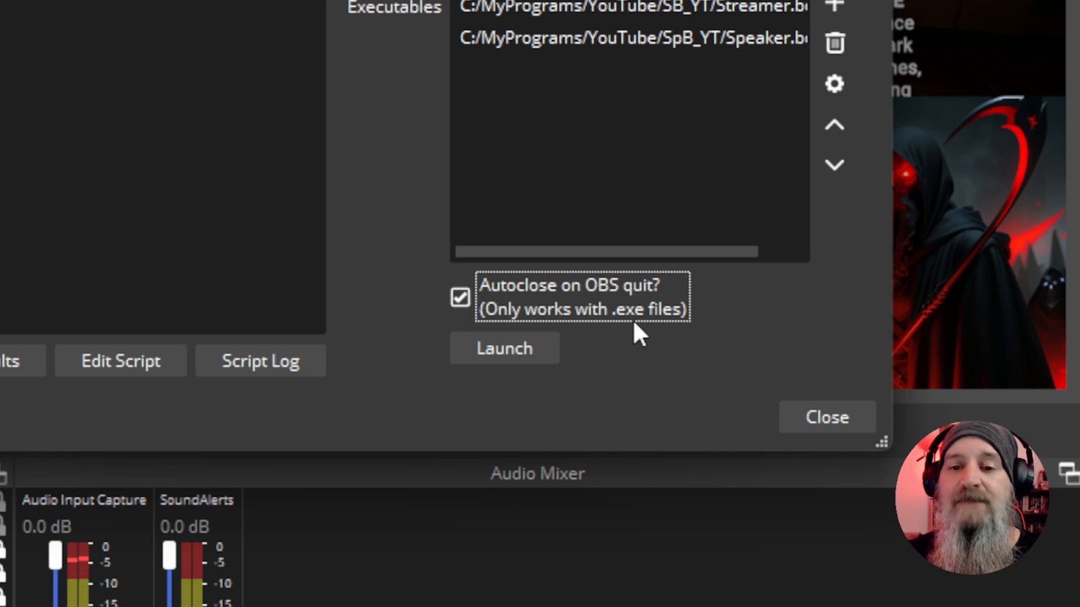
{"action": "left_click", "coordinate": [459, 298]}
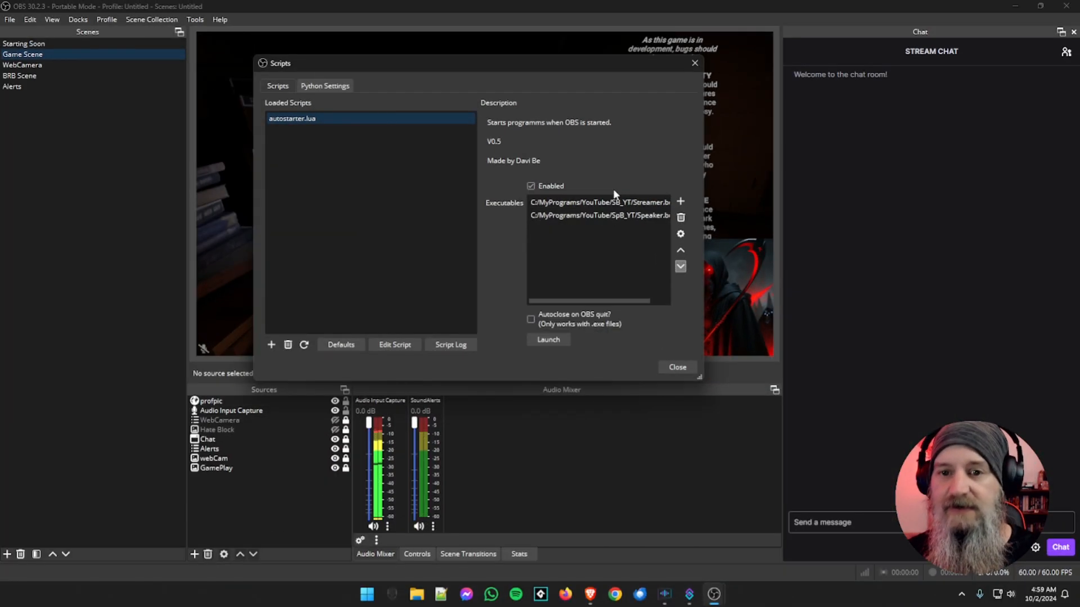
Close the Scripts window, quit OBS, and relaunch it through the TutOBS shortcut in the Streaming app group
{"action": "left_click", "coordinate": [677, 366]}
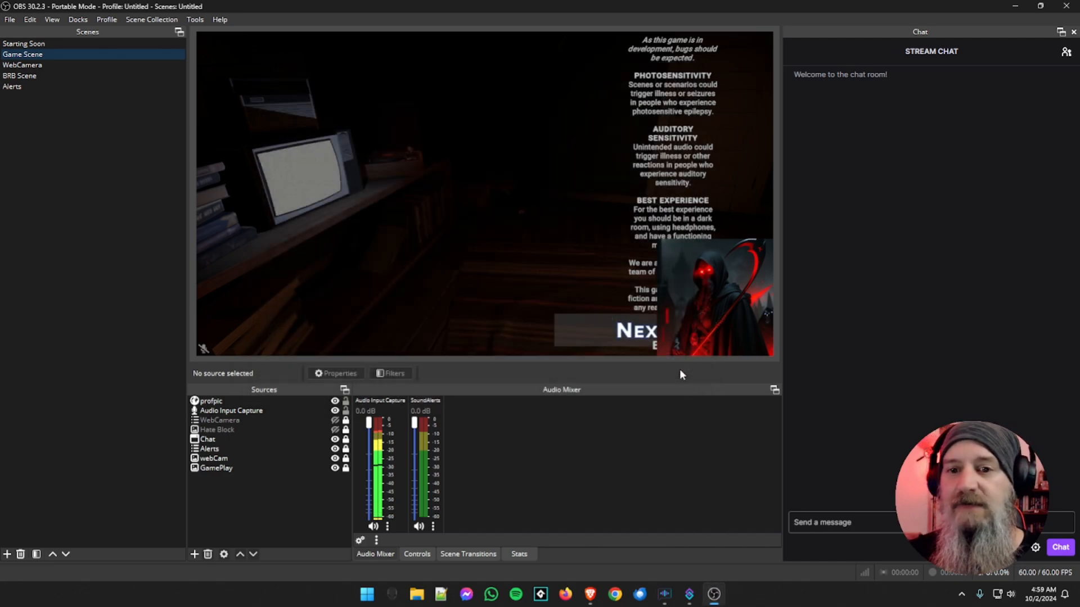
{"action": "left_click", "coordinate": [1068, 8]}
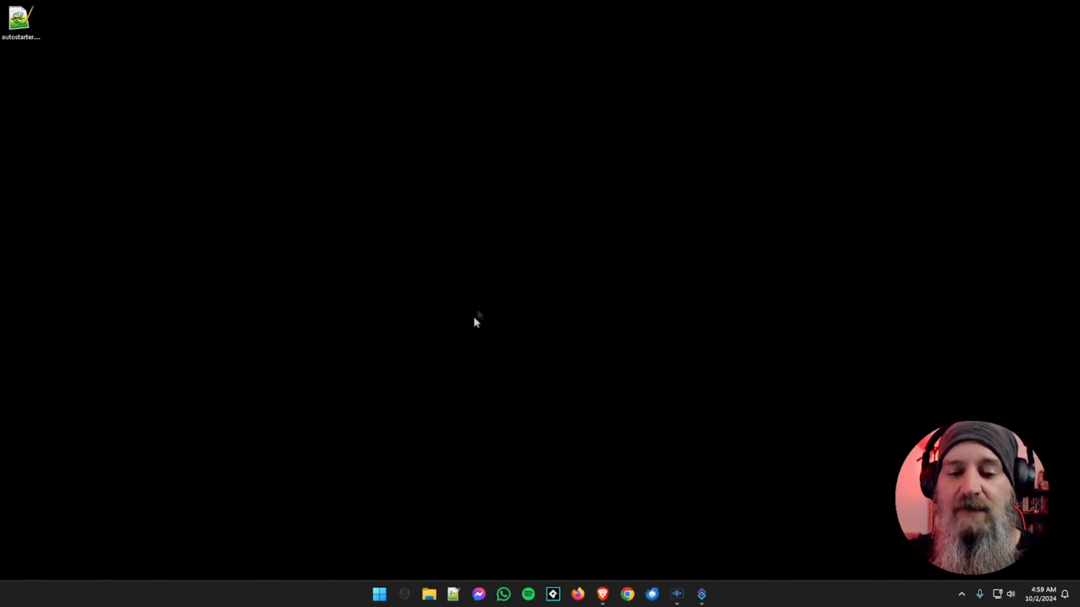
{"action": "left_click", "coordinate": [380, 596]}
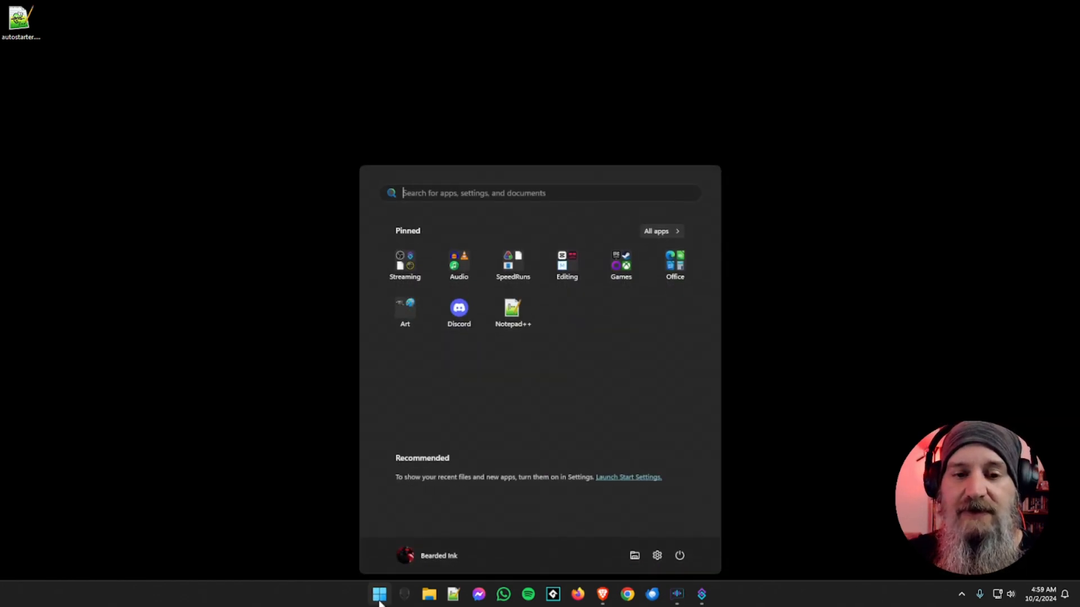
{"action": "left_click", "coordinate": [412, 264]}
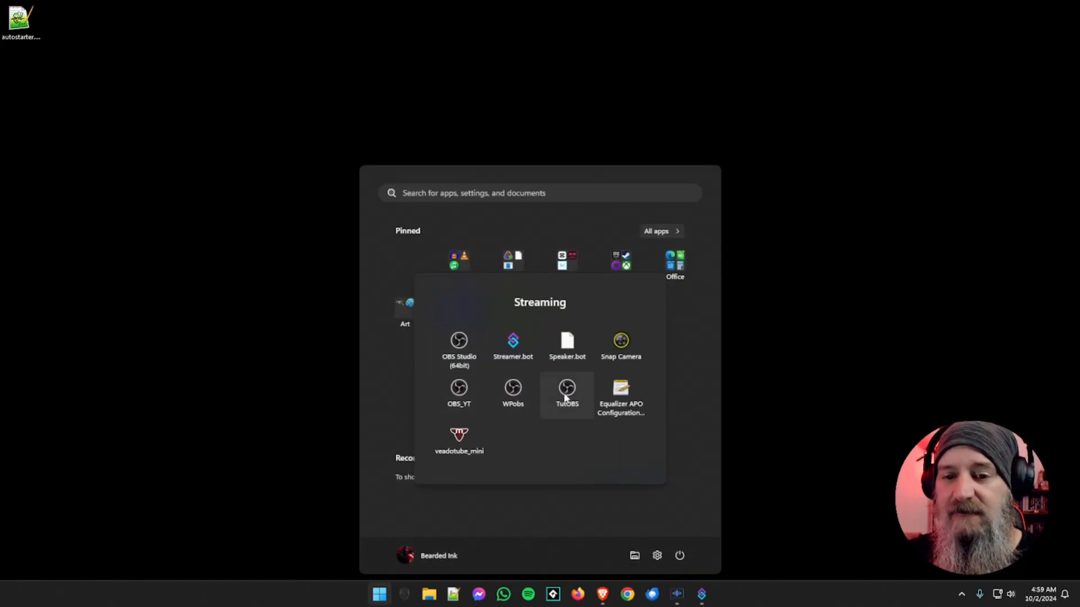
{"action": "left_click", "coordinate": [566, 395]}
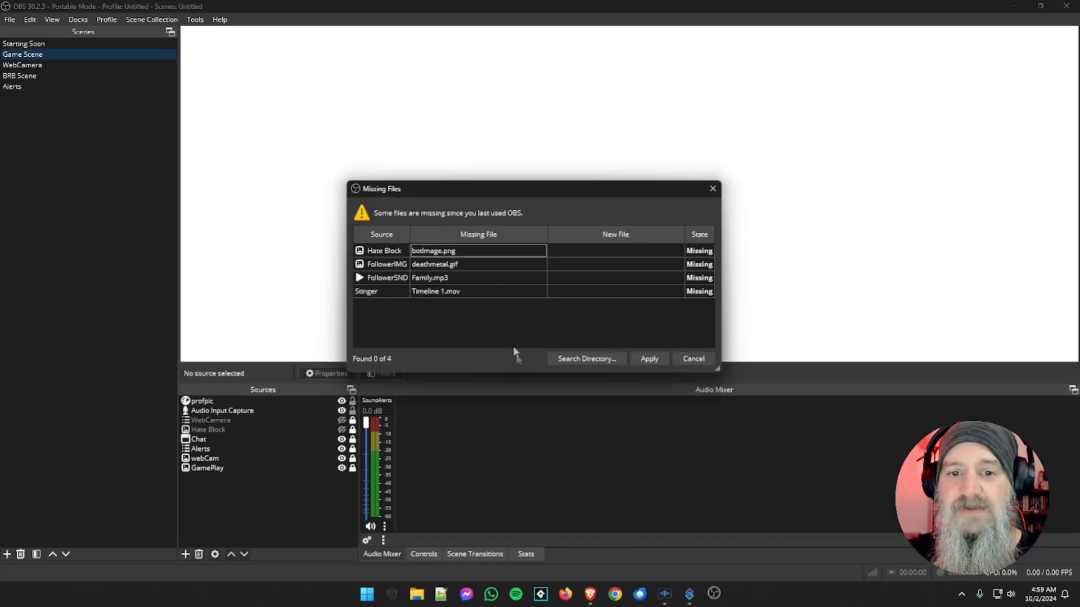
{"action": "left_click", "coordinate": [682, 361]}
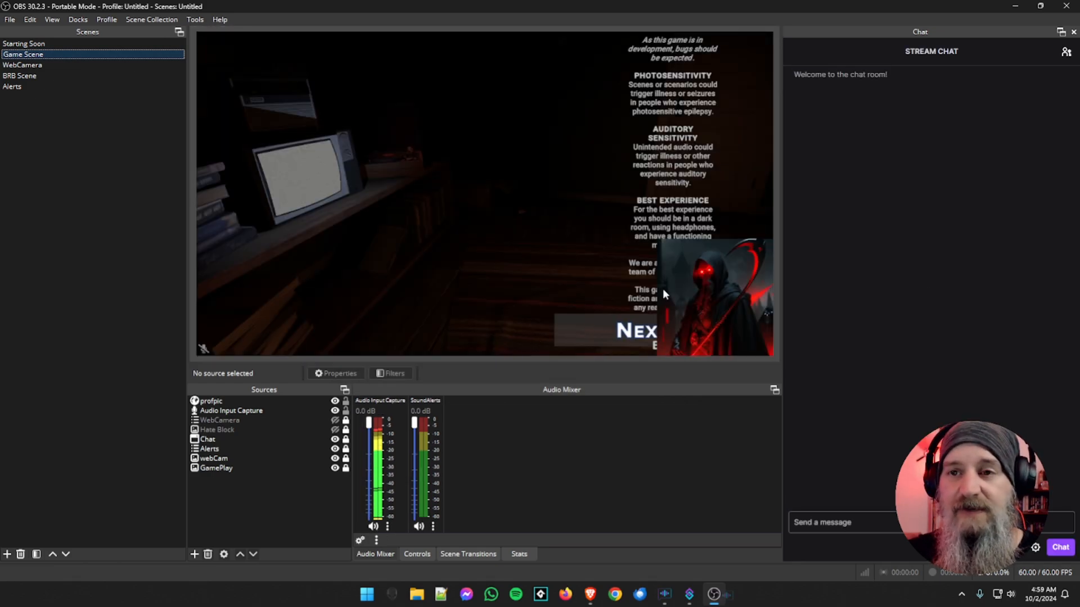
Inspect the Speaker.bot and Streamer.bot windows, cancel the Streamer.bot update, and minimize both
{"action": "mouse_move", "coordinate": [727, 594]}
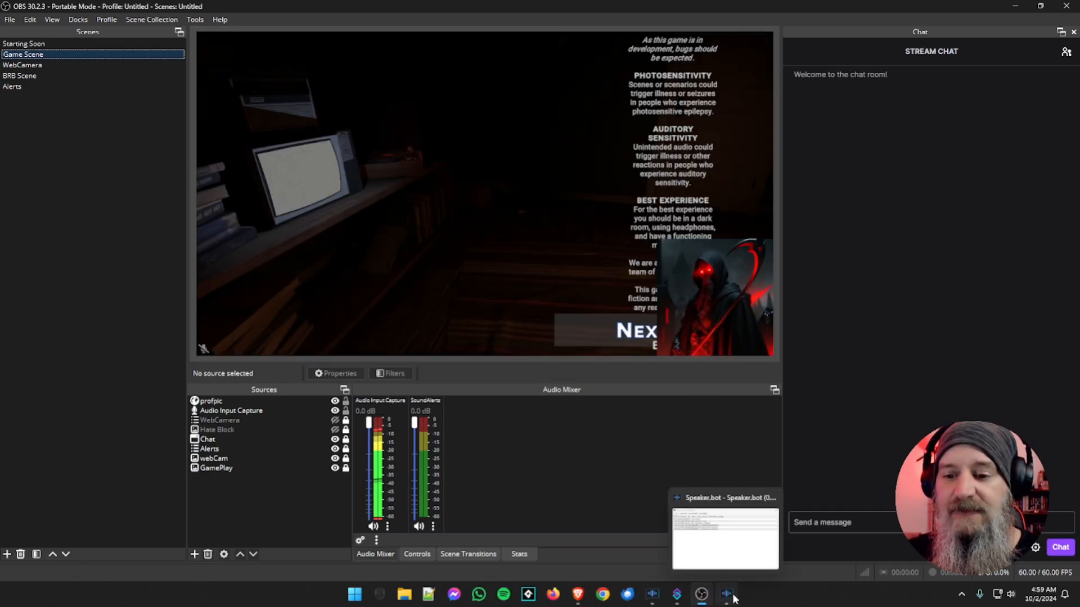
{"action": "left_click", "coordinate": [703, 517]}
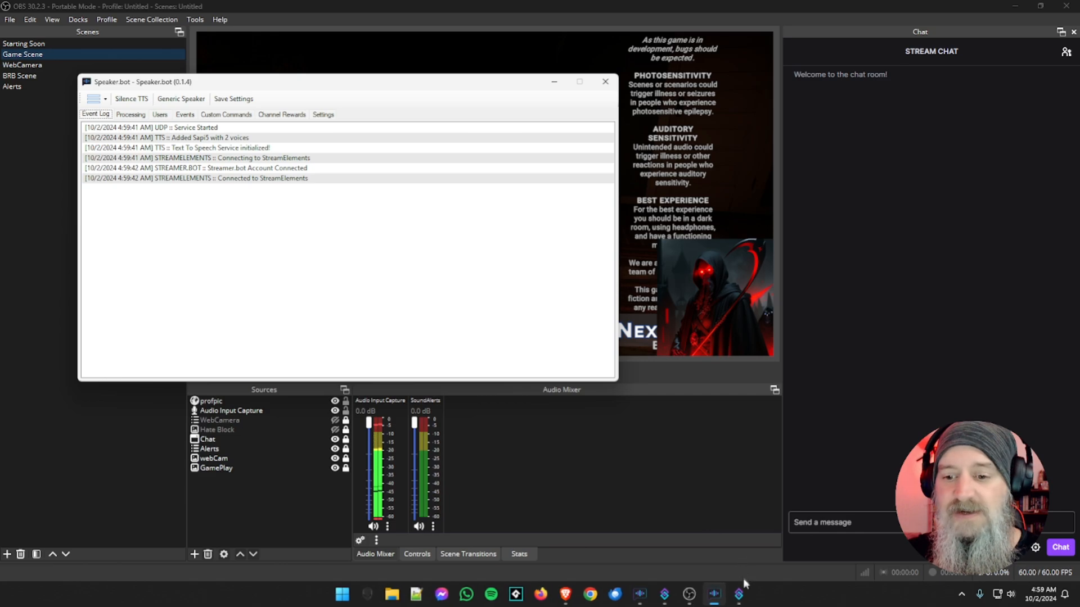
{"action": "mouse_move", "coordinate": [743, 594]}
{"action": "left_click", "coordinate": [711, 534]}
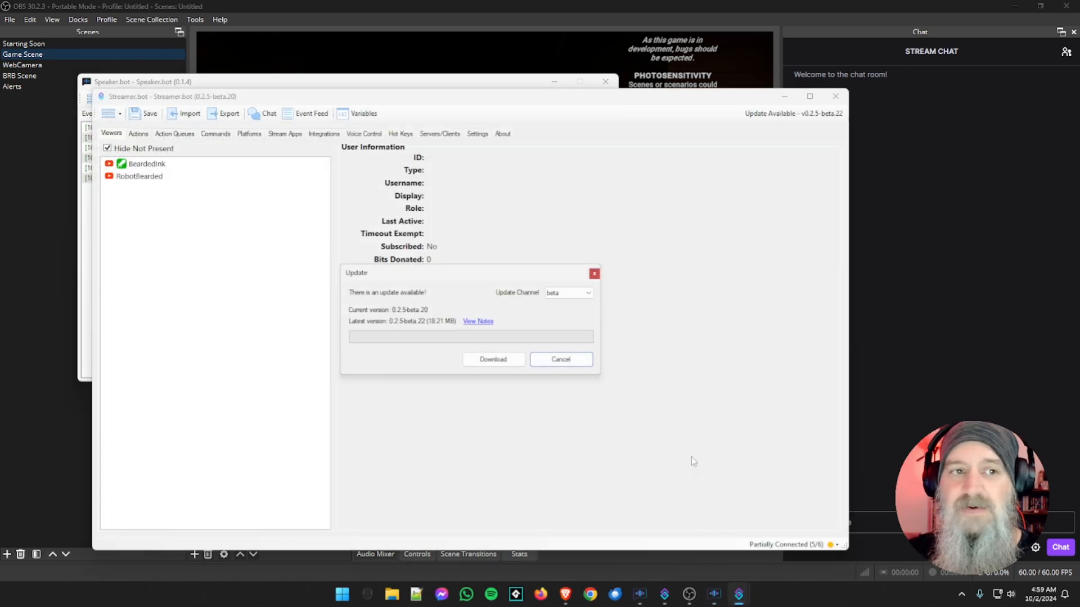
{"action": "left_click", "coordinate": [576, 368]}
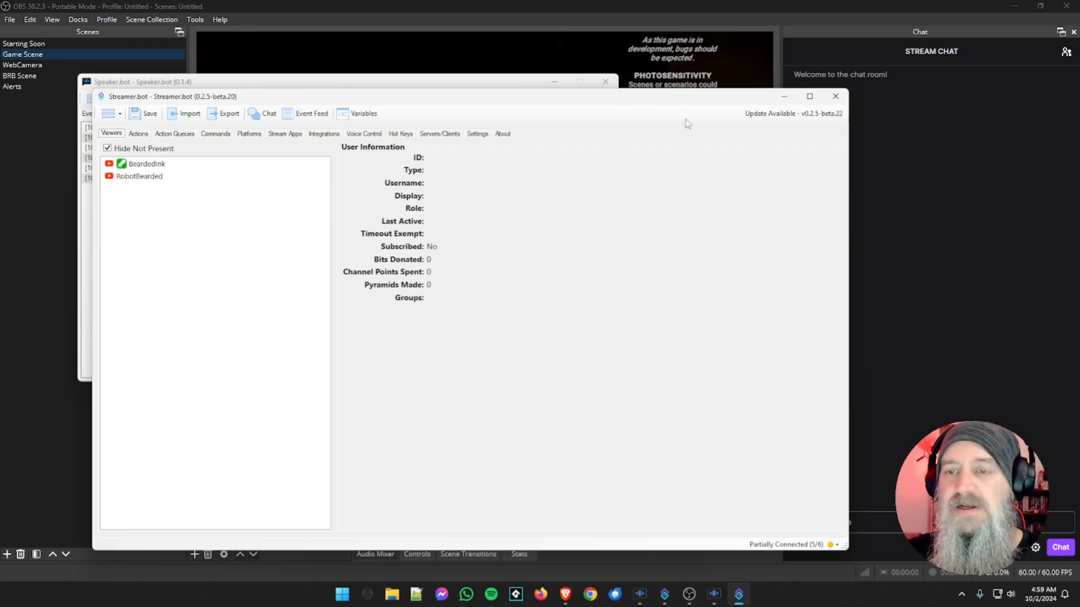
{"action": "left_click", "coordinate": [785, 97]}
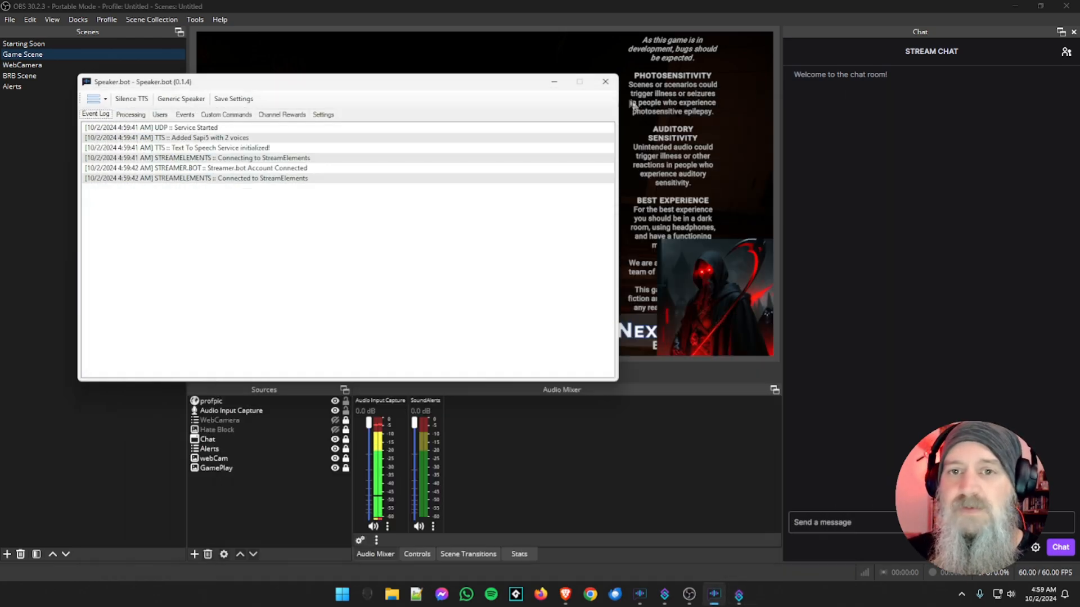
{"action": "left_click", "coordinate": [555, 83]}
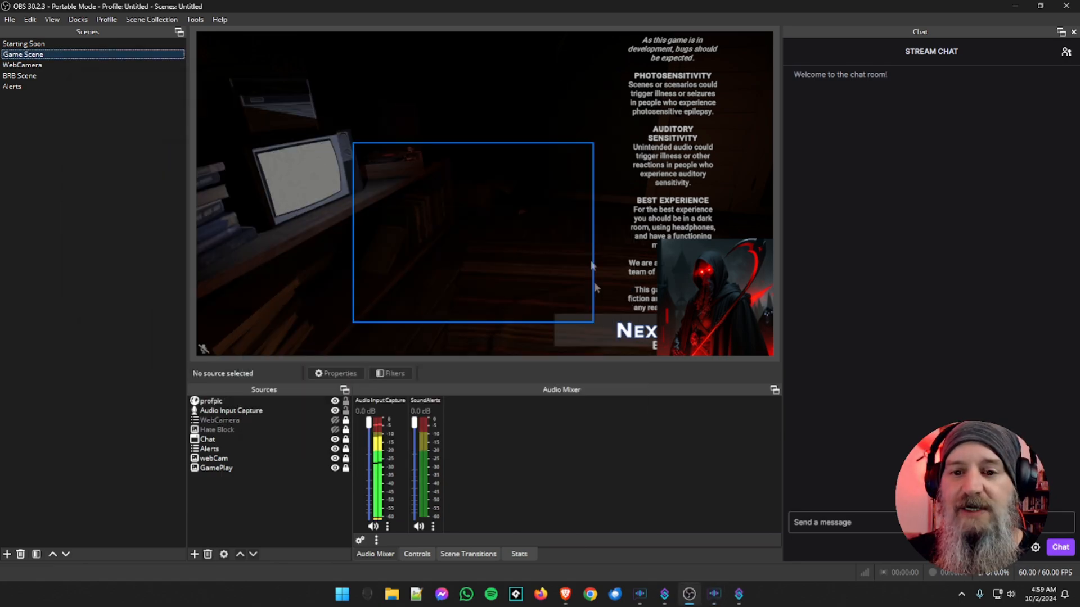
Reopen the minimized Streamer.bot and Speaker.bot windows and close both programs
{"action": "left_click", "coordinate": [740, 600]}
{"action": "left_click", "coordinate": [839, 99]}
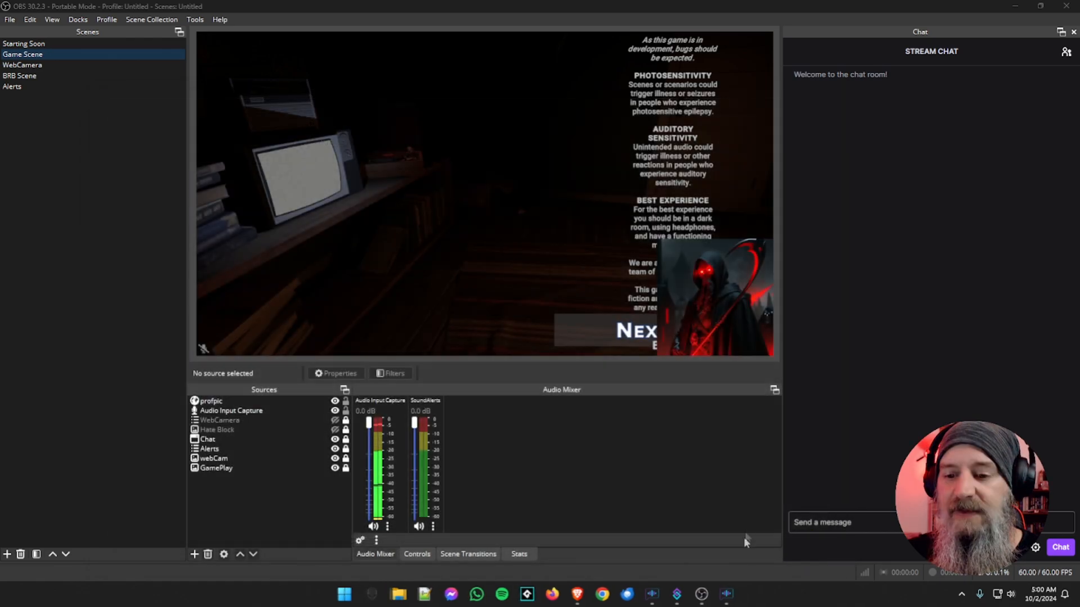
{"action": "left_click", "coordinate": [726, 593]}
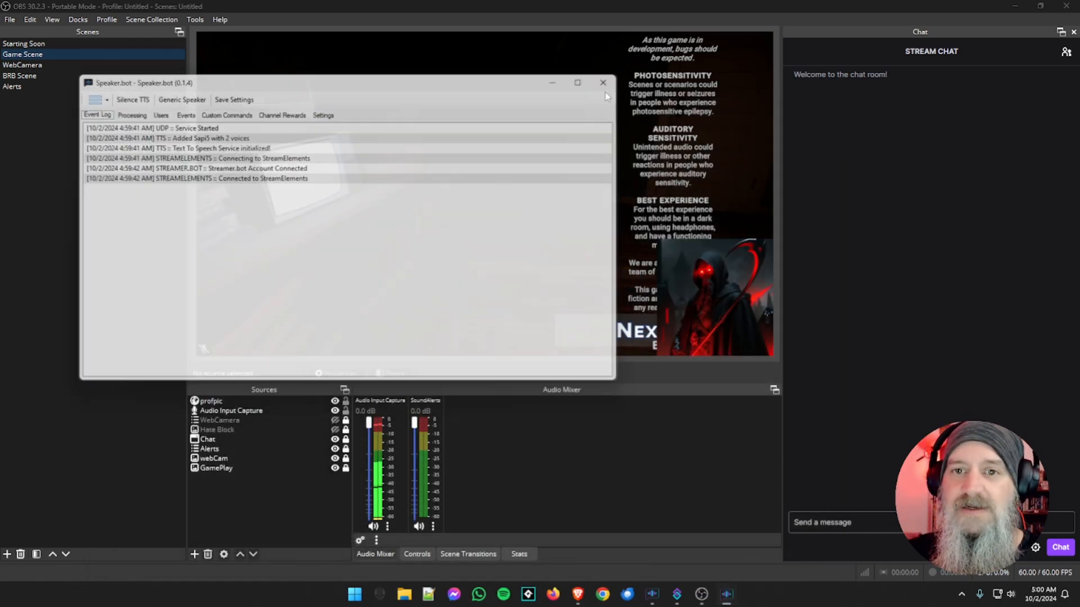
{"action": "left_click", "coordinate": [603, 84]}
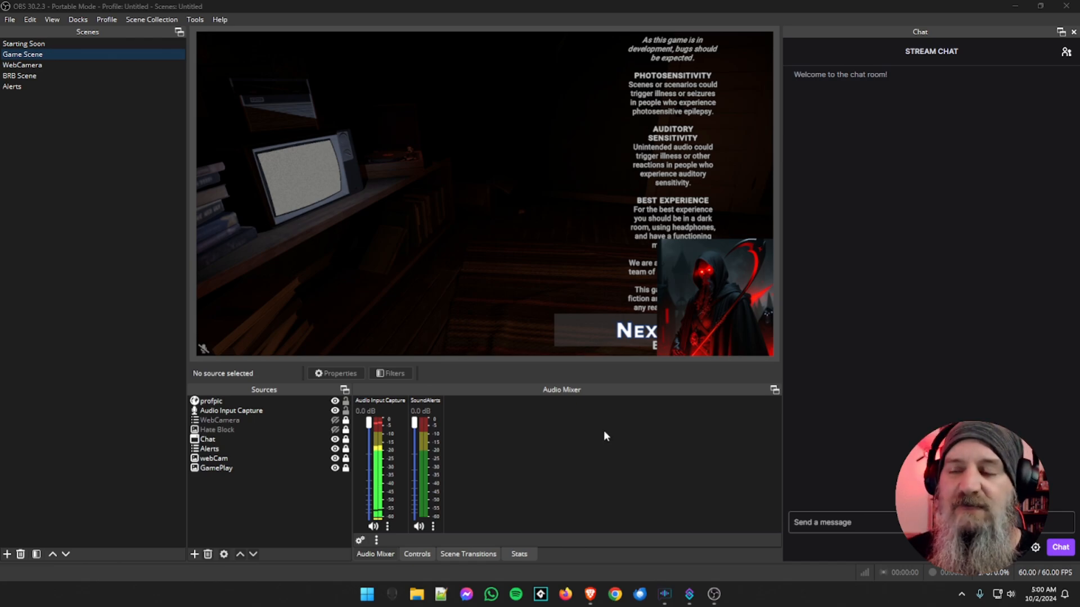
Minimize OBS, switch to the Brave browser, and open the GitHub download page for the Advanced Timer script
{"action": "left_click", "coordinate": [1014, 7]}
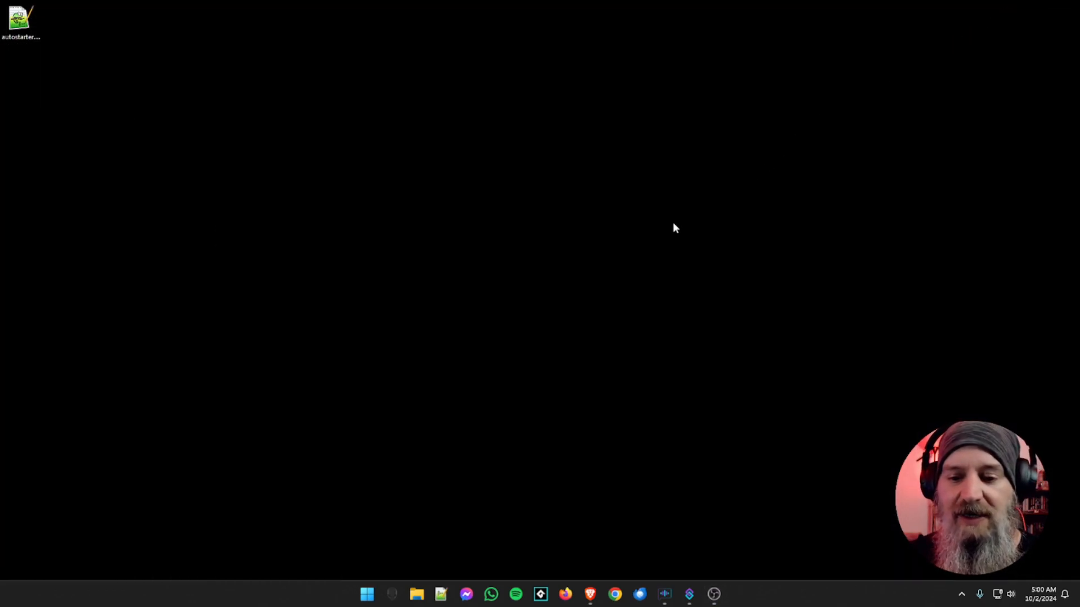
{"action": "left_click", "coordinate": [590, 594]}
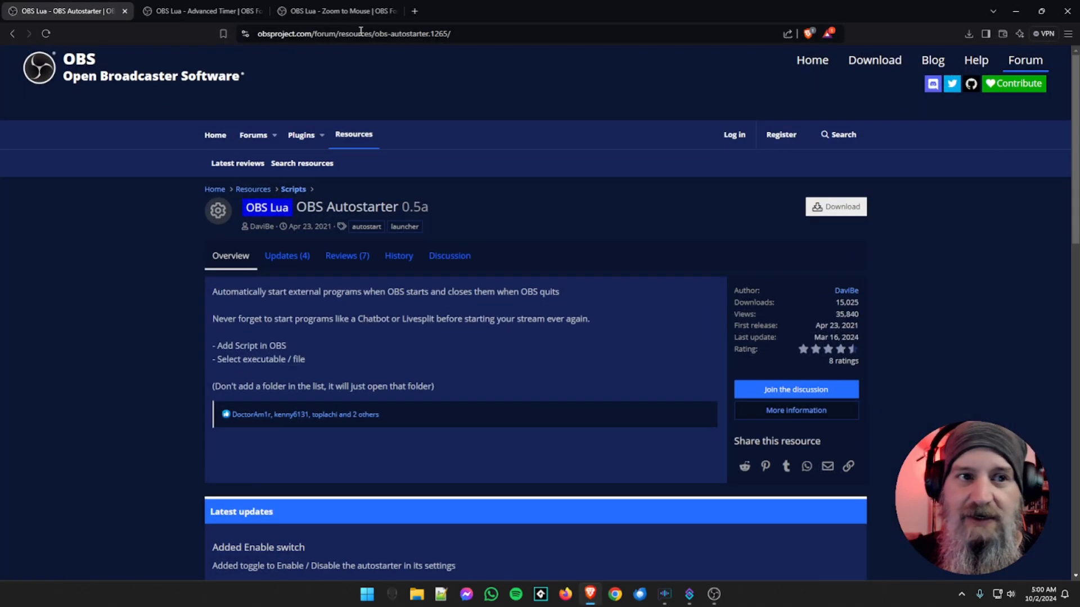
{"action": "left_click", "coordinate": [202, 11]}
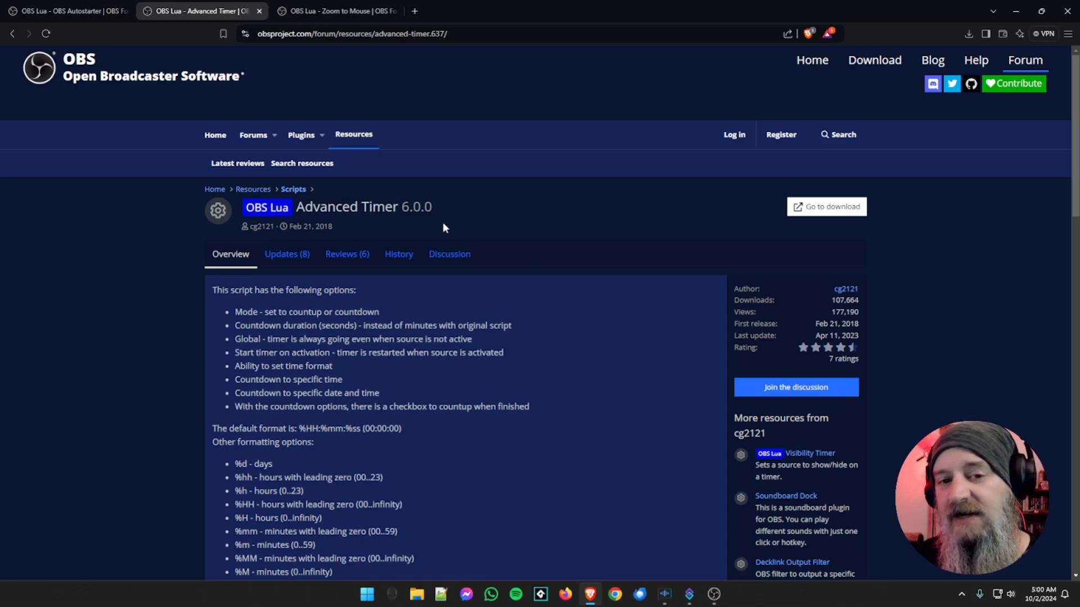
{"action": "left_click", "coordinate": [816, 208]}
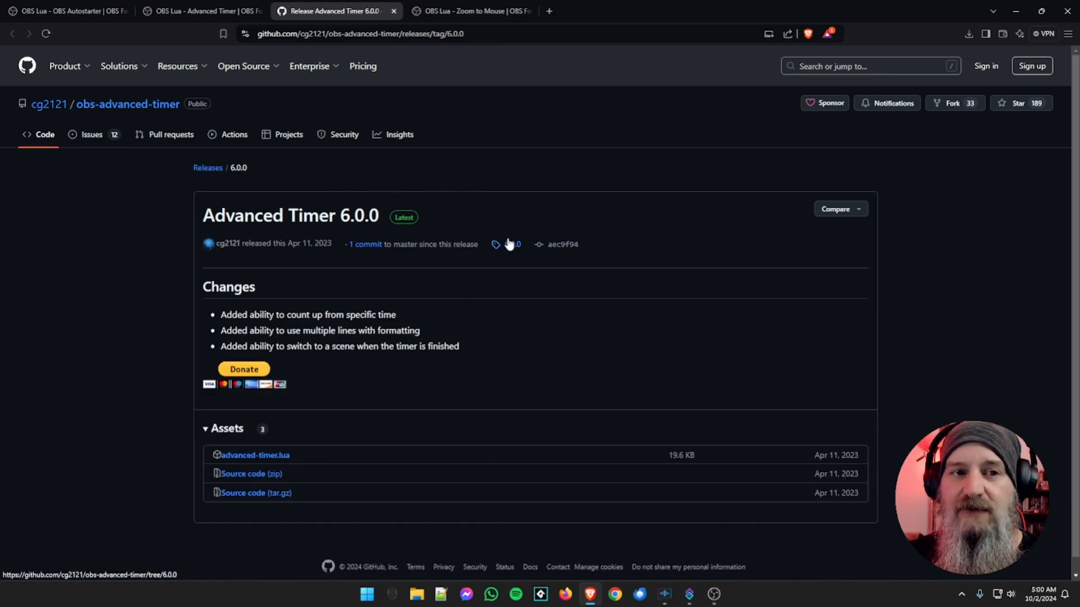
Download advanced-timer.lua from the release assets and save it in the folder containing autostarter.lua
{"action": "scroll", "coordinate": [509, 245], "scroll_direction": "down", "scroll_amount": 1}
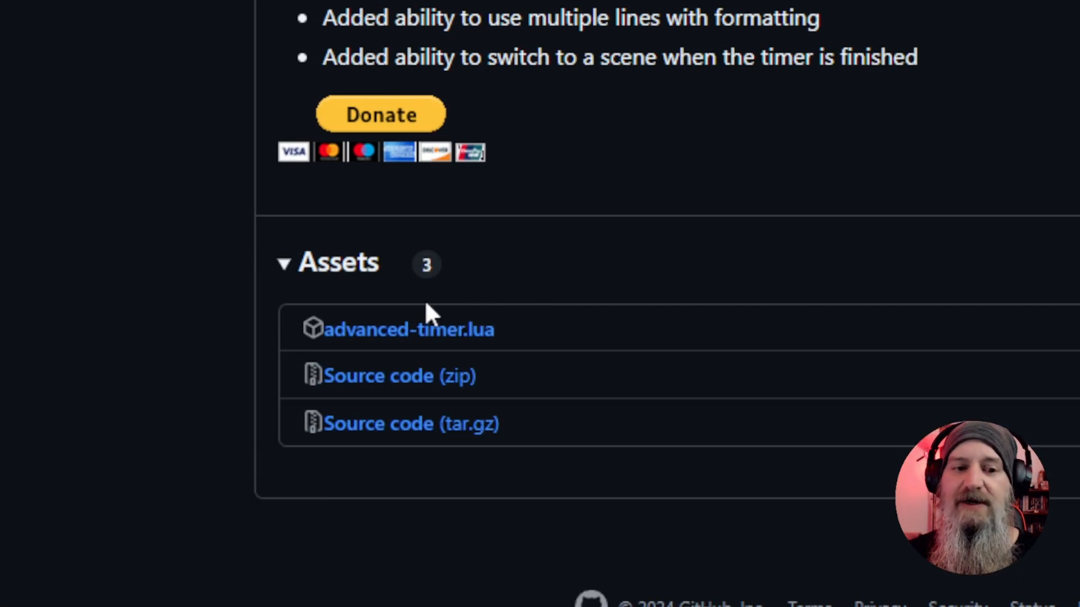
{"action": "left_click", "coordinate": [450, 332]}
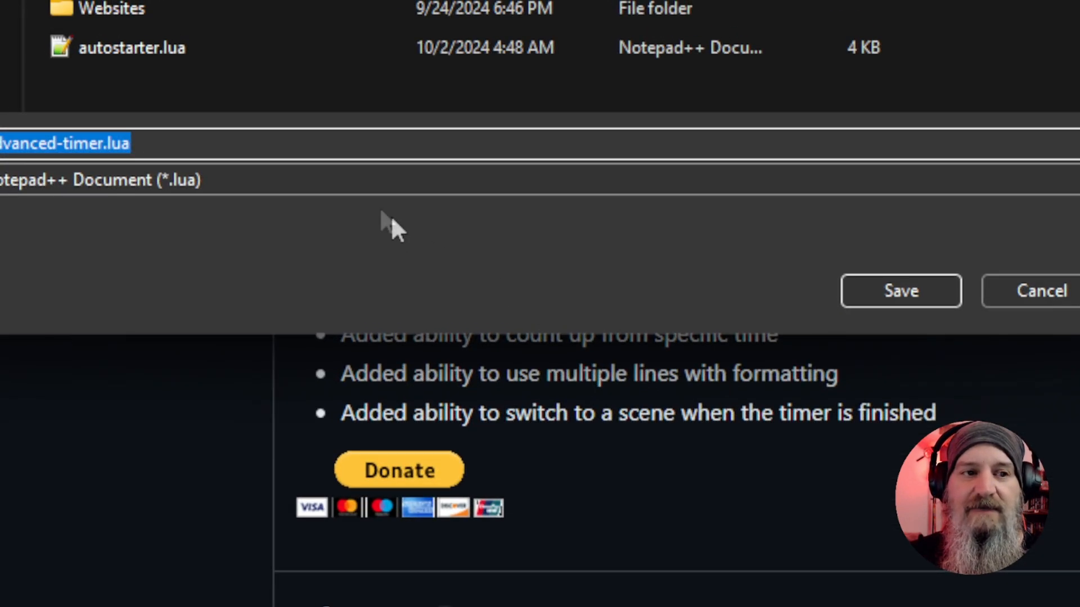
{"action": "left_click", "coordinate": [120, 281]}
{"action": "left_click", "coordinate": [888, 291]}
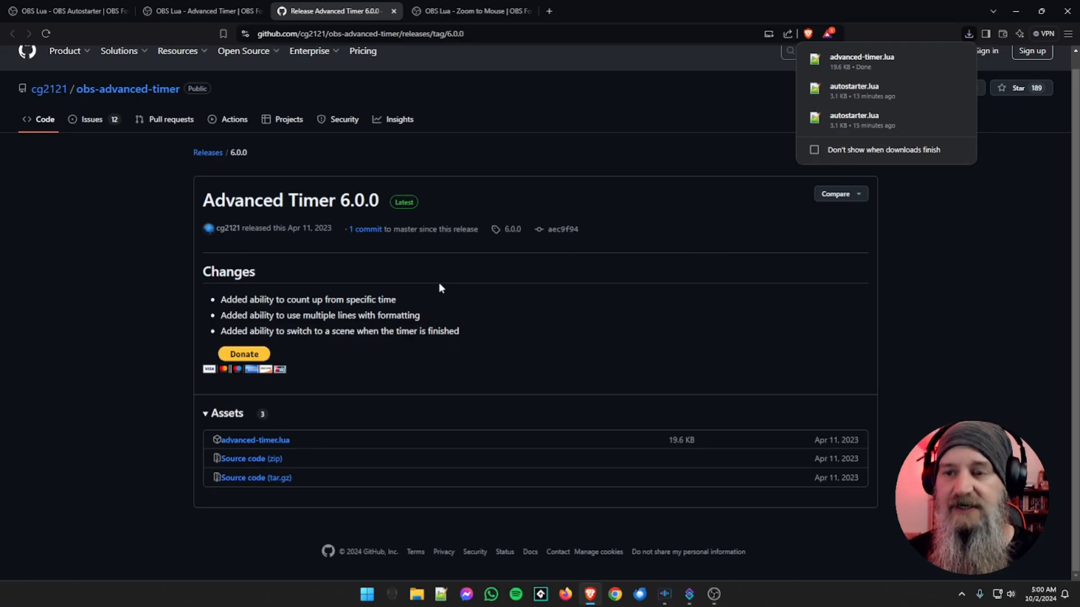
Minimize the browser, locate advanced-timer.lua on the desktop, then switch to OBS and select the Starting Soon scene
{"action": "left_click", "coordinate": [1016, 11]}
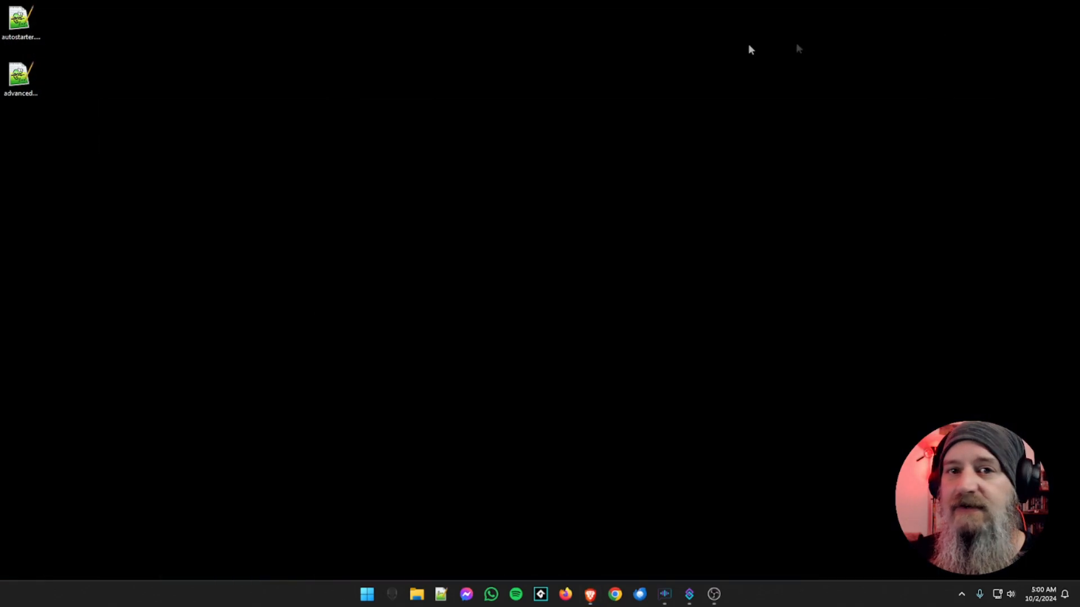
{"action": "left_click", "coordinate": [25, 96]}
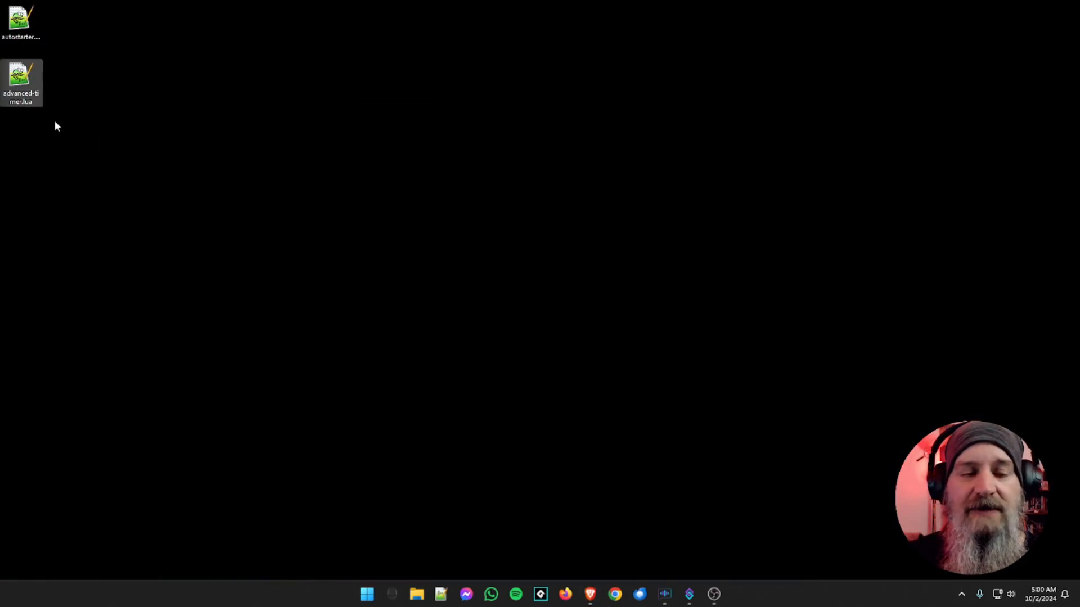
{"action": "left_click", "coordinate": [714, 594]}
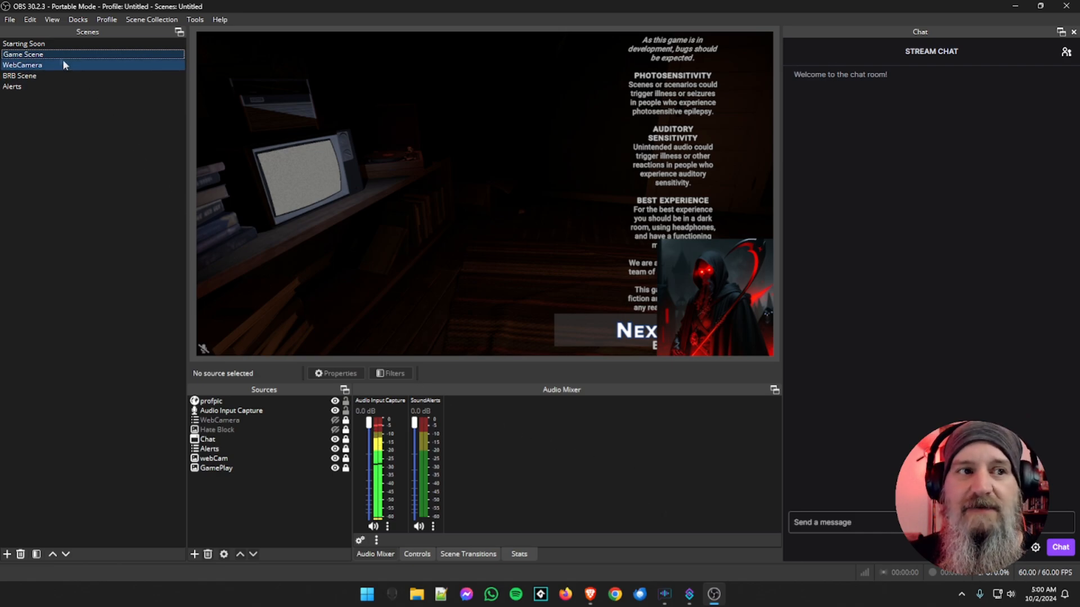
{"action": "left_click", "coordinate": [51, 45]}
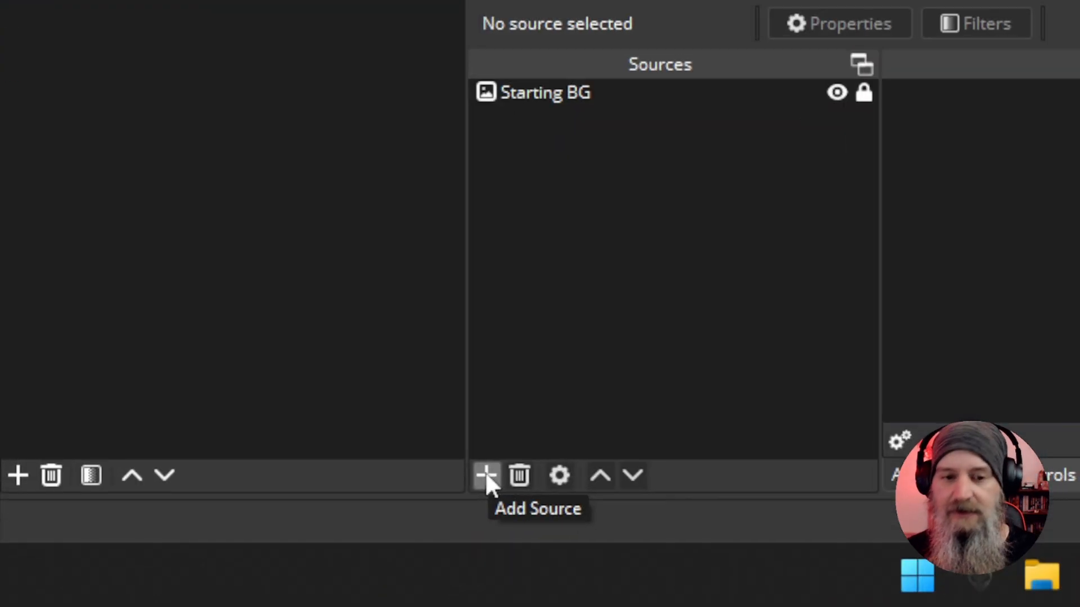
Add a new Text (GDI+) source named Countdown to the Starting Soon scene
{"action": "left_click", "coordinate": [486, 477]}
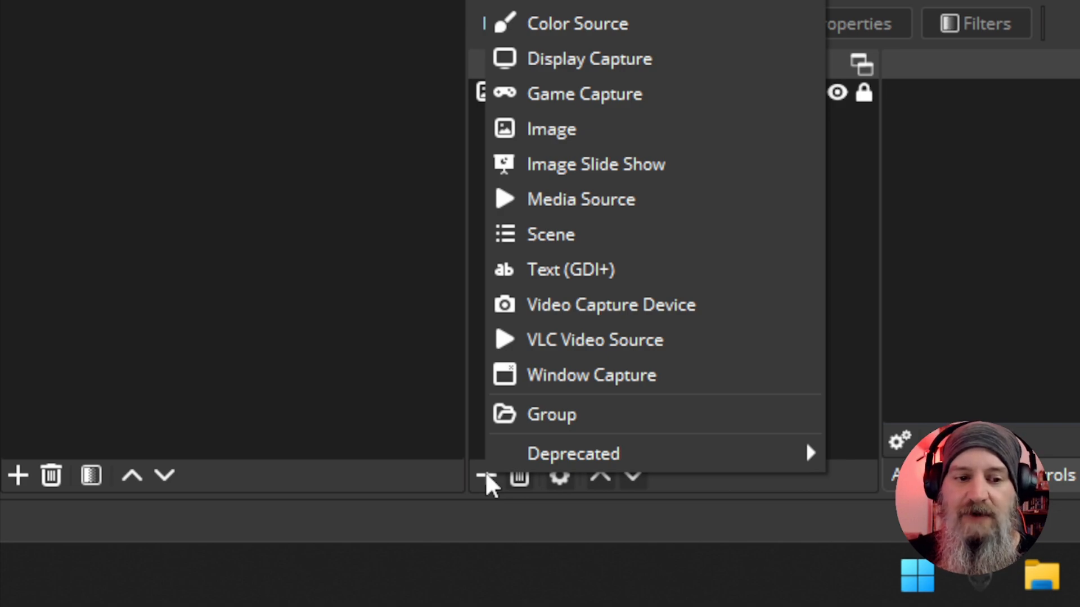
{"action": "left_click", "coordinate": [576, 267]}
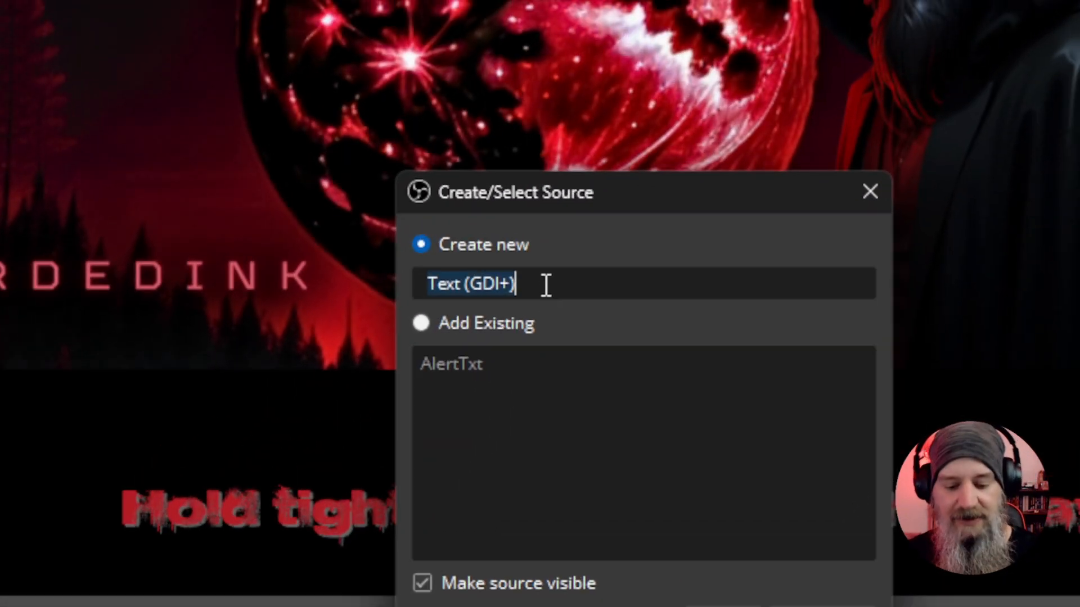
{"action": "type", "text": "Countdo"}
{"action": "key", "text": "BackSpace"}
{"action": "type", "text": "down"}
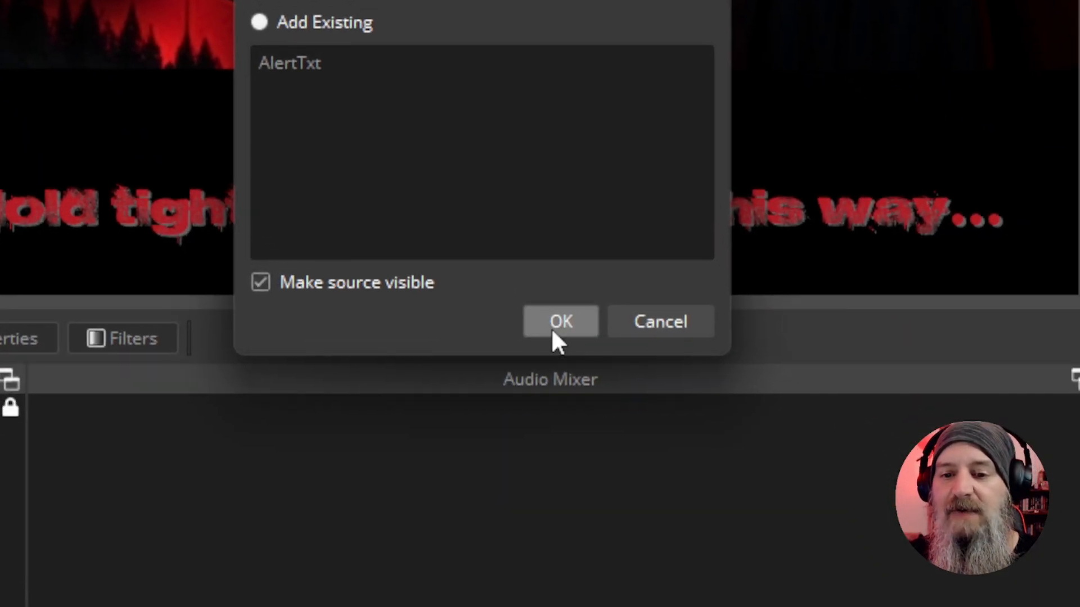
{"action": "left_click", "coordinate": [552, 332]}
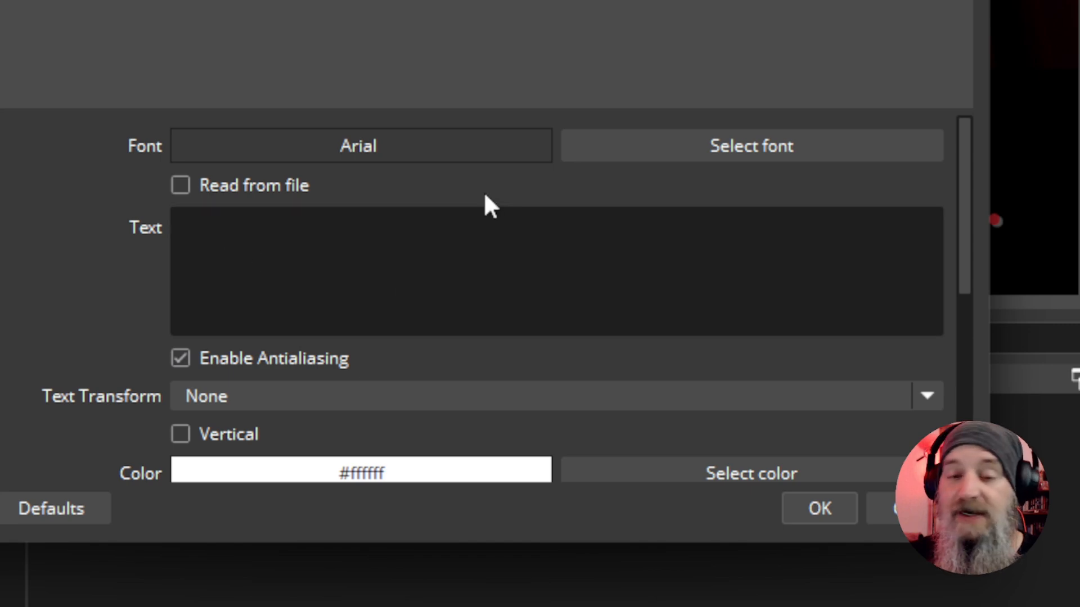
Set the Countdown text's font to Alien Encounters, Regular, size 72
{"action": "left_click", "coordinate": [675, 147]}
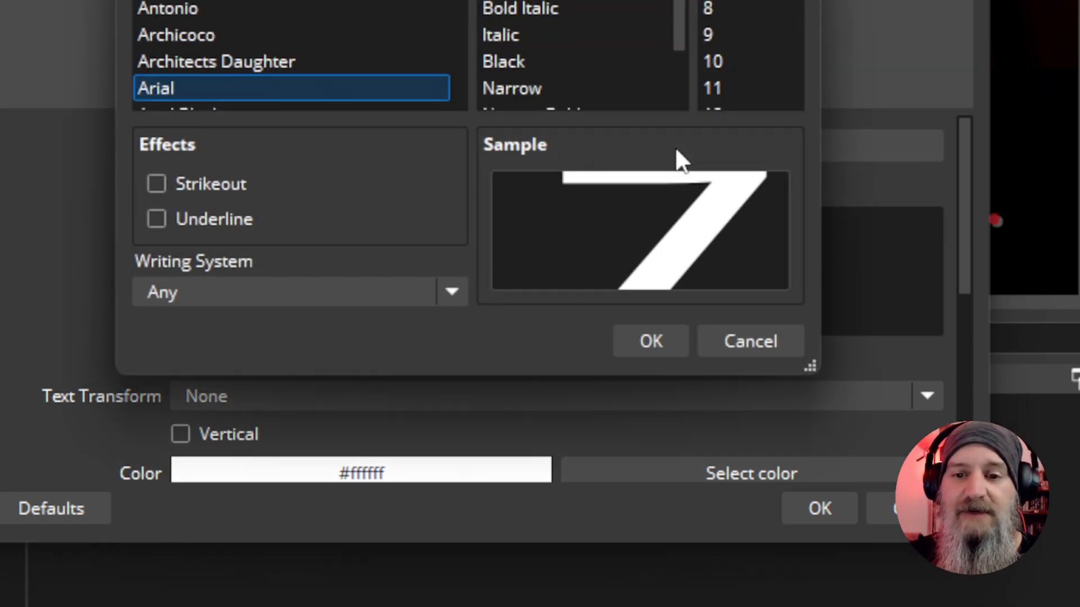
{"action": "scroll", "coordinate": [306, 34], "scroll_direction": "down", "scroll_amount": 5}
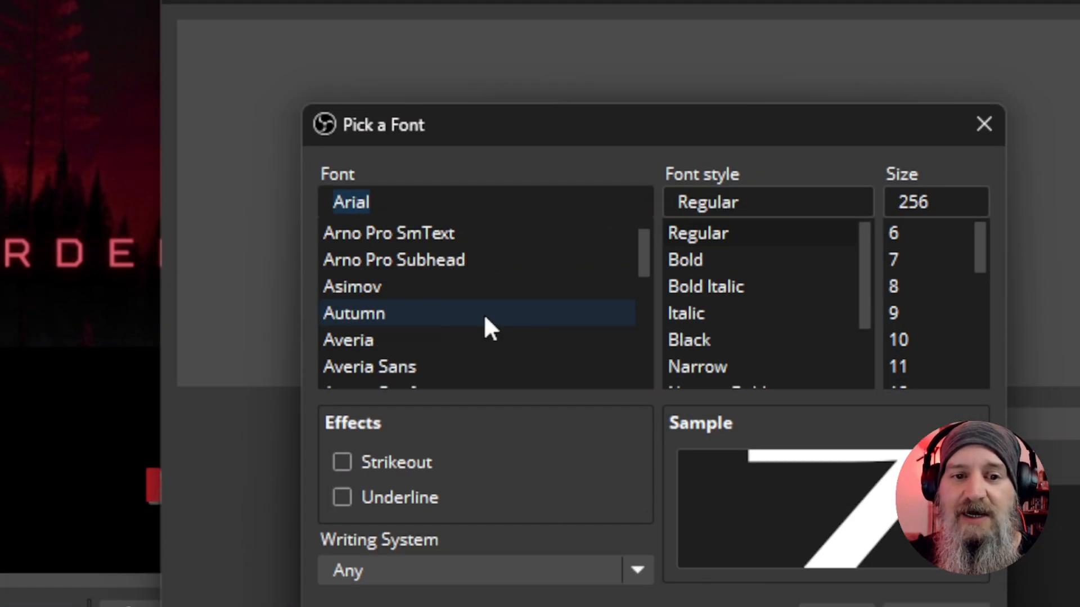
{"action": "scroll", "coordinate": [485, 318], "scroll_direction": "down", "scroll_amount": 1}
{"action": "scroll", "coordinate": [484, 315], "scroll_direction": "down", "scroll_amount": 1}
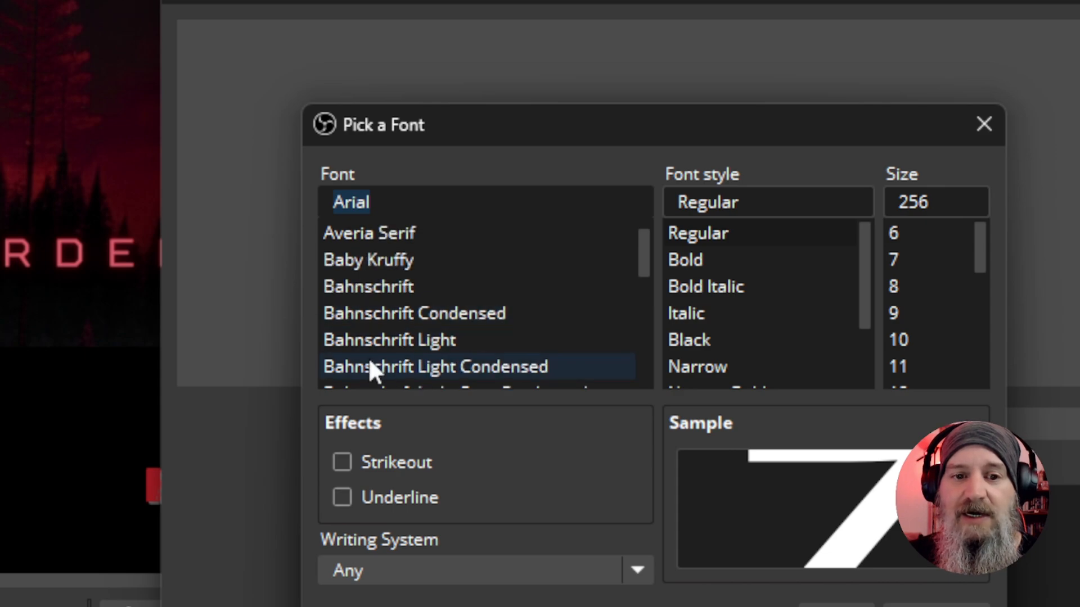
{"action": "scroll", "coordinate": [450, 295], "scroll_direction": "up", "scroll_amount": 3}
{"action": "scroll", "coordinate": [447, 295], "scroll_direction": "up", "scroll_amount": 4}
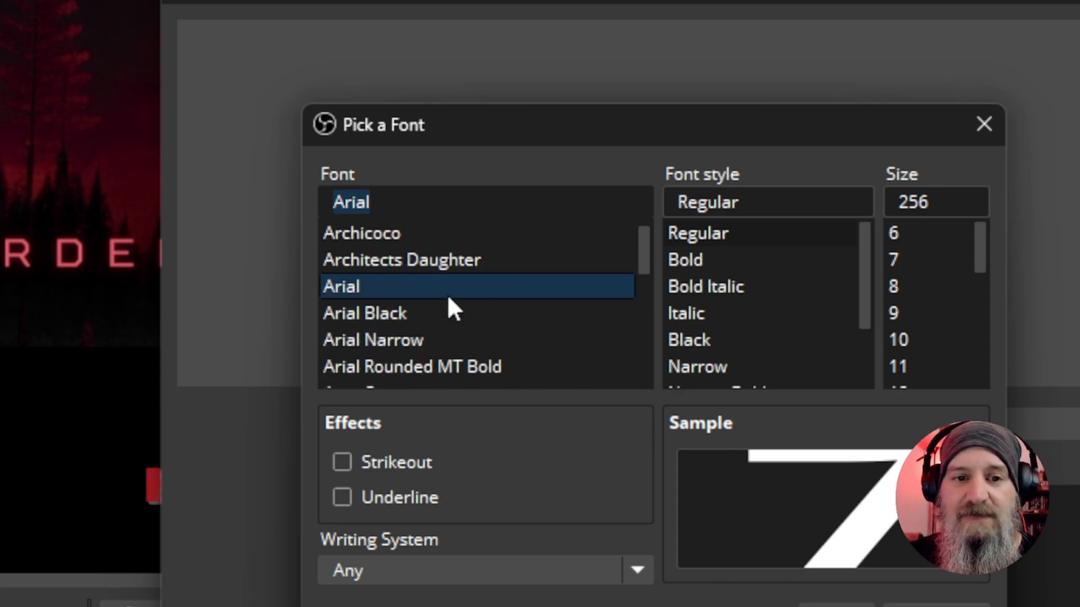
{"action": "left_click", "coordinate": [436, 280]}
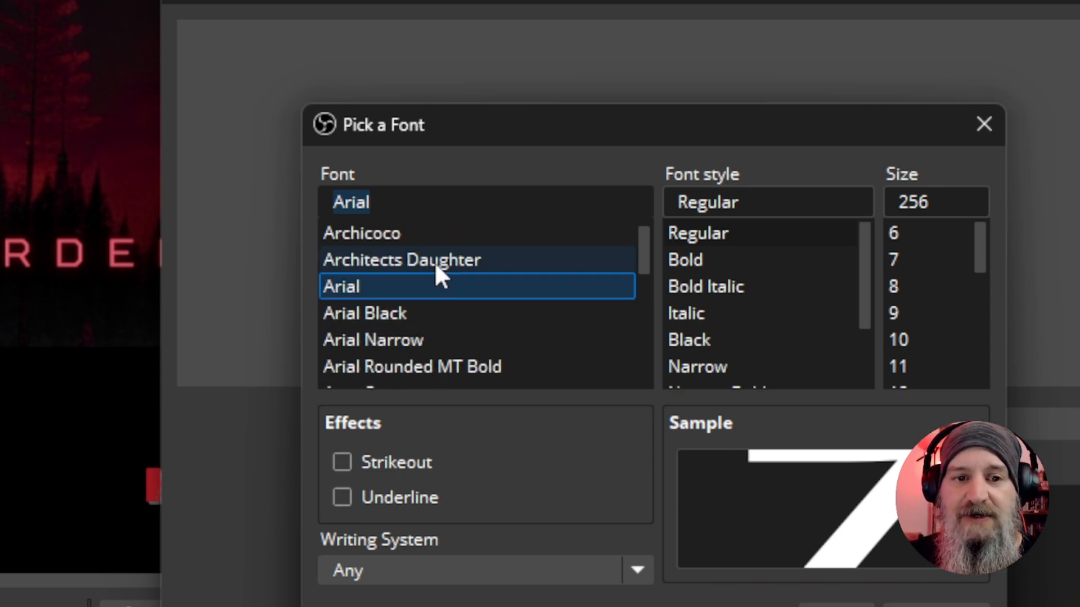
{"action": "scroll", "coordinate": [434, 261], "scroll_direction": "up", "scroll_amount": 1}
{"action": "scroll", "coordinate": [455, 282], "scroll_direction": "up", "scroll_amount": 3}
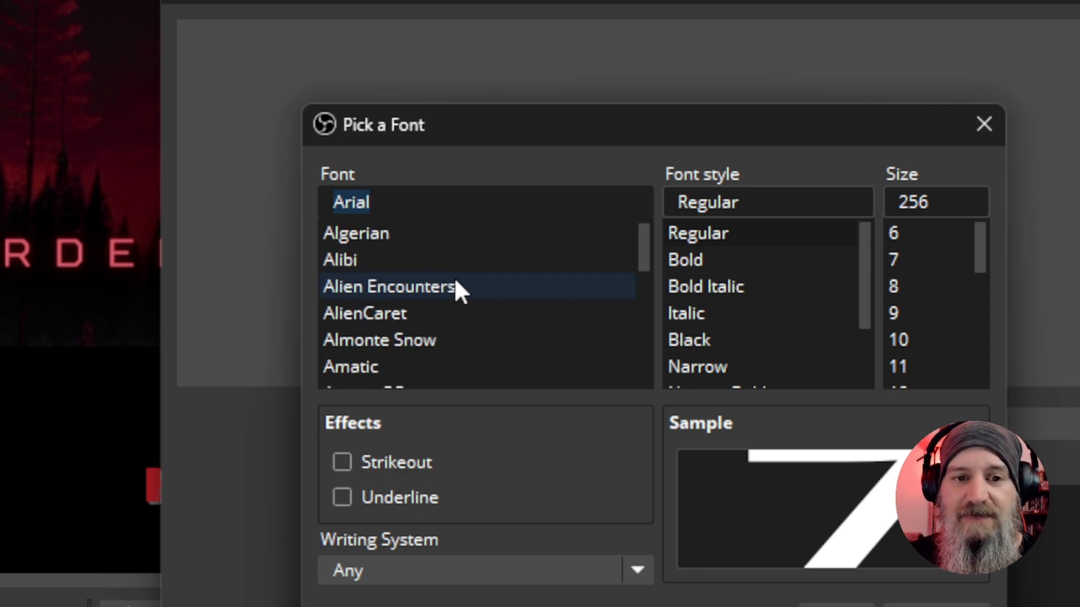
{"action": "left_click", "coordinate": [454, 288]}
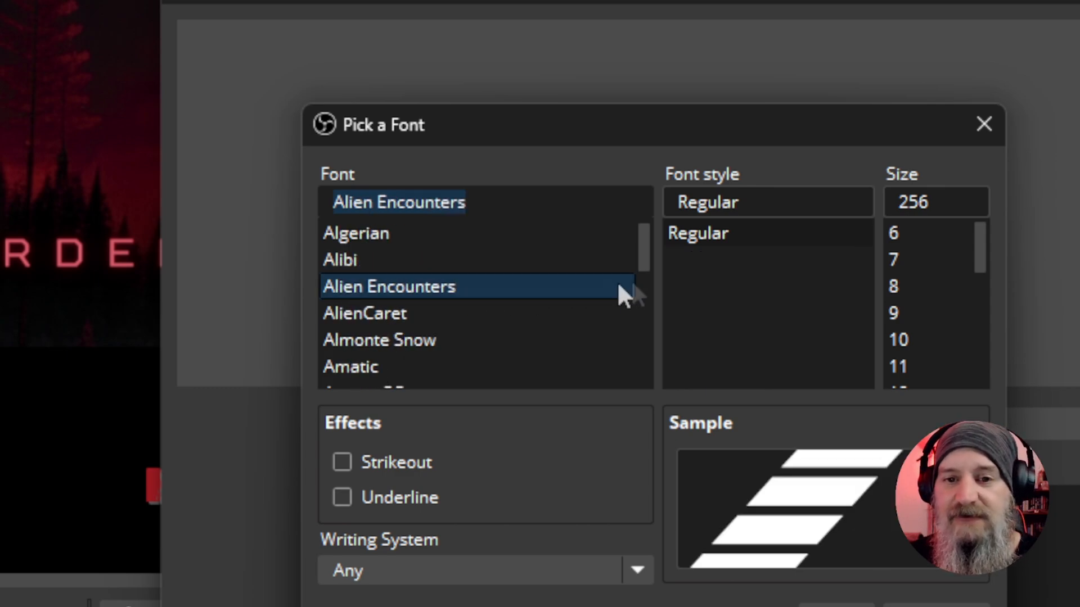
{"action": "scroll", "coordinate": [931, 298], "scroll_direction": "down", "scroll_amount": 4}
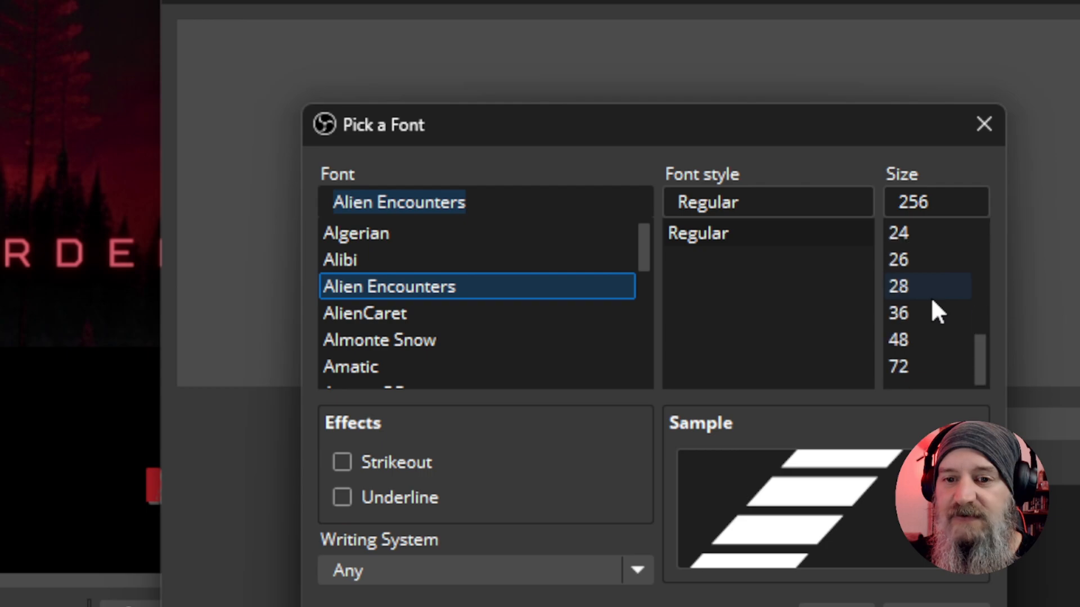
{"action": "left_click", "coordinate": [912, 371]}
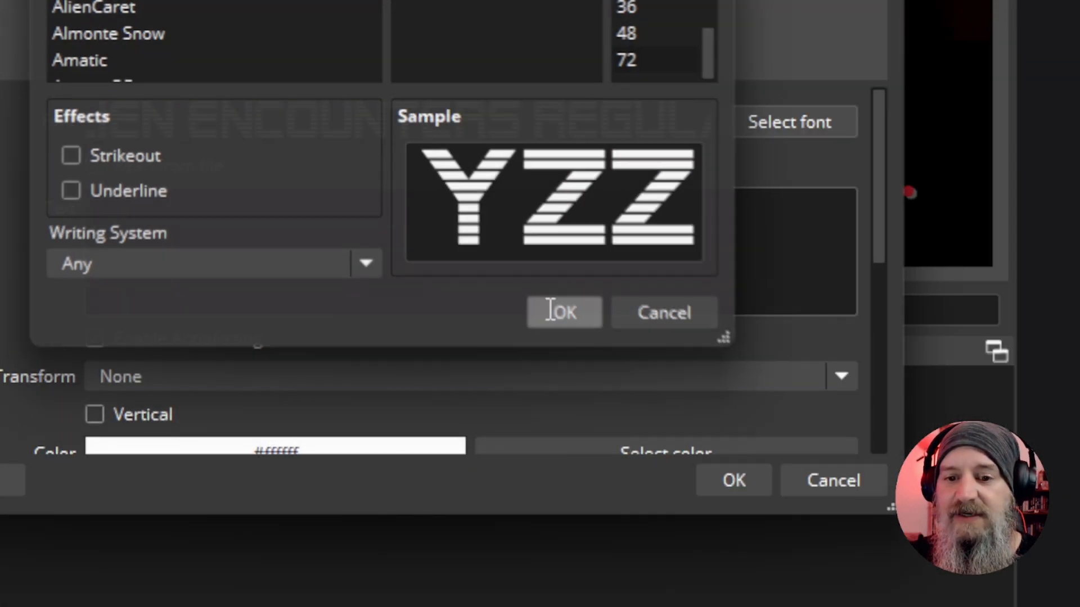
{"action": "left_click", "coordinate": [747, 495]}
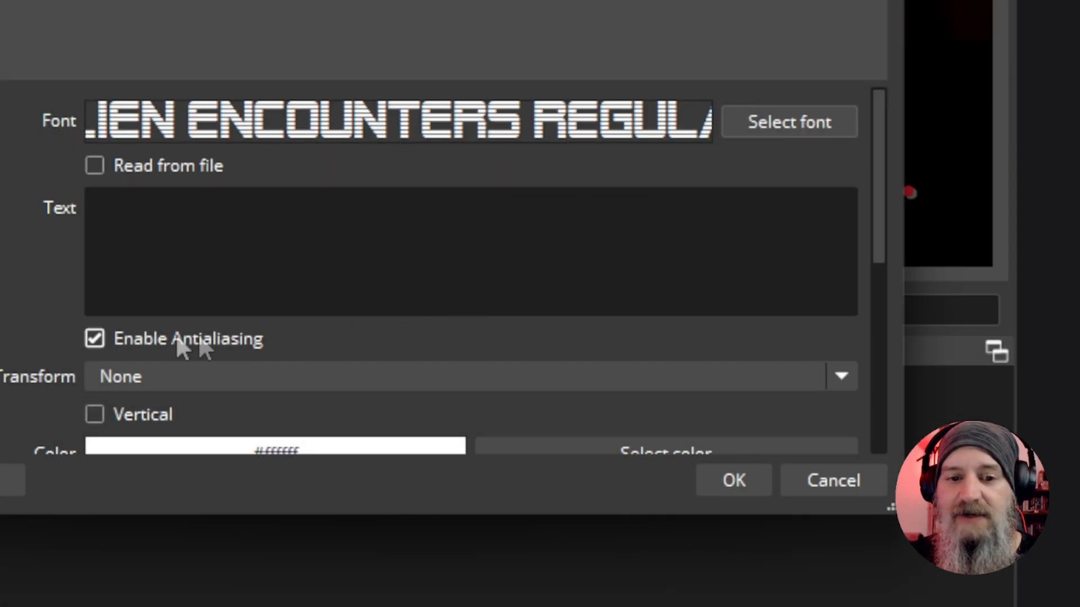
Set the Countdown text color to the green #007100
{"action": "scroll", "coordinate": [536, 302], "scroll_direction": "down", "scroll_amount": 2}
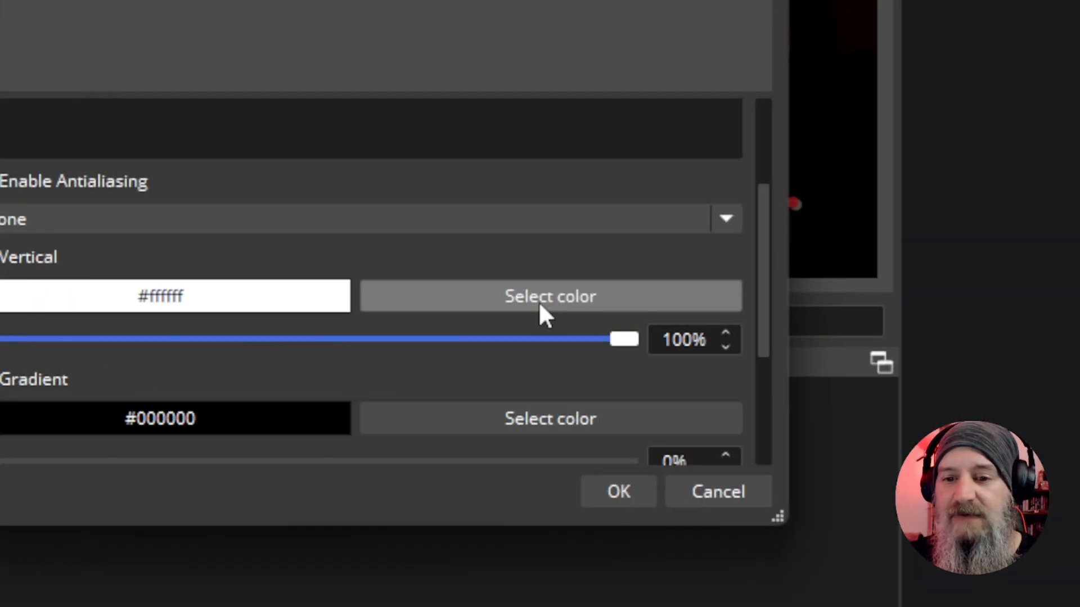
{"action": "left_click", "coordinate": [543, 309]}
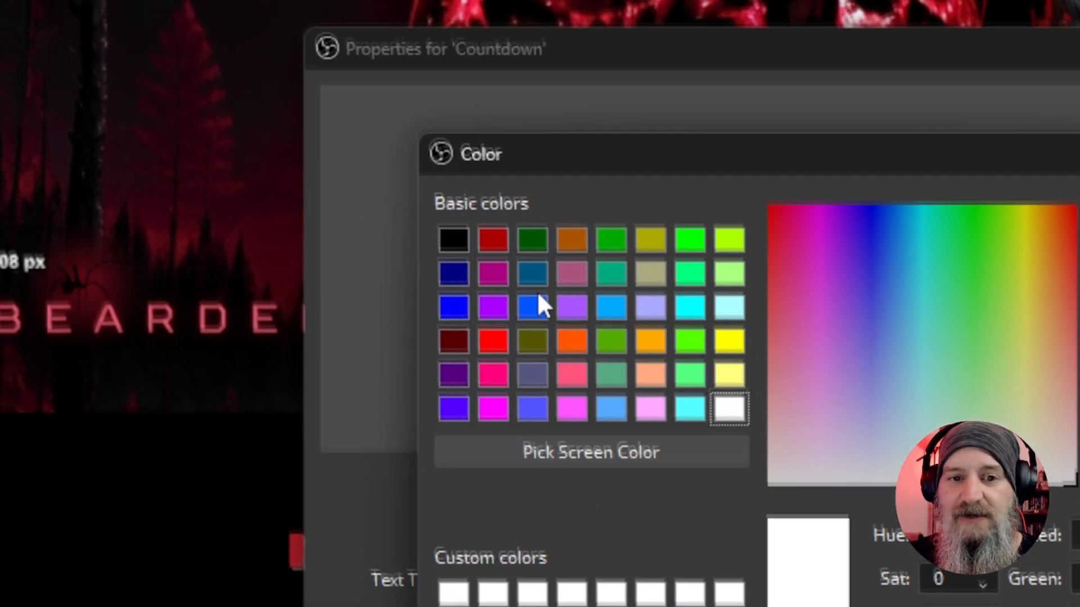
{"action": "left_click", "coordinate": [545, 306]}
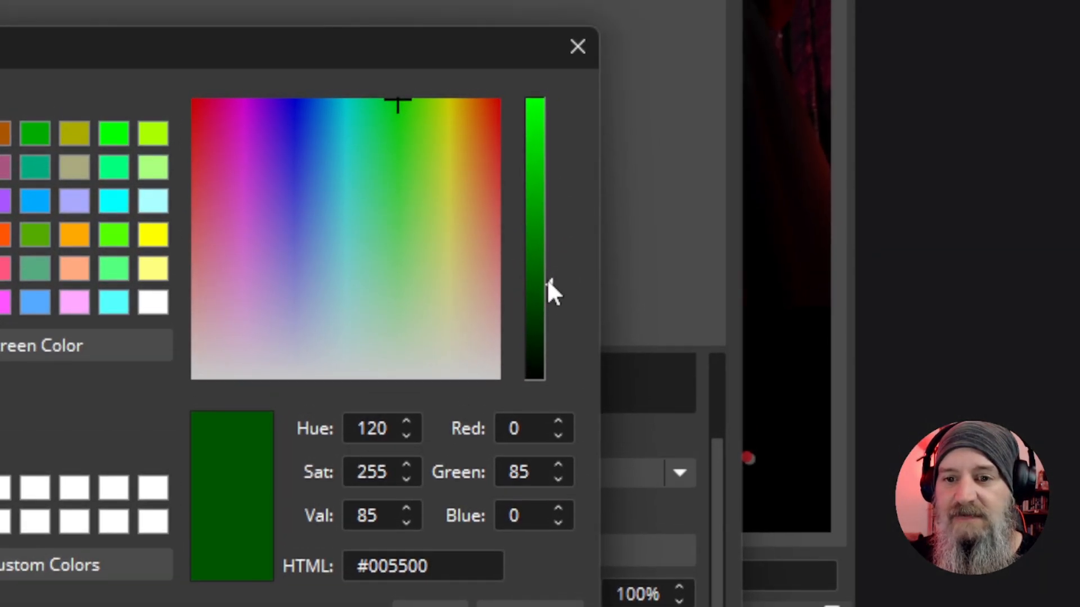
{"action": "left_click_drag", "start_coordinate": [845, 138], "coordinate": [844, 104]}
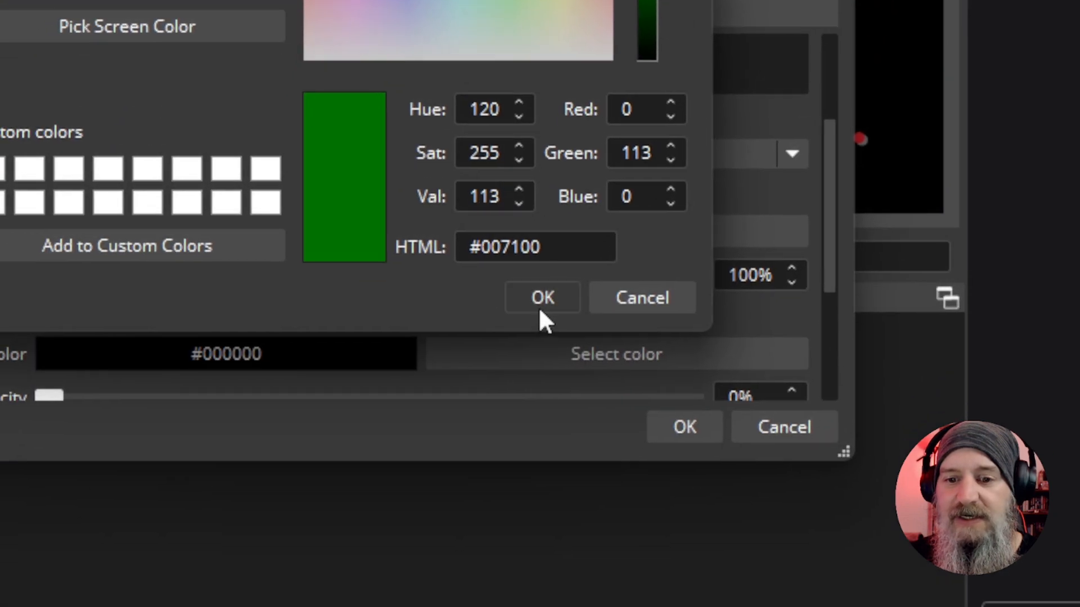
{"action": "left_click", "coordinate": [430, 606]}
Enable the Countdown text's outline and set the outline color to the orange #ff5500
{"action": "scroll", "coordinate": [511, 301], "scroll_direction": "down", "scroll_amount": 6}
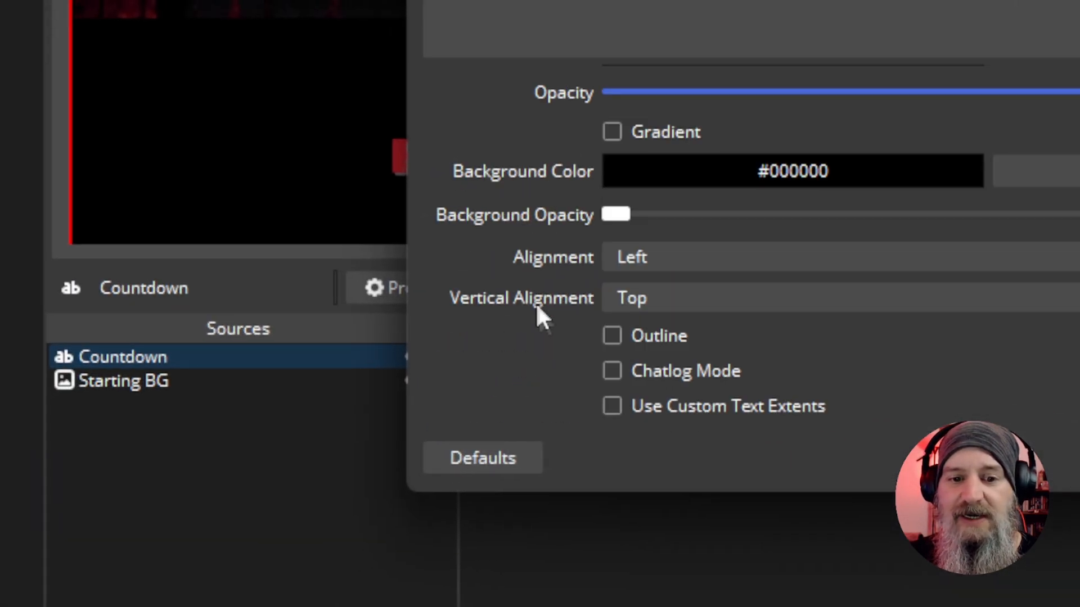
{"action": "left_click", "coordinate": [612, 336]}
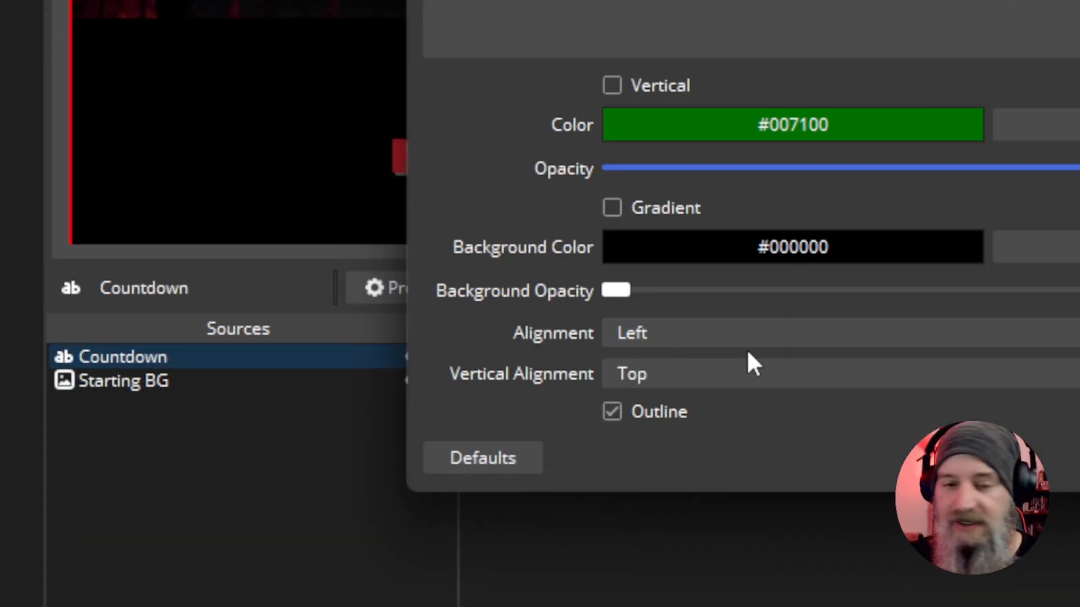
{"action": "scroll", "coordinate": [747, 349], "scroll_direction": "down", "scroll_amount": 3}
{"action": "scroll", "coordinate": [746, 349], "scroll_direction": "down", "scroll_amount": 1}
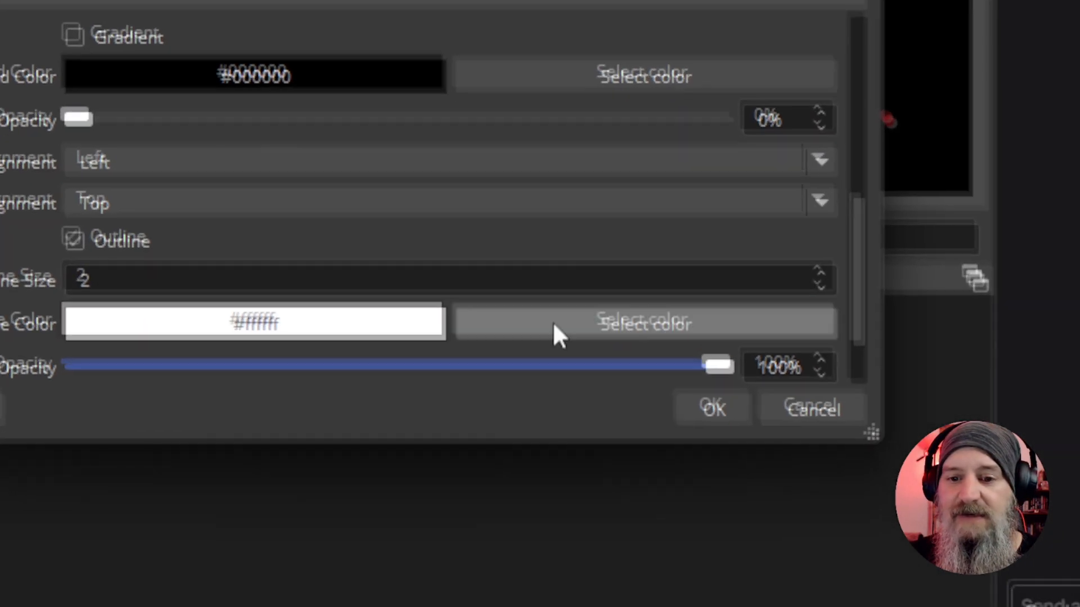
{"action": "left_click", "coordinate": [545, 308]}
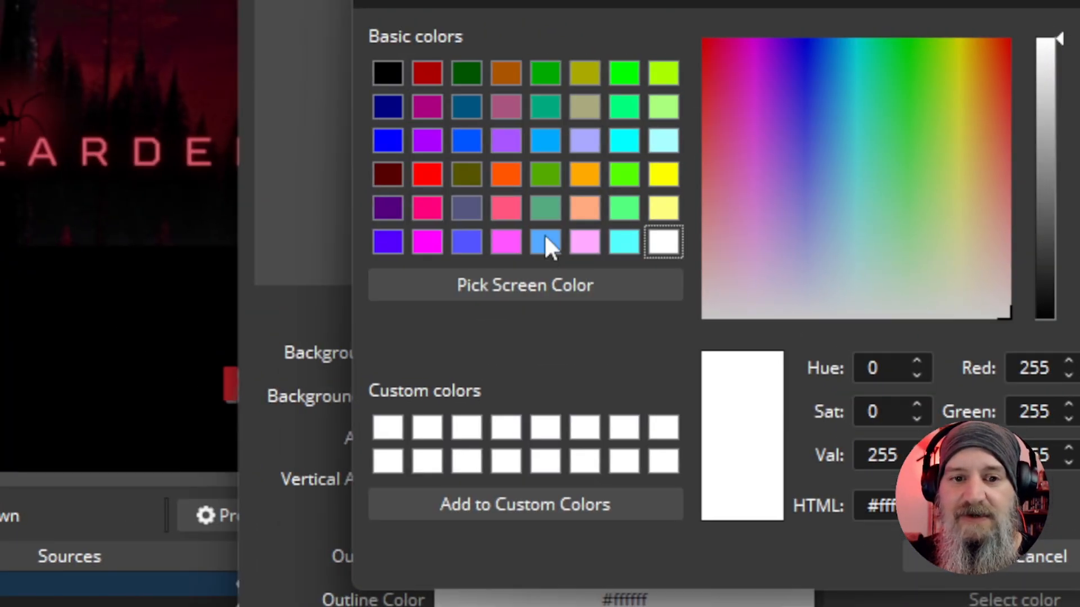
{"action": "left_click", "coordinate": [125, 0]}
{"action": "left_click", "coordinate": [930, 563]}
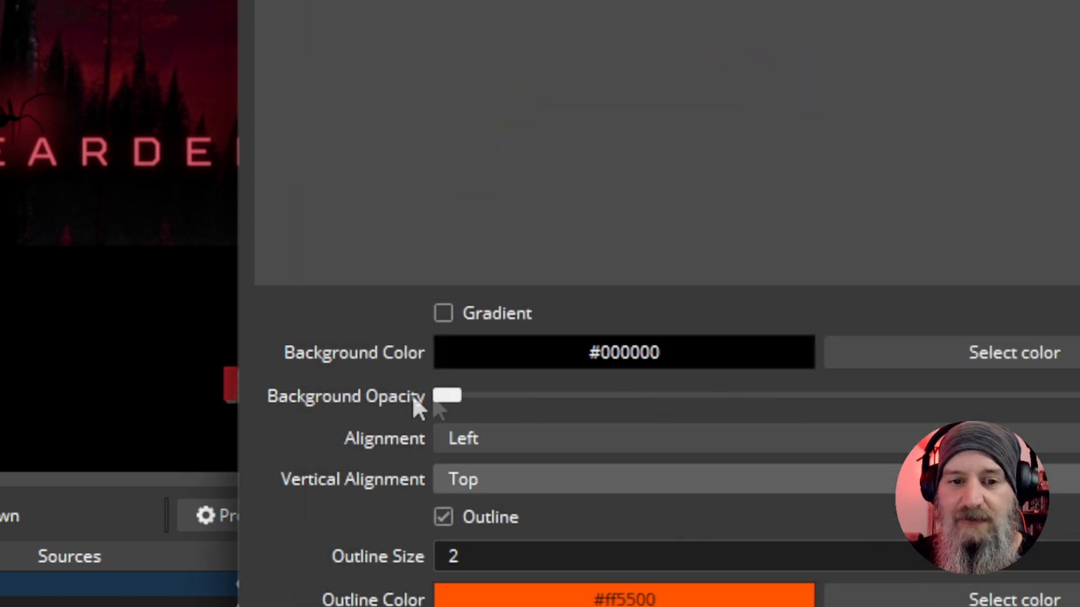
Enter 00:00 as the Countdown source's placeholder text and accept its properties
{"action": "scroll", "coordinate": [405, 406], "scroll_direction": "up", "scroll_amount": 5}
{"action": "left_click", "coordinate": [553, 430]}
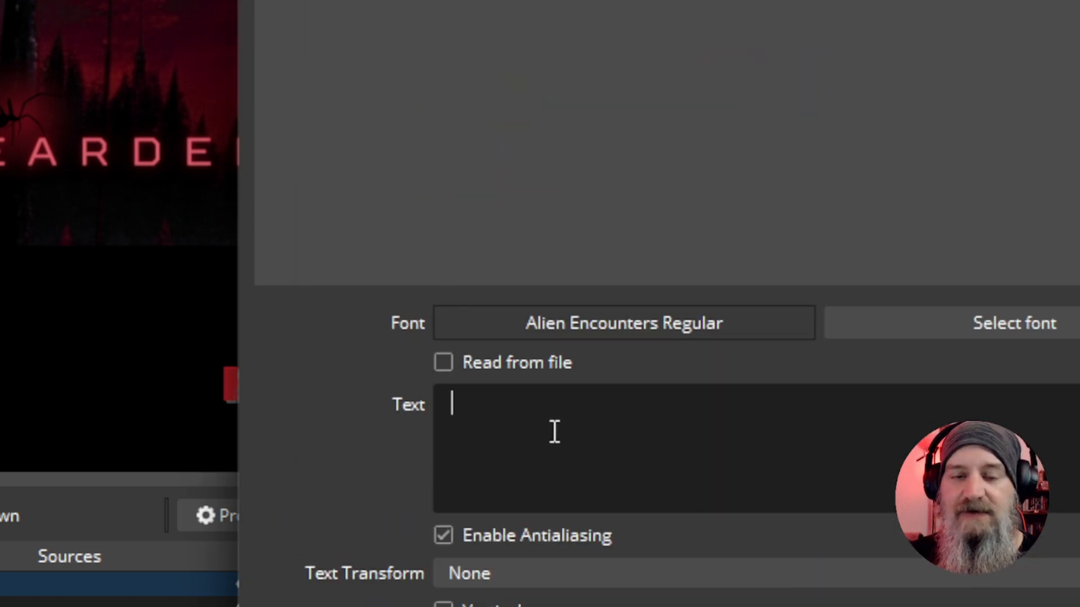
{"action": "type", "text": "00:00"}
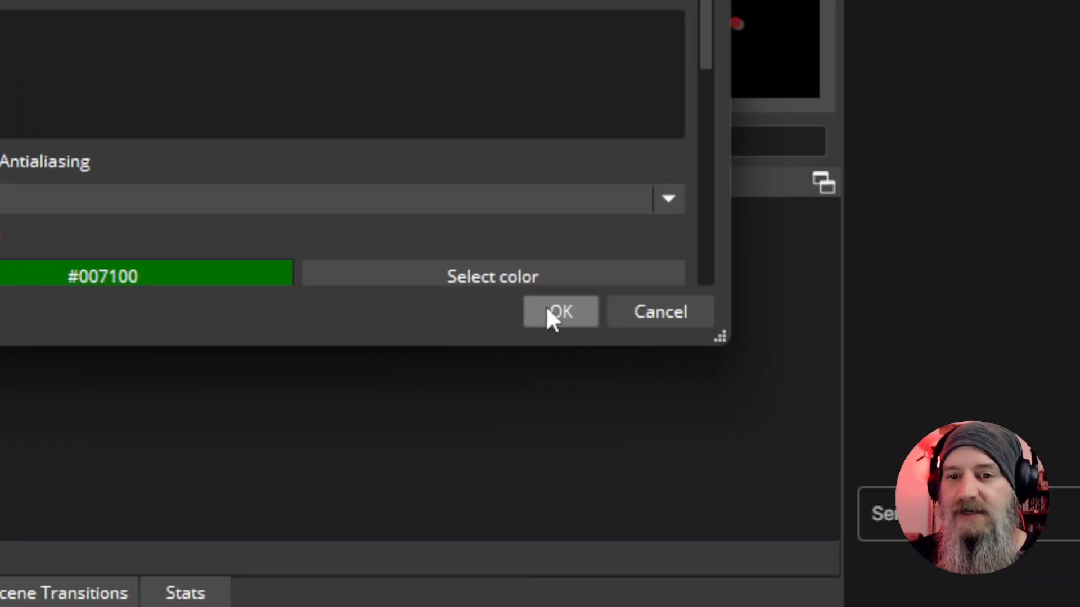
{"action": "left_click", "coordinate": [545, 308]}
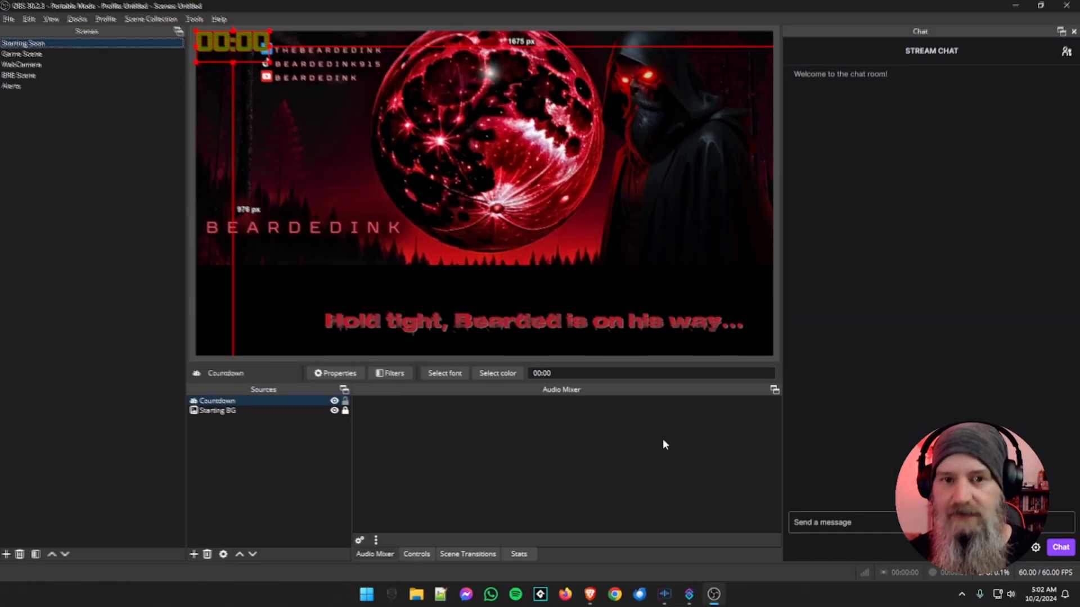
Enlarge the Countdown text and center it above the "Hold tight" message, about 730 px from either side, and lock the source
{"action": "left_click_drag", "start_coordinate": [239, 51], "coordinate": [518, 288]}
{"action": "left_click", "coordinate": [566, 315]}
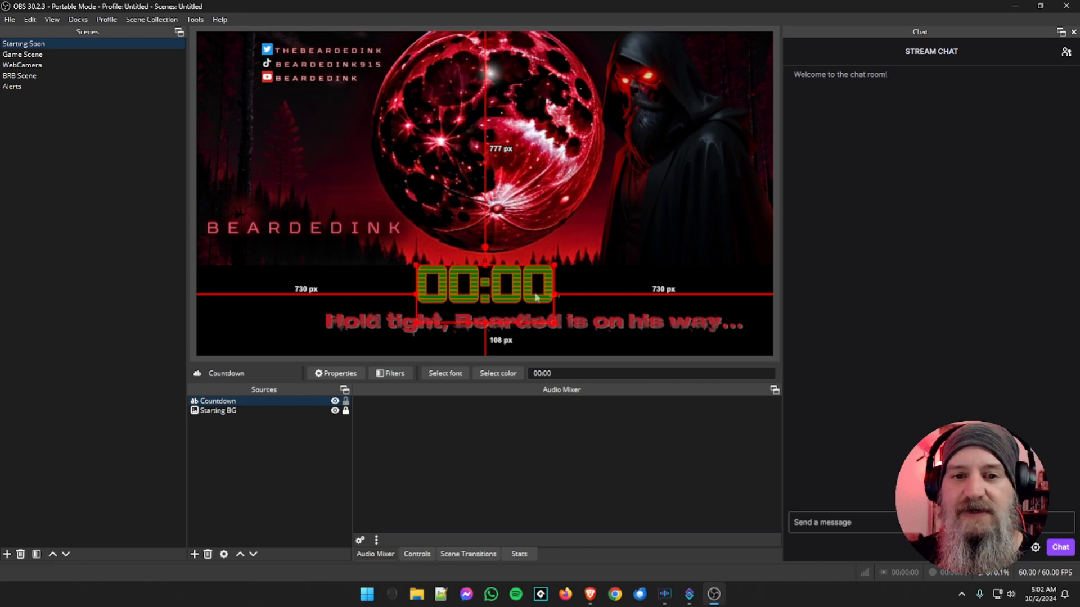
{"action": "left_click", "coordinate": [606, 285]}
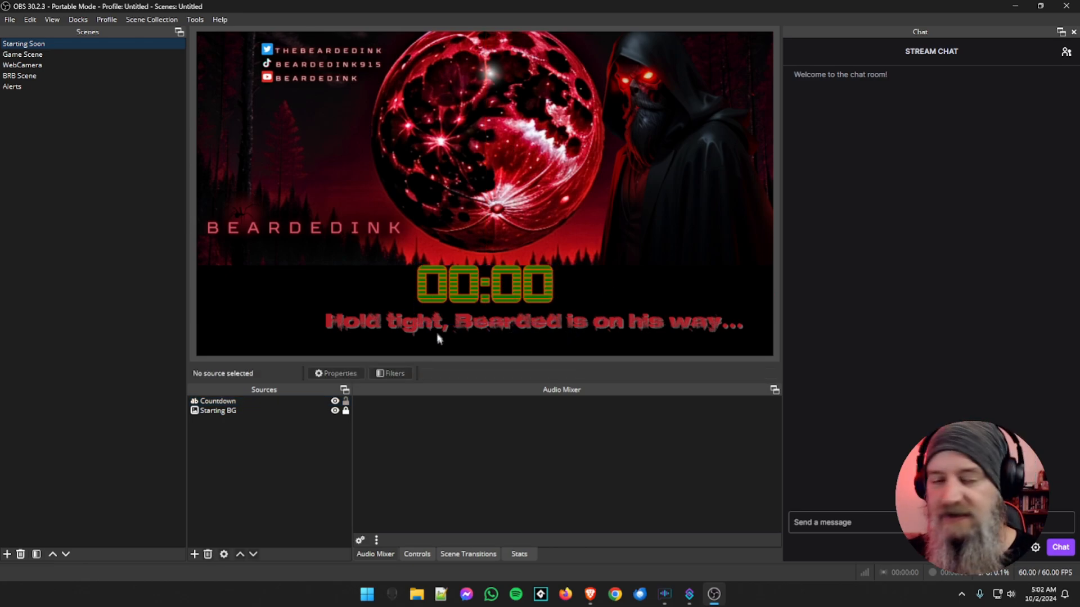
{"action": "left_click", "coordinate": [345, 401]}
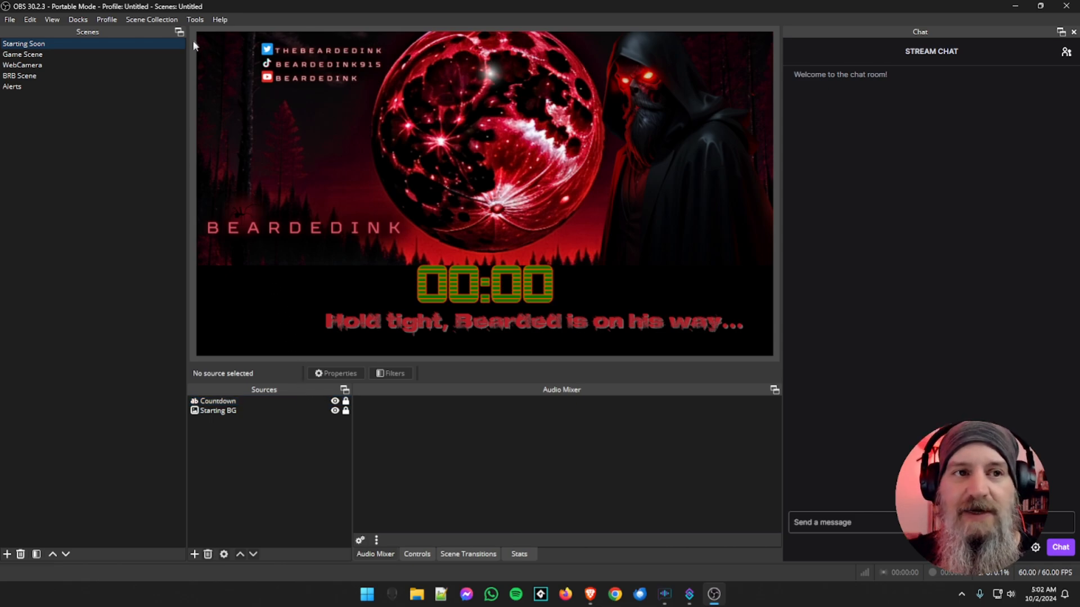
Load the advanced-timer.lua script from the Desktop folder into the loaded scripts
{"action": "left_click", "coordinate": [194, 20]}
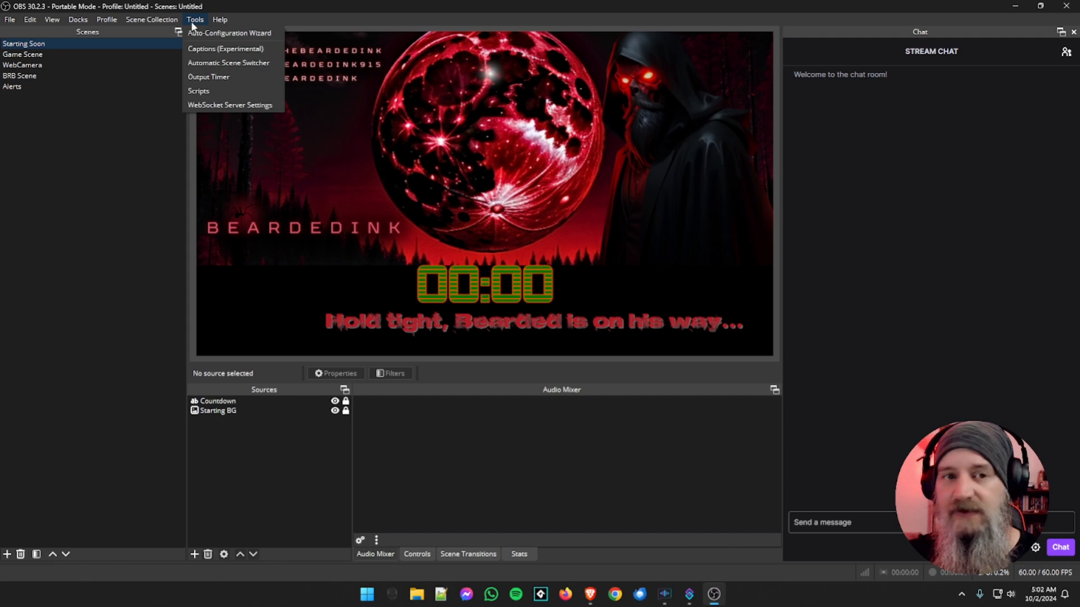
{"action": "left_click", "coordinate": [206, 90]}
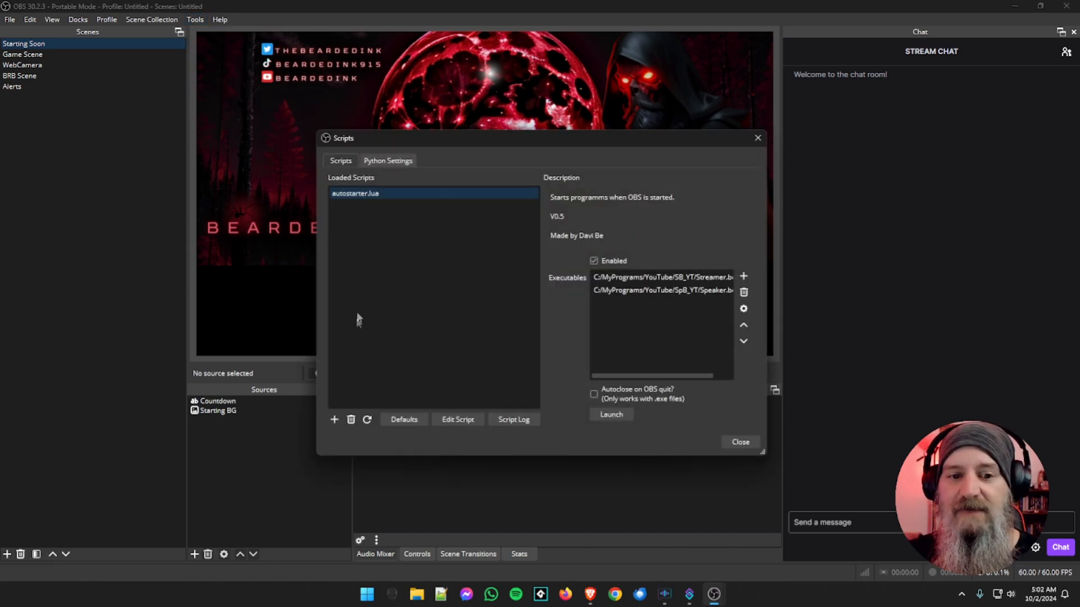
{"action": "left_click", "coordinate": [333, 419]}
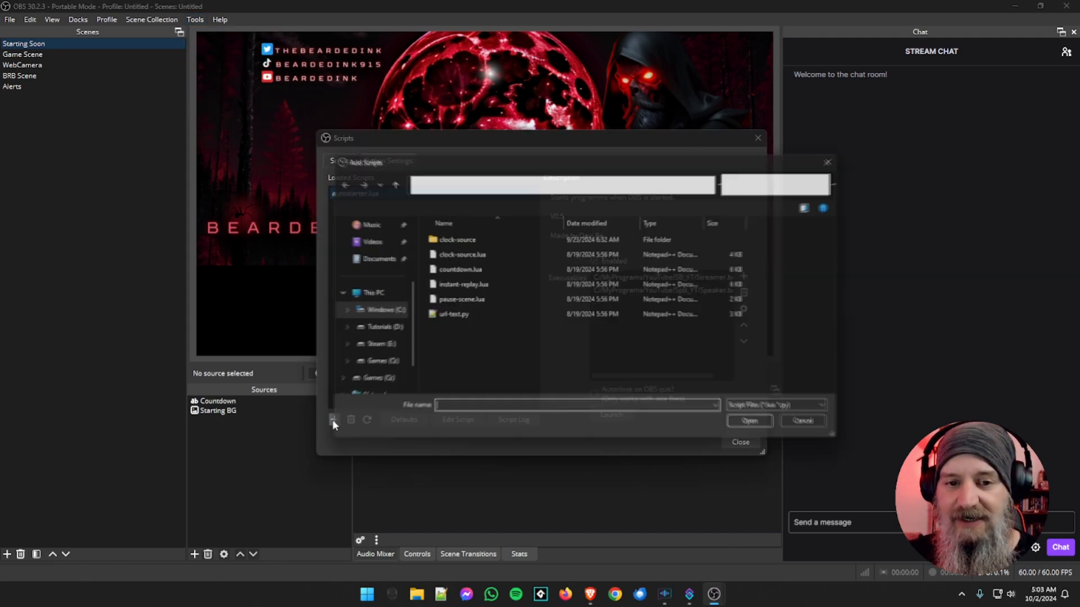
{"action": "left_click", "coordinate": [367, 281]}
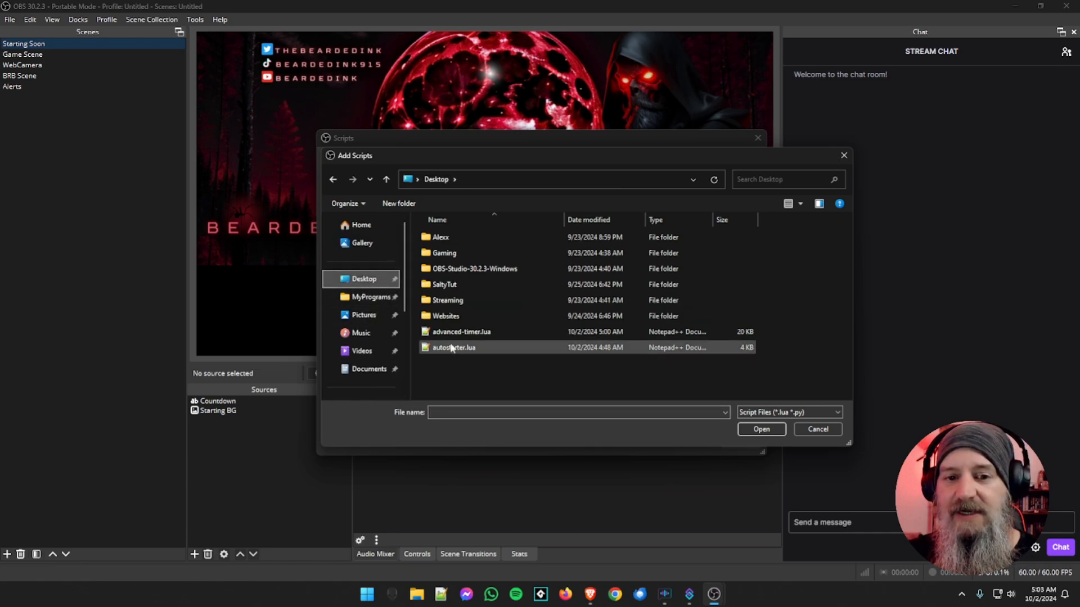
{"action": "left_click", "coordinate": [463, 333]}
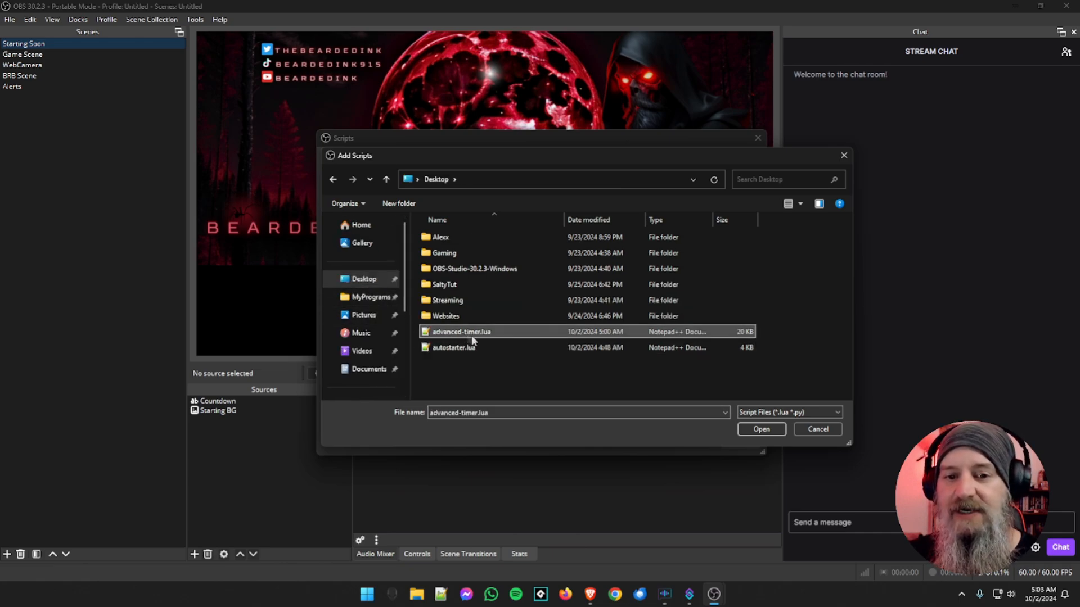
{"action": "left_click", "coordinate": [754, 430]}
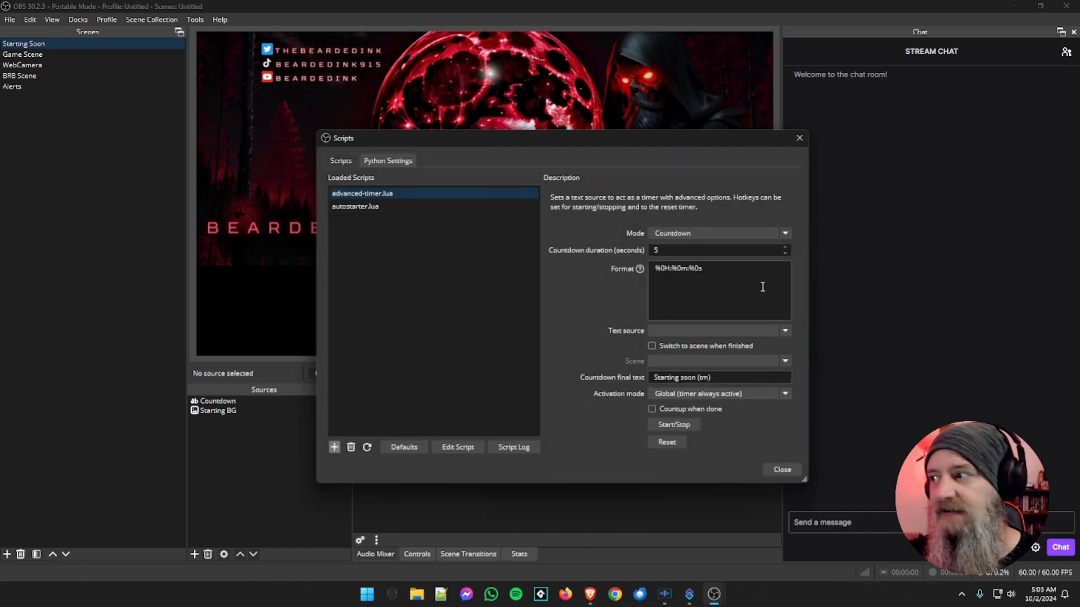
Keep the Advanced Timer's mode on Countdown and set its countdown duration to 305 seconds
{"action": "left_click_drag", "start_coordinate": [624, 140], "coordinate": [556, 102]}
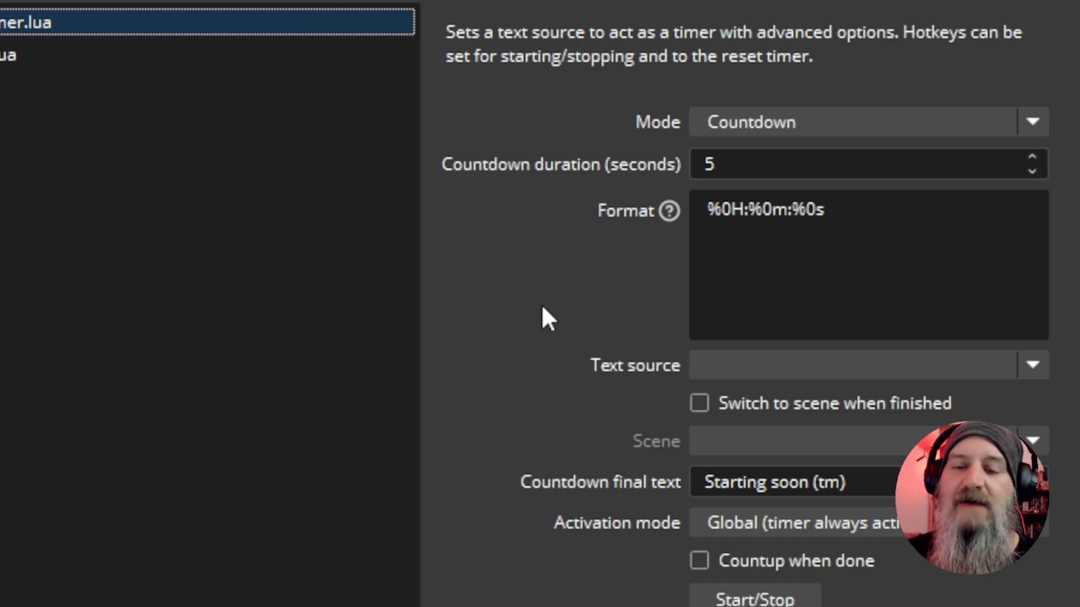
{"action": "left_click", "coordinate": [1031, 122]}
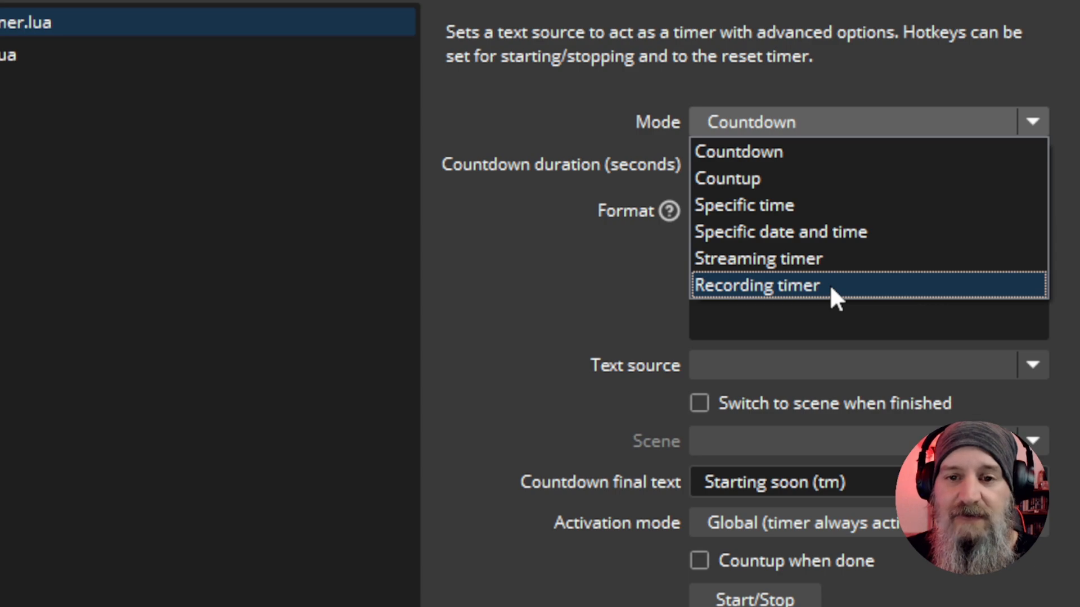
{"action": "left_click", "coordinate": [793, 150]}
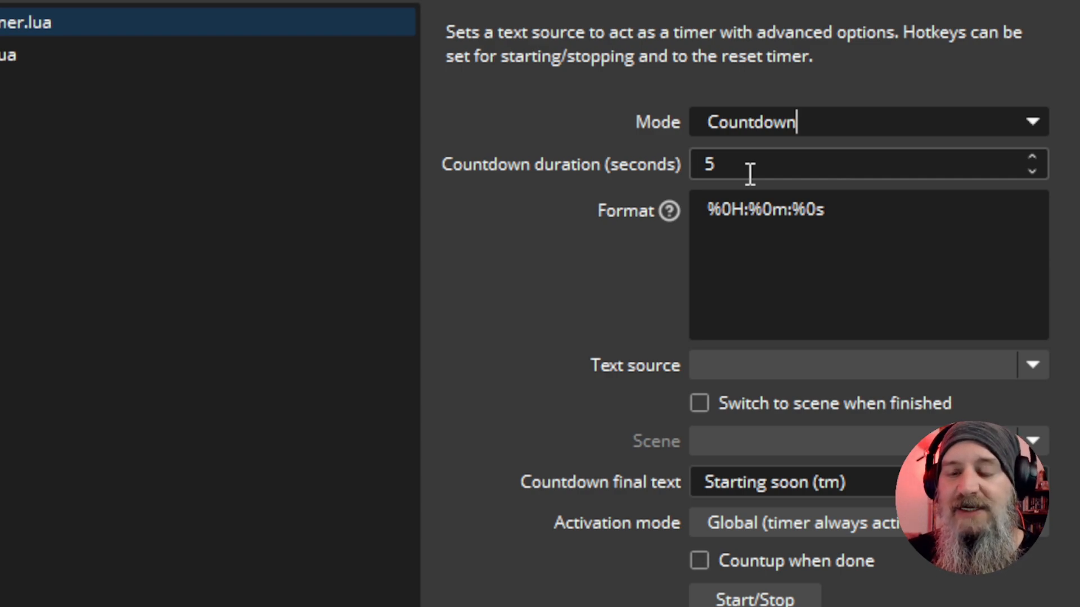
{"action": "left_click_drag", "start_coordinate": [730, 169], "coordinate": [692, 168]}
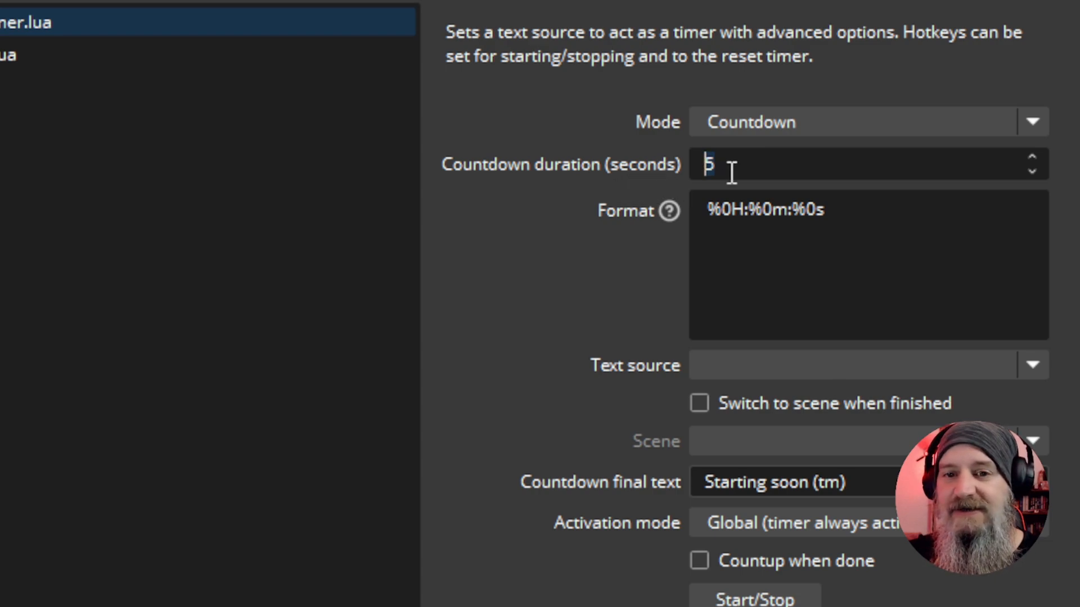
{"action": "type", "text": "305"}
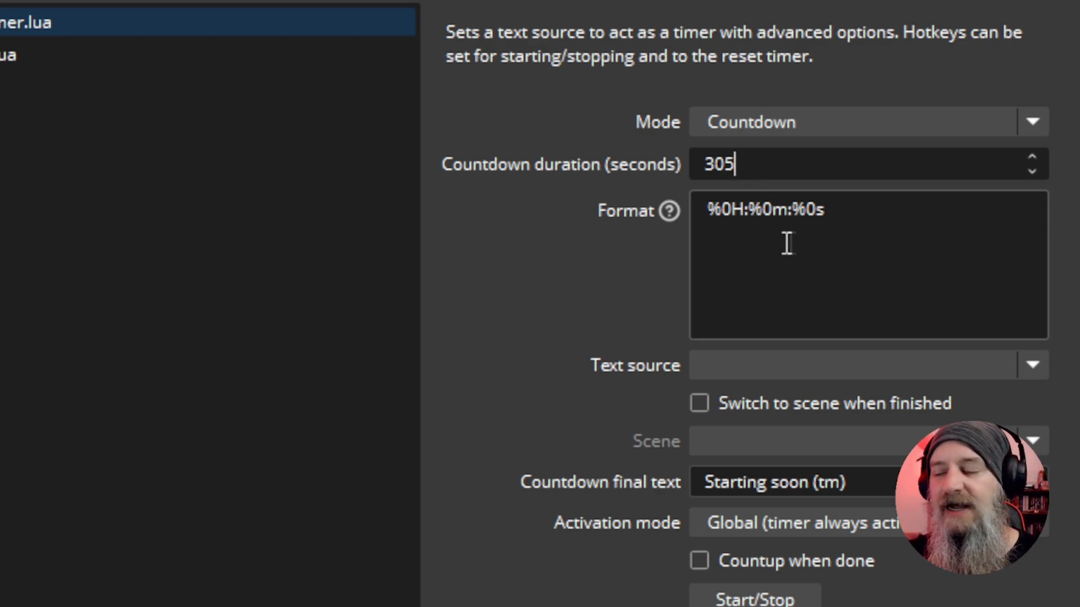
Remove the hours part from the timer format so it reads %0m:%0s
{"action": "mouse_move", "coordinate": [775, 242]}
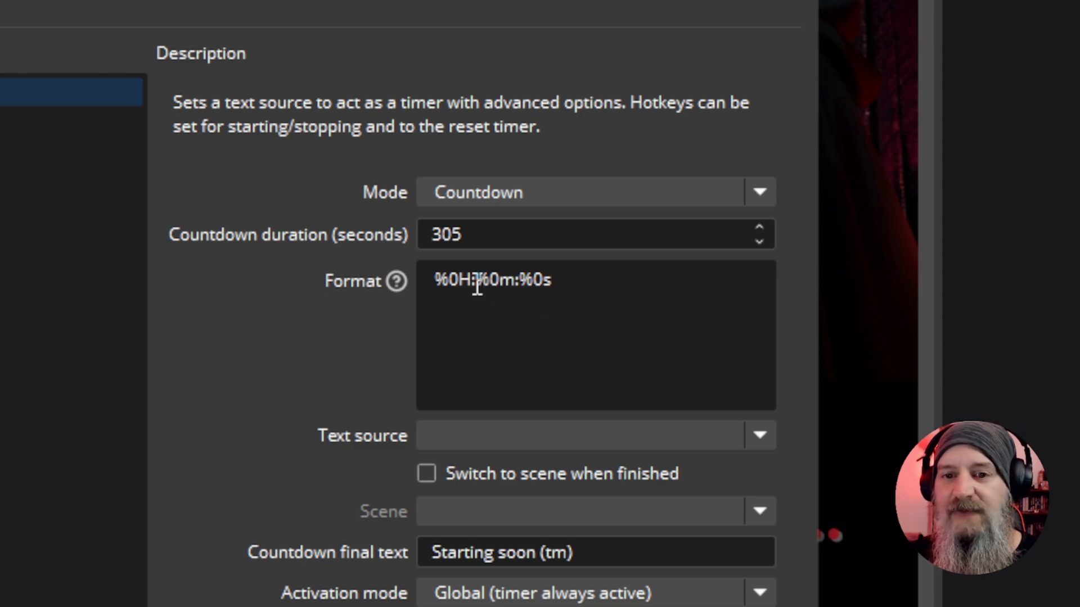
{"action": "left_click_drag", "start_coordinate": [477, 281], "coordinate": [427, 286]}
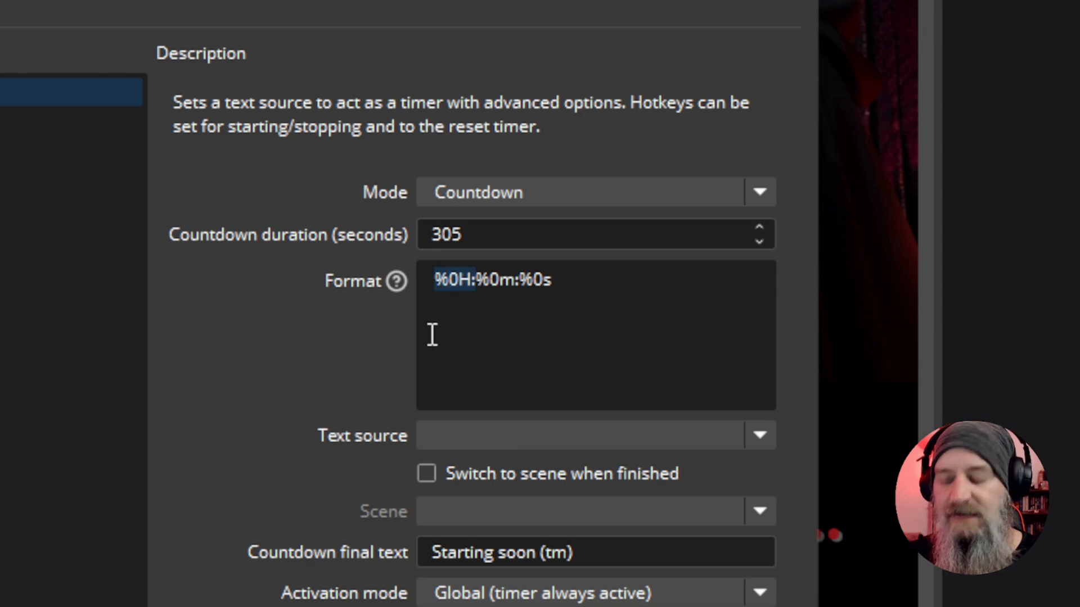
{"action": "key", "text": "BackSpace"}
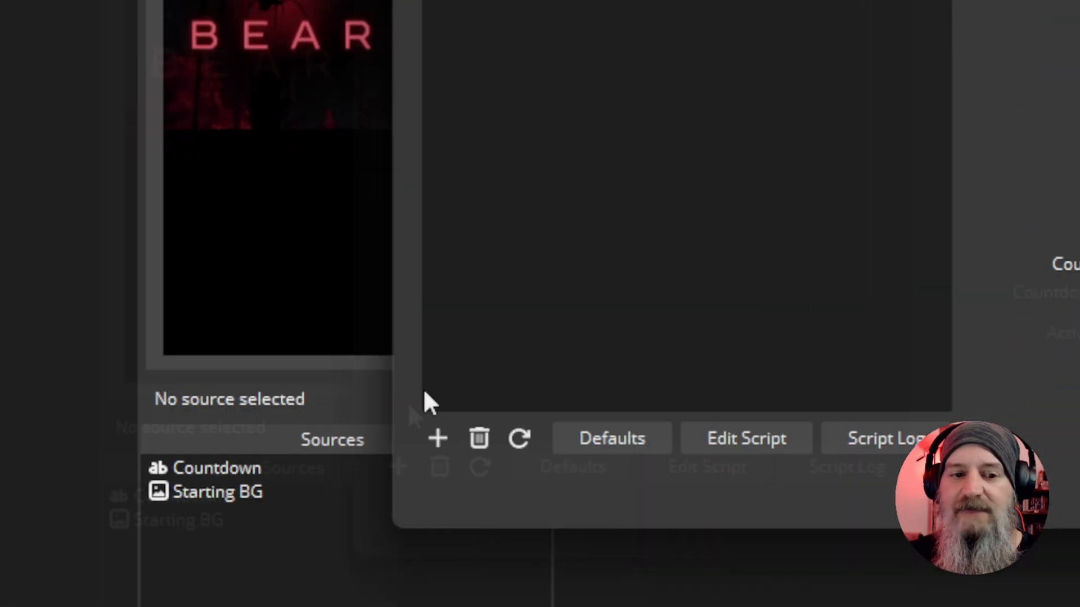
{"action": "left_click", "coordinate": [506, 306]}
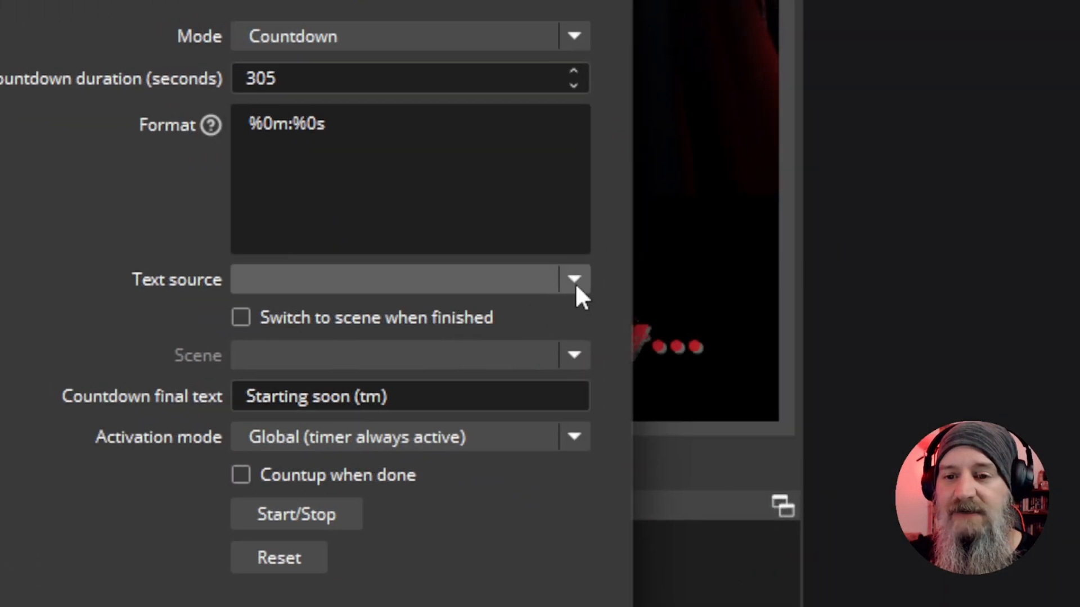
Assign Countdown as the timer's text source
{"action": "left_click", "coordinate": [574, 281]}
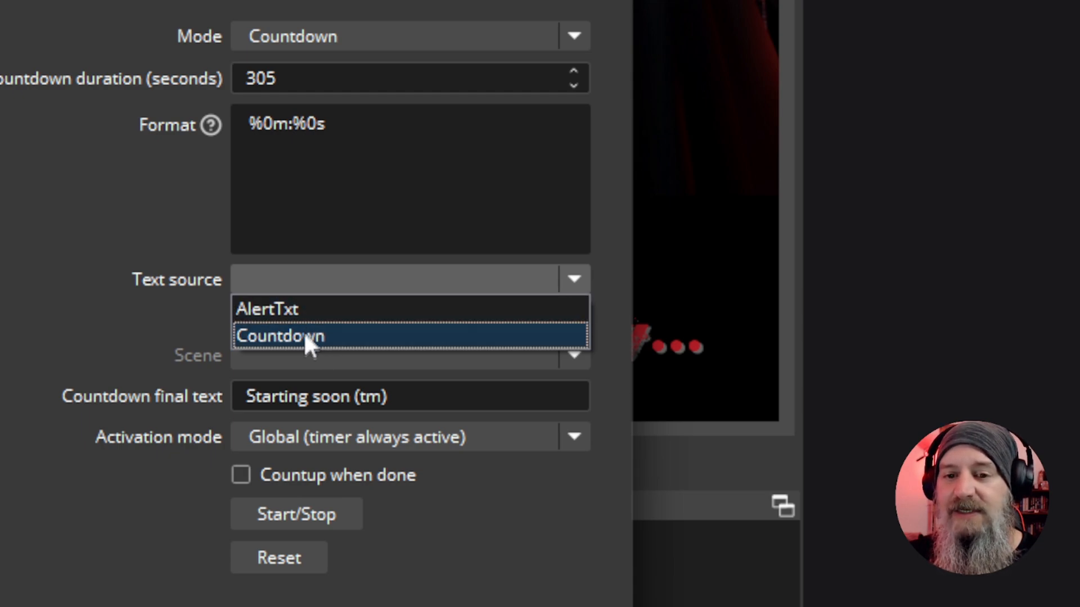
{"action": "left_click", "coordinate": [303, 285]}
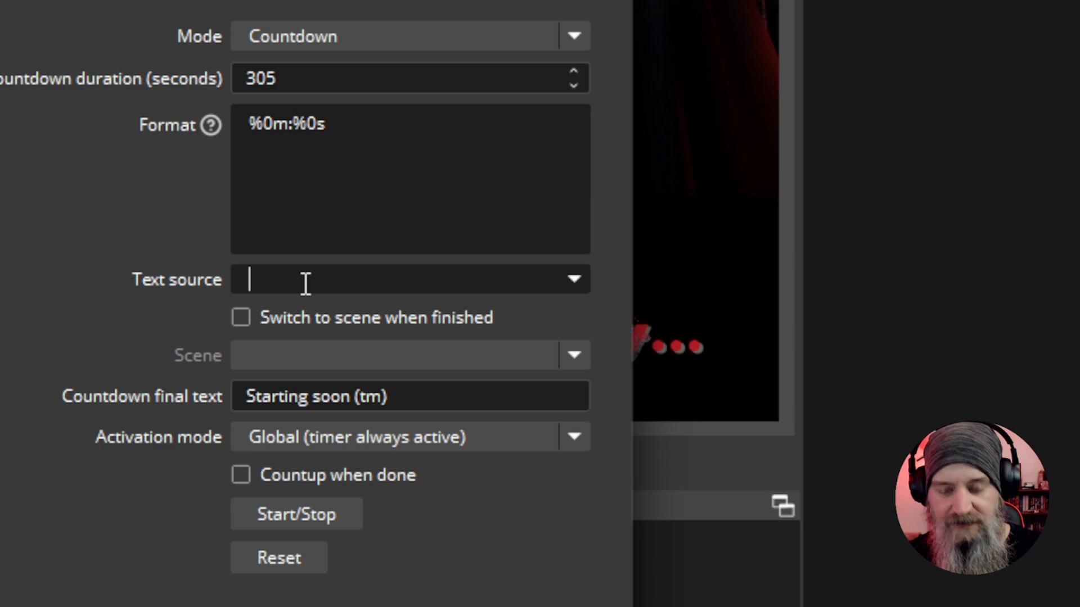
{"action": "type", "text": "Countdown"}
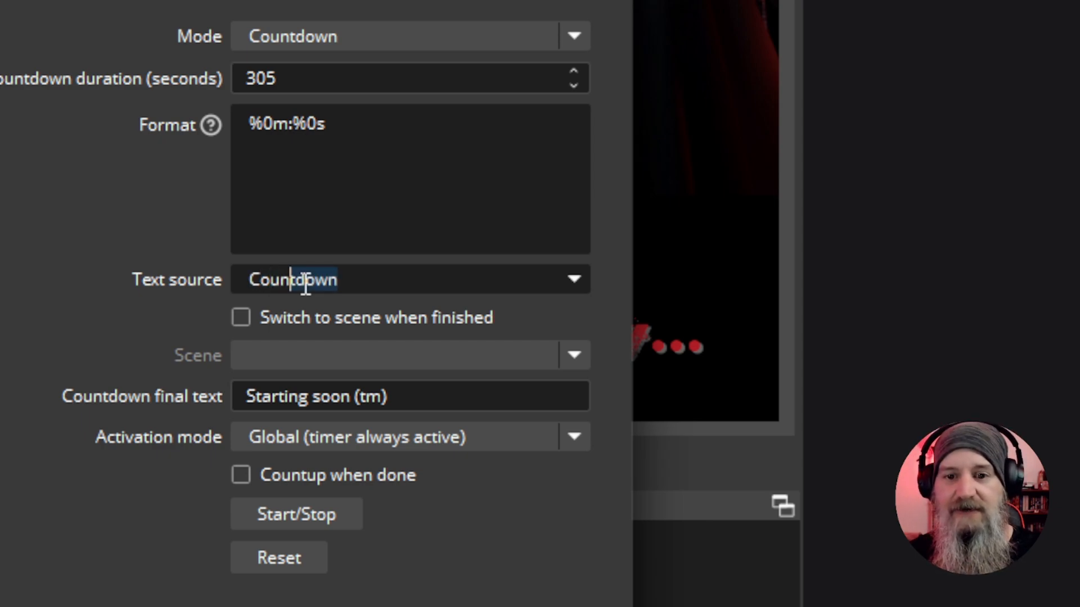
{"action": "left_click", "coordinate": [377, 279]}
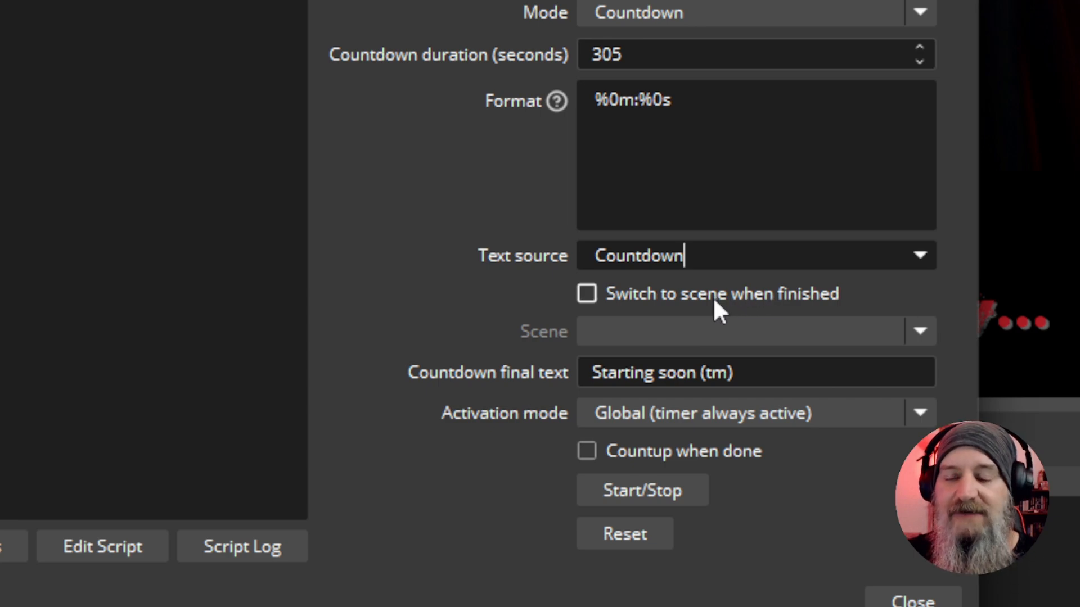
{"action": "left_click", "coordinate": [589, 302]}
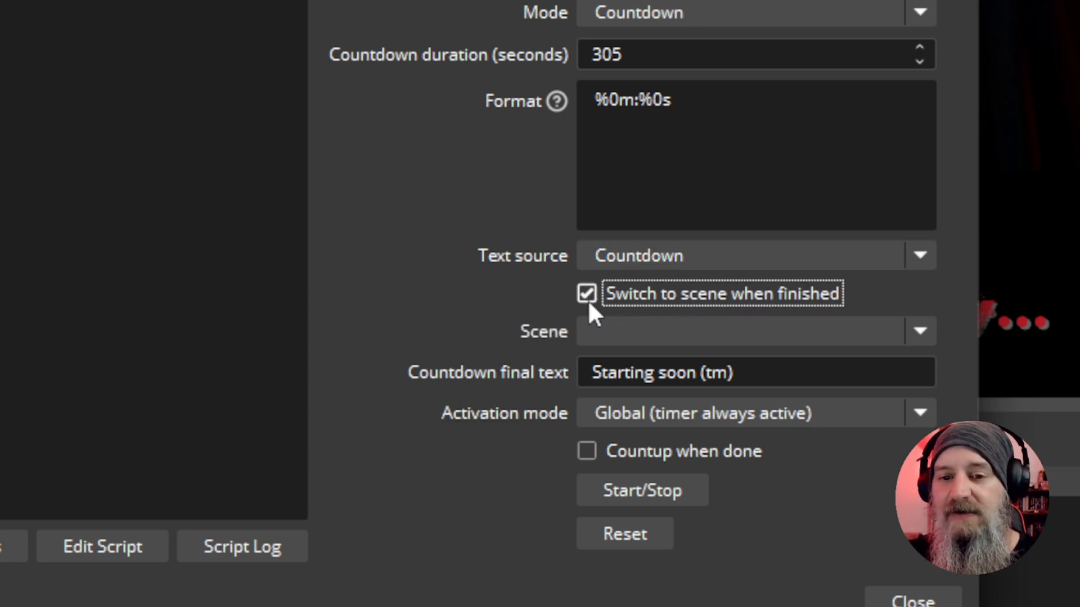
{"action": "left_click", "coordinate": [916, 332]}
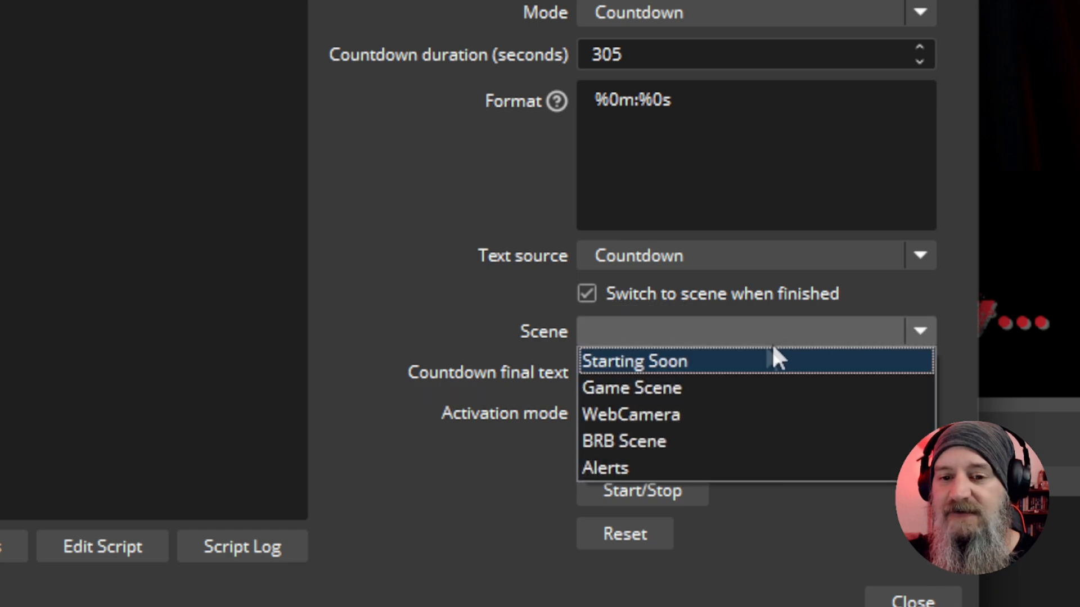
{"action": "left_click", "coordinate": [669, 363]}
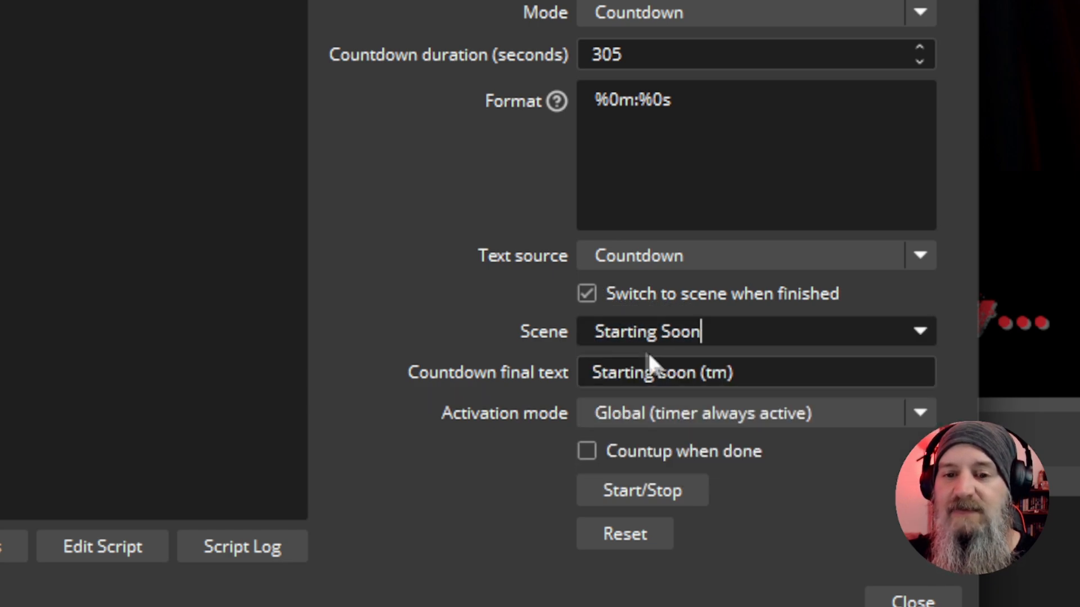
{"action": "left_click", "coordinate": [586, 292]}
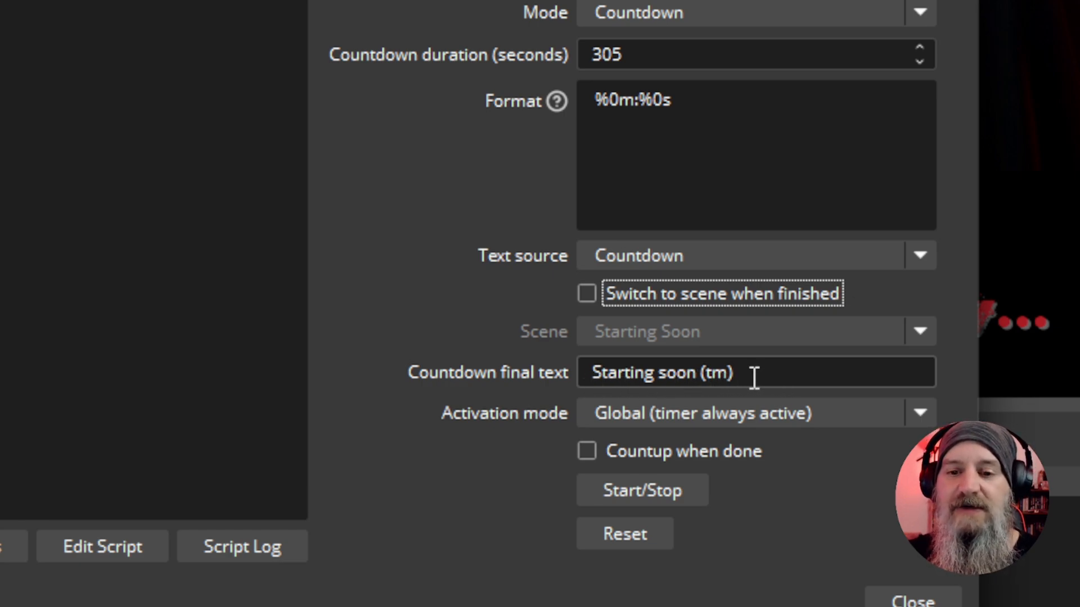
Set the countdown final text to 00:00 and the activation mode to Start timer on activation, closing the script settings
{"action": "key", "text": "Tab"}
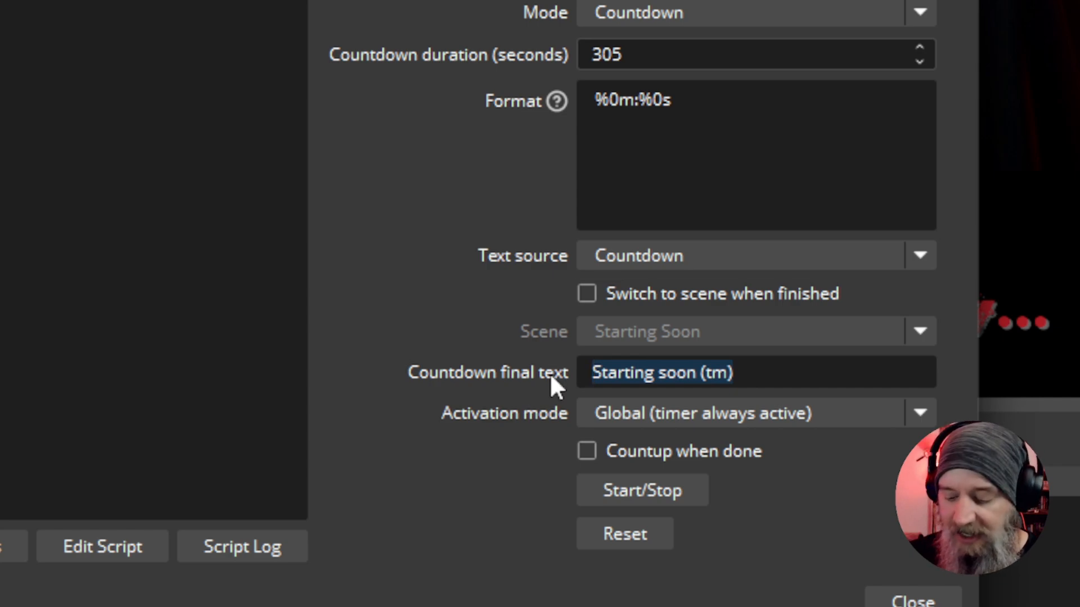
{"action": "type", "text": "00:00"}
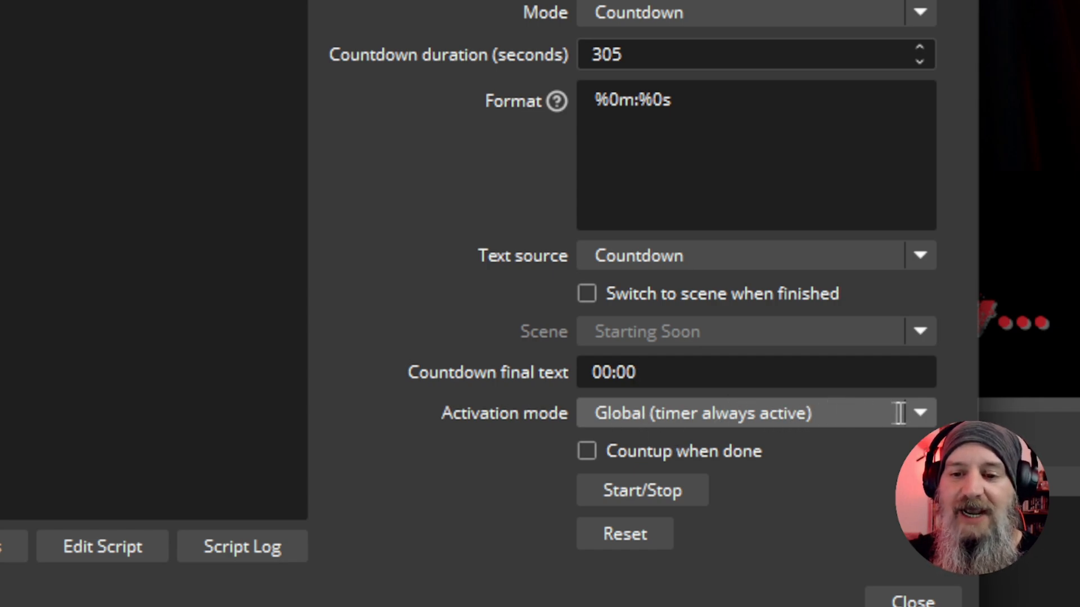
{"action": "left_click", "coordinate": [915, 412]}
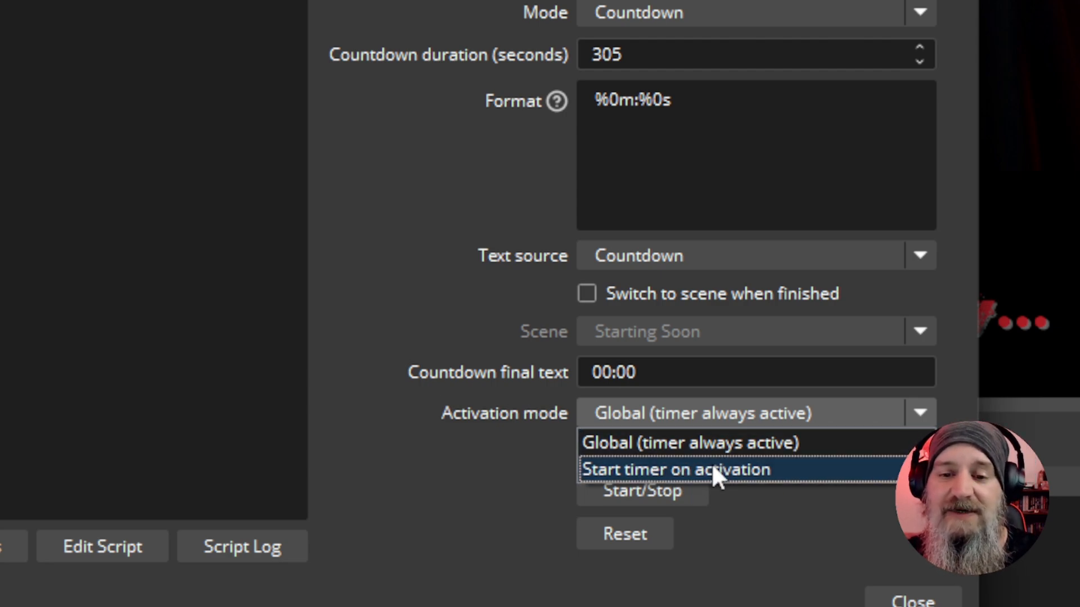
{"action": "left_click", "coordinate": [714, 478]}
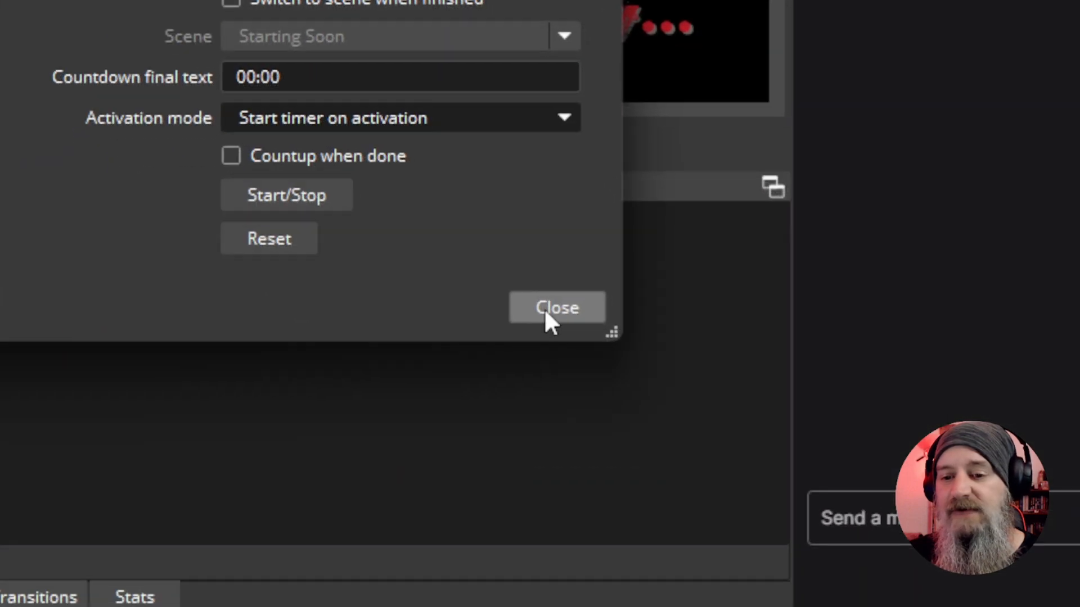
{"action": "left_click", "coordinate": [899, 604]}
{"action": "left_click", "coordinate": [542, 309]}
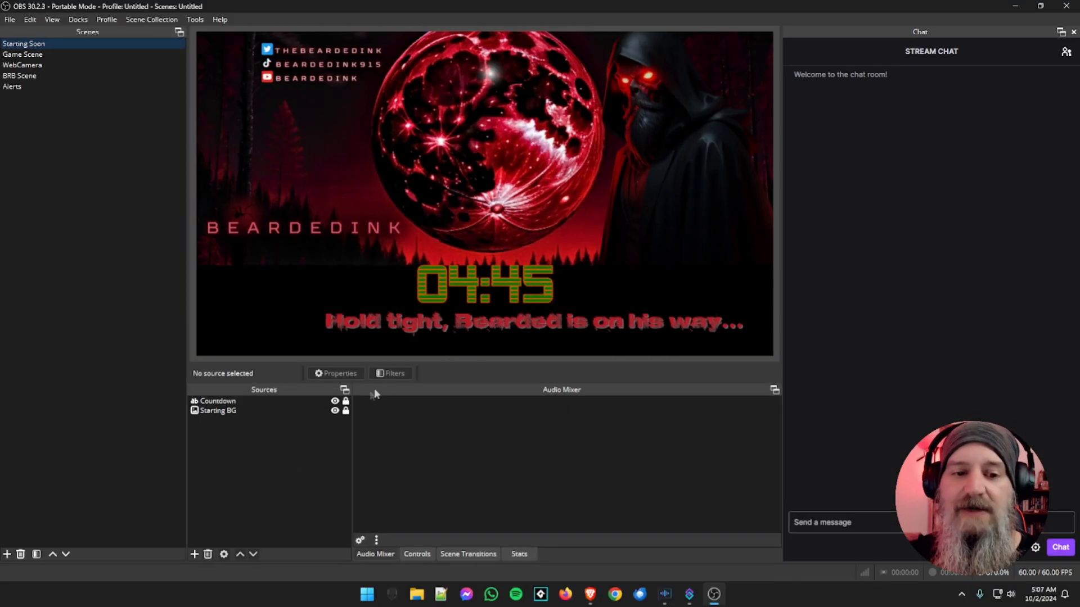
Test the timer's restart by hiding and showing the Countdown source and by switching to Game Scene and back to Starting Soon
{"action": "left_click", "coordinate": [334, 400]}
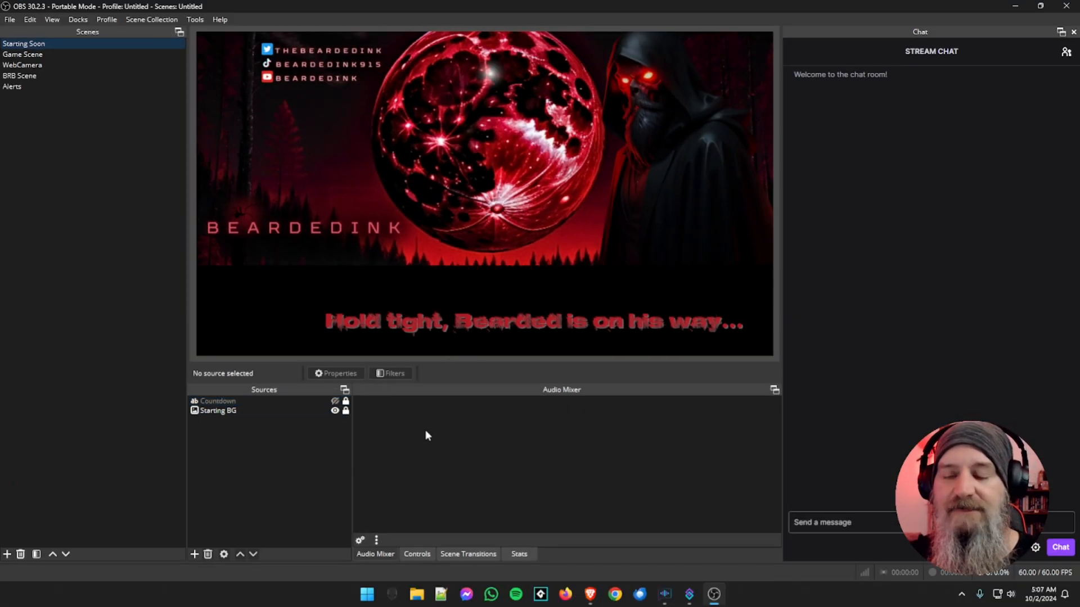
{"action": "left_click", "coordinate": [335, 401]}
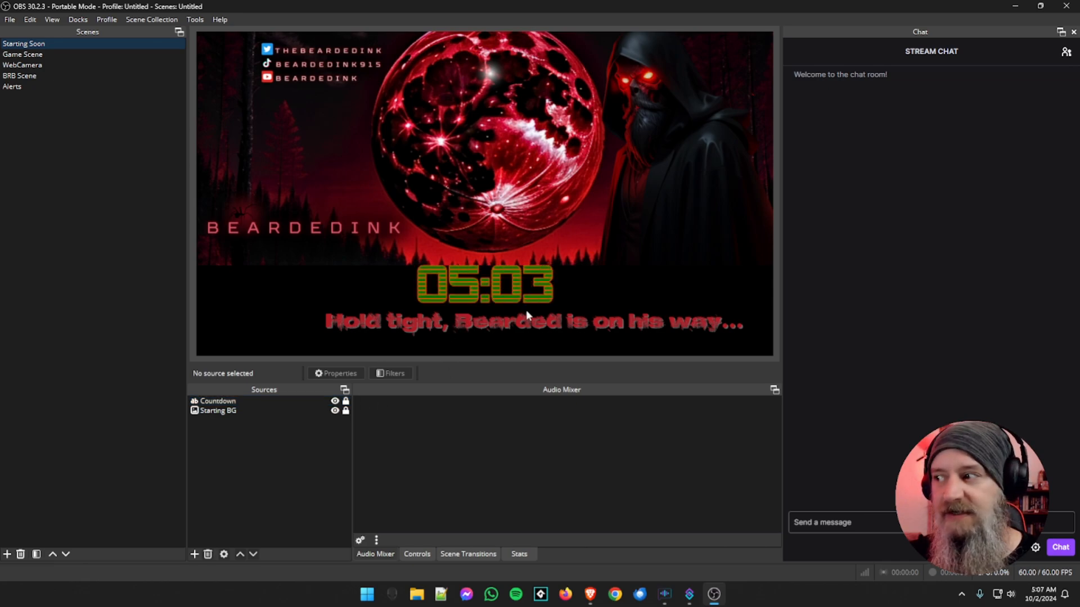
{"action": "left_click", "coordinate": [31, 54]}
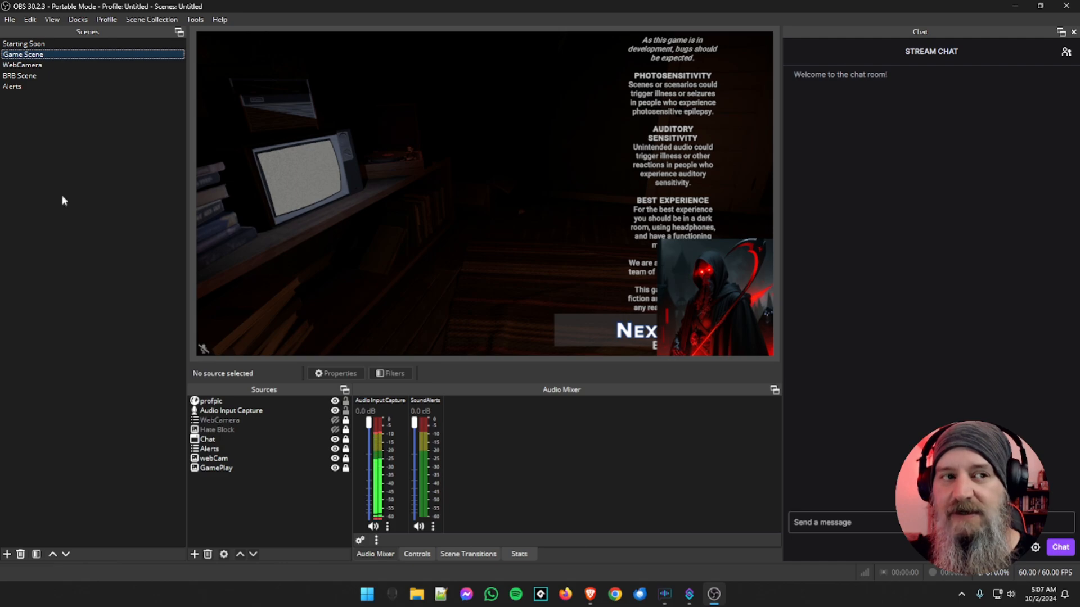
{"action": "left_click", "coordinate": [43, 45]}
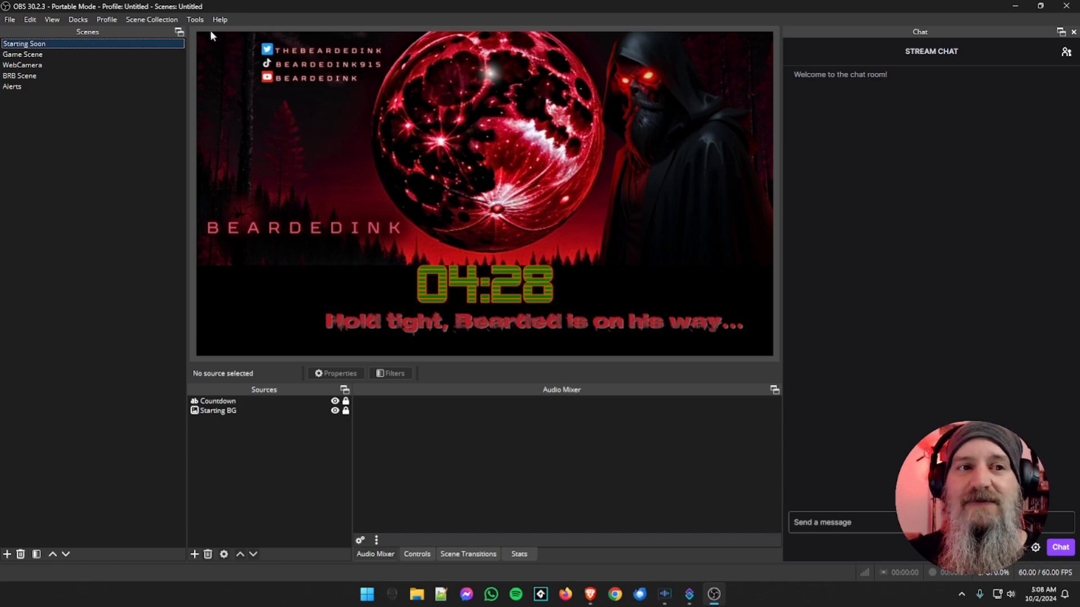
Review the Advanced Timer's settings in the loaded scripts and close them
{"action": "left_click", "coordinate": [195, 19]}
{"action": "left_click", "coordinate": [207, 91]}
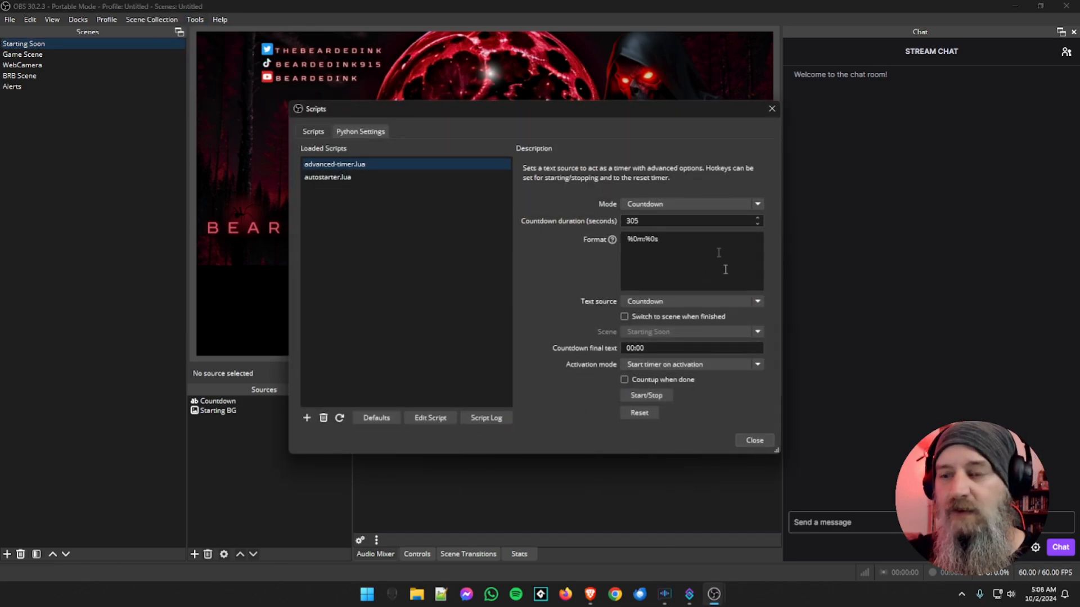
{"action": "left_click", "coordinate": [753, 440]}
Minimize OBS to reach the desktop and select the advanced-timer.lua file
{"action": "left_click", "coordinate": [1013, 8]}
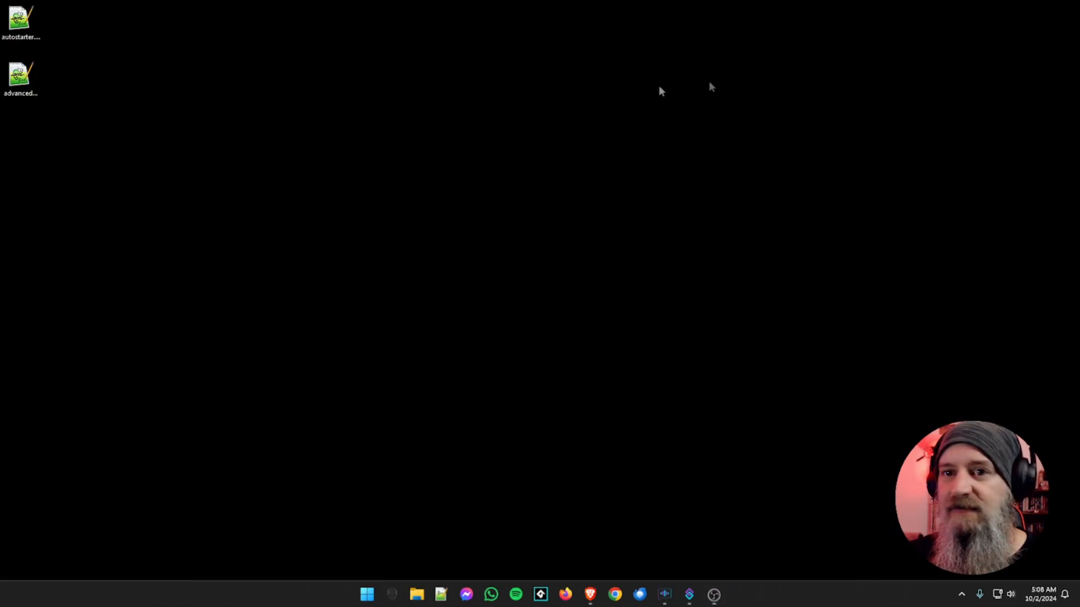
{"action": "left_click", "coordinate": [25, 90]}
{"action": "key", "text": "F2"}
{"action": "left_click", "coordinate": [57, 105]}
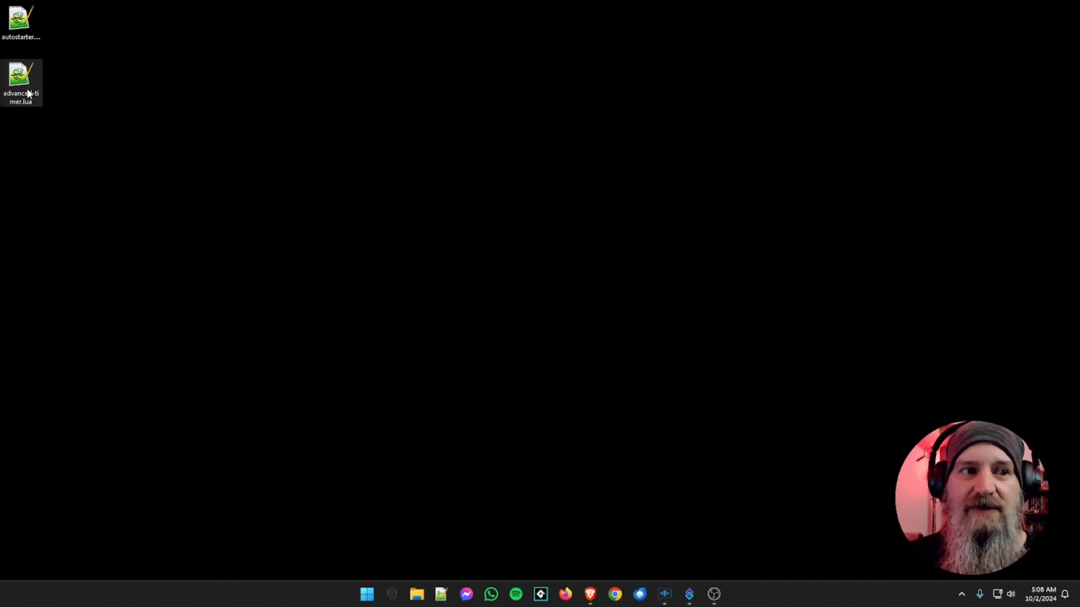
Copy advanced-timer.lua on the desktop and rename the original file to advanced-timerChannelPoint.lua
{"action": "right_click", "coordinate": [33, 83]}
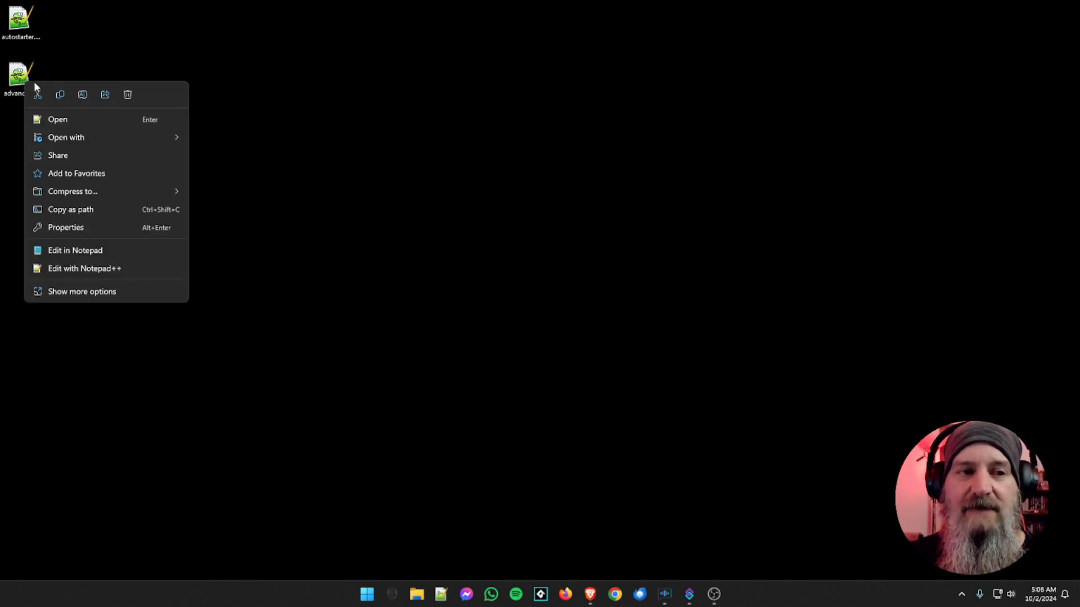
{"action": "left_click", "coordinate": [58, 98]}
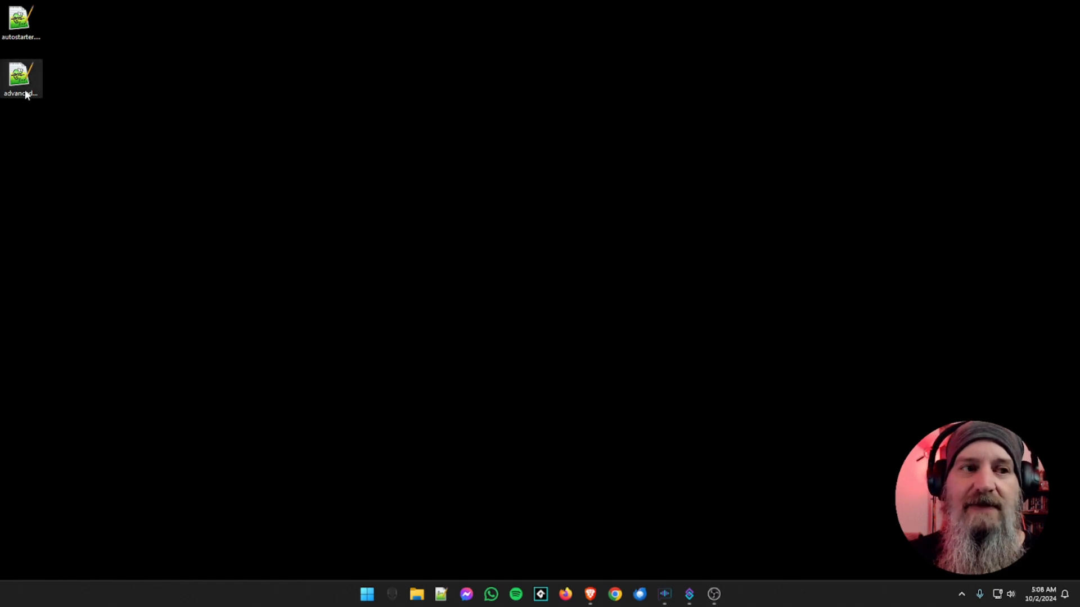
{"action": "right_click", "coordinate": [30, 92]}
{"action": "left_click", "coordinate": [80, 106]}
{"action": "left_click", "coordinate": [28, 103]}
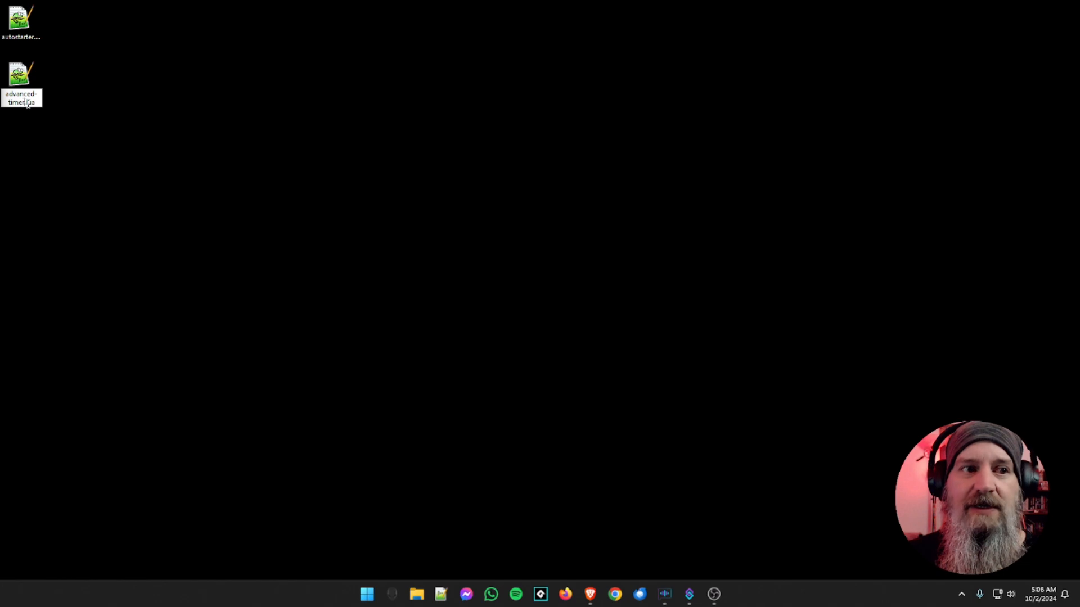
{"action": "type", "text": "Ch"}
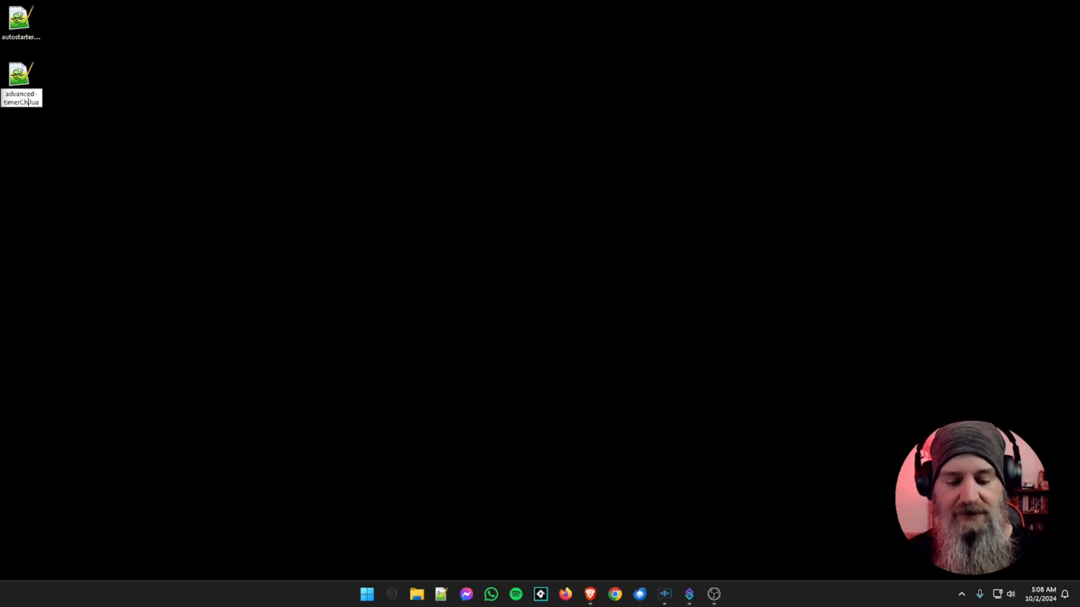
{"action": "type", "text": "annelPoint"}
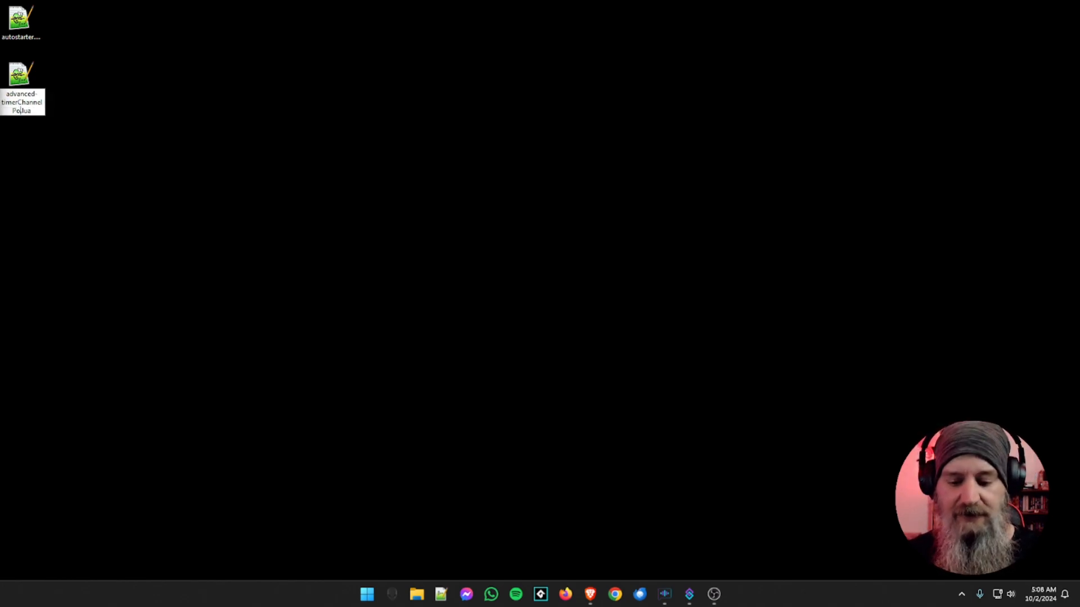
{"action": "key", "text": "Return"}
Paste the copied advanced-timer.lua onto the desktop
{"action": "left_click", "coordinate": [112, 119]}
{"action": "right_click", "coordinate": [112, 118]}
{"action": "left_click", "coordinate": [129, 132]}
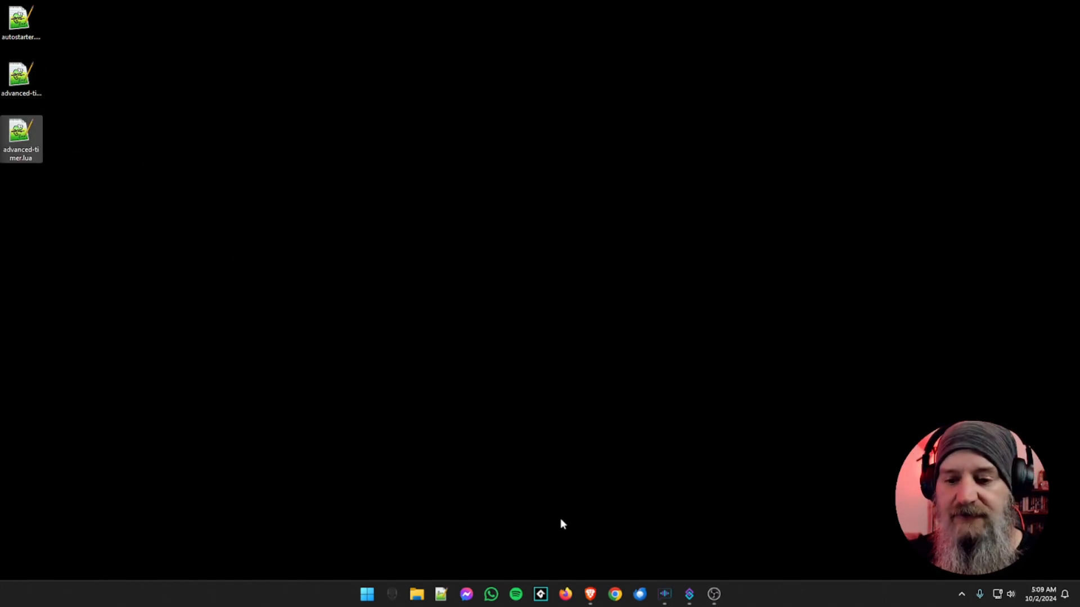
Switch to OBS and load advanced-timerChannelPoint.lua from the desktop as an additional script
{"action": "left_click", "coordinate": [713, 595]}
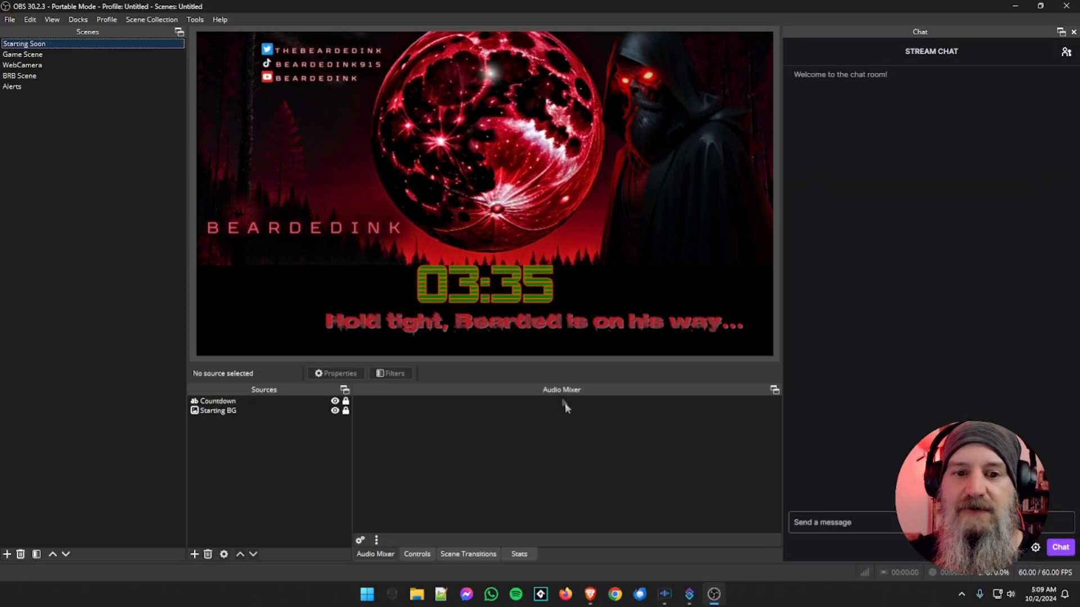
{"action": "left_click", "coordinate": [196, 20]}
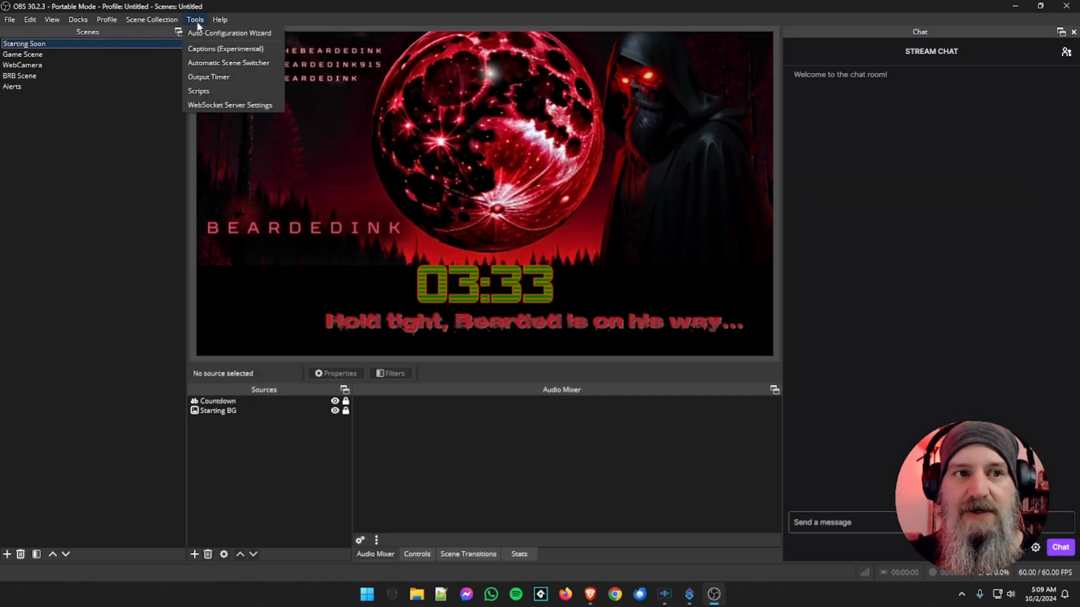
{"action": "left_click", "coordinate": [207, 90]}
{"action": "left_click", "coordinate": [306, 417]}
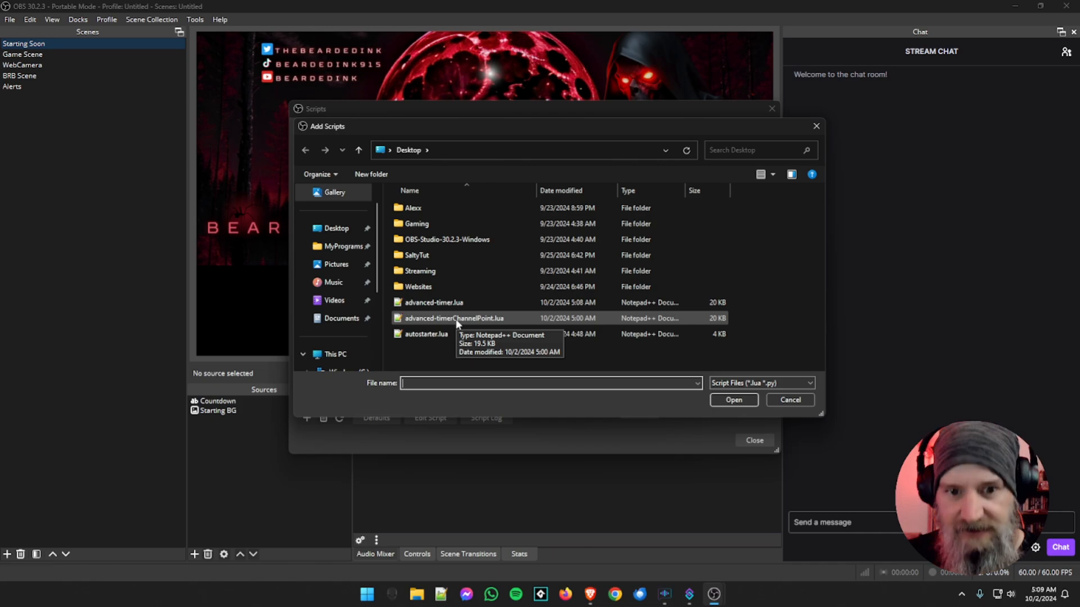
{"action": "left_click", "coordinate": [456, 319]}
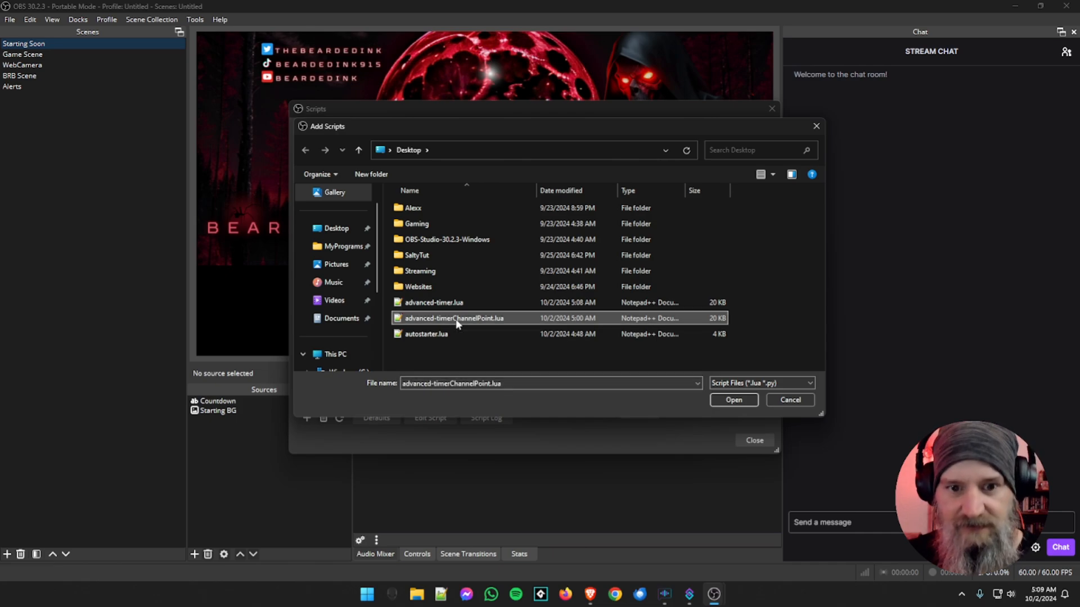
{"action": "left_click", "coordinate": [731, 400]}
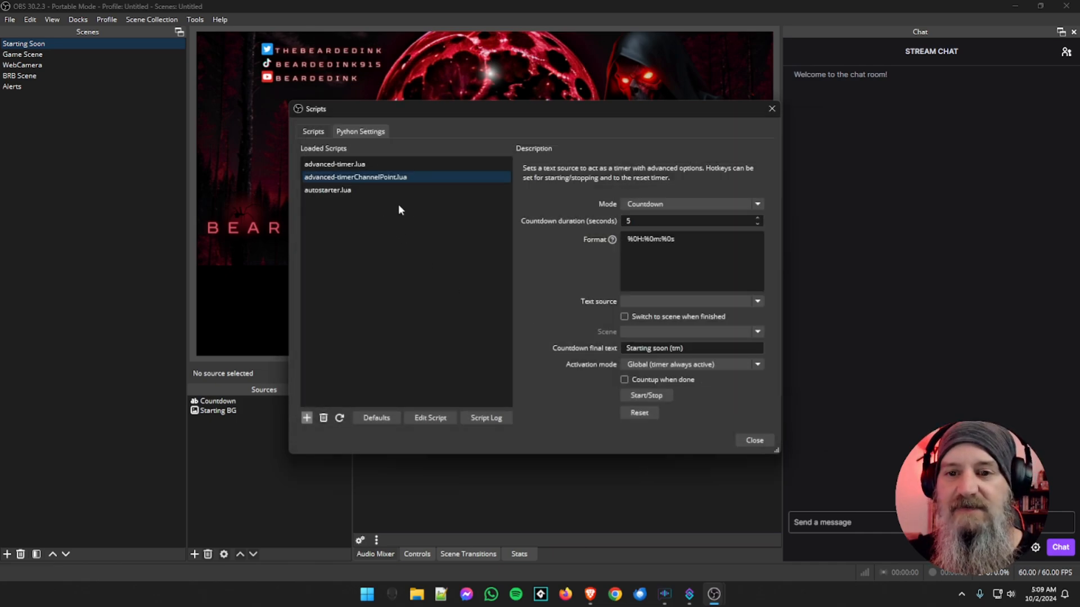
Set the channel point timer's countdown duration to 600 seconds and its format to %0m:%0s
{"action": "left_click_drag", "start_coordinate": [638, 222], "coordinate": [608, 226]}
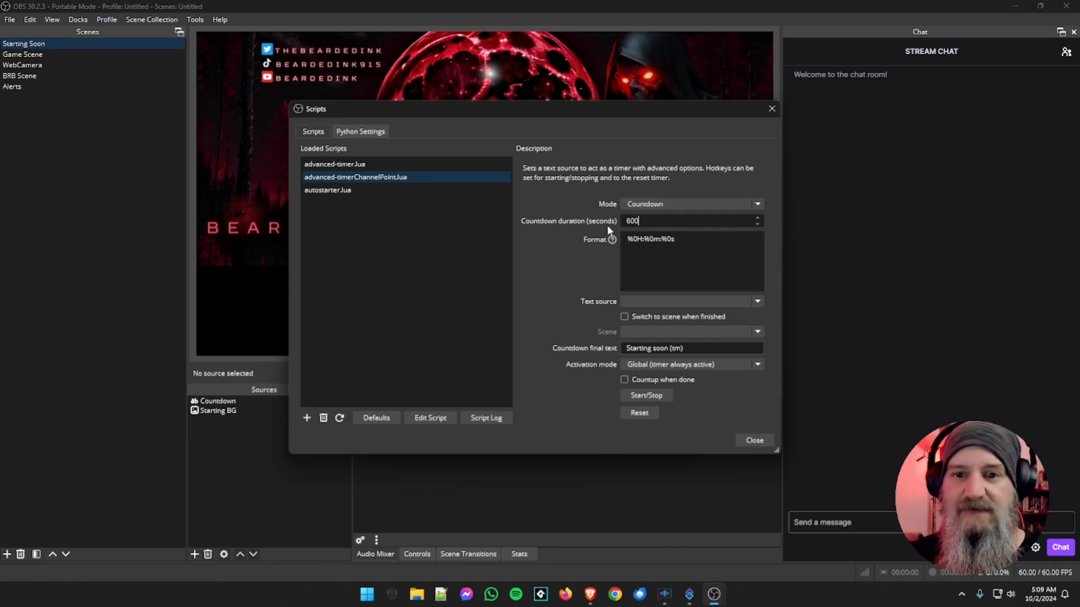
{"action": "left_click_drag", "start_coordinate": [646, 239], "coordinate": [622, 239]}
{"action": "key", "text": "BackSpace"}
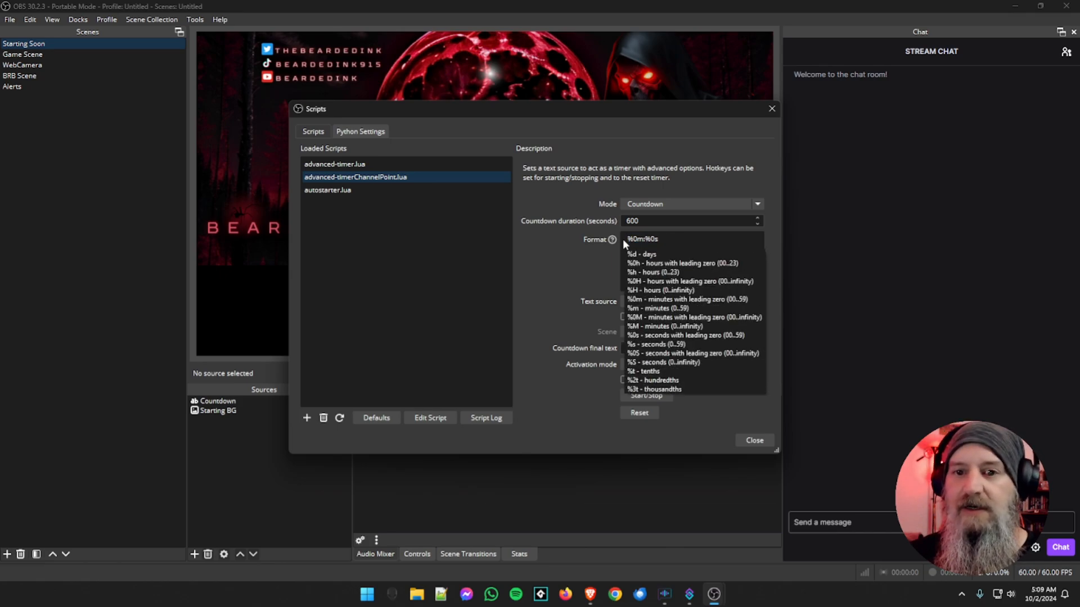
{"action": "left_click", "coordinate": [687, 237]}
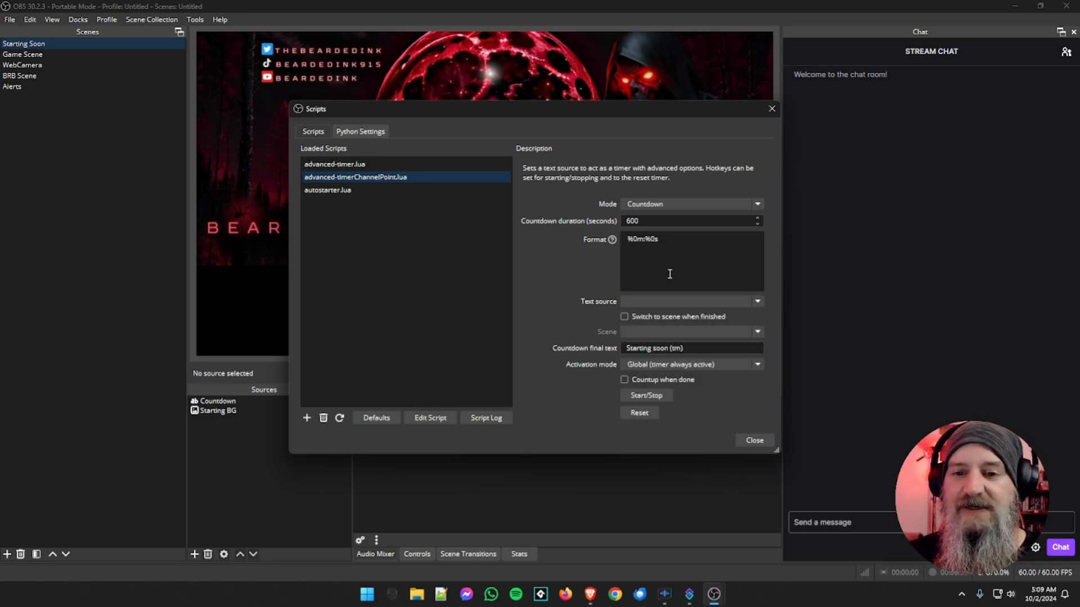
Choose AlertTxt as the text source of the channel point timer
{"action": "left_click", "coordinate": [646, 301]}
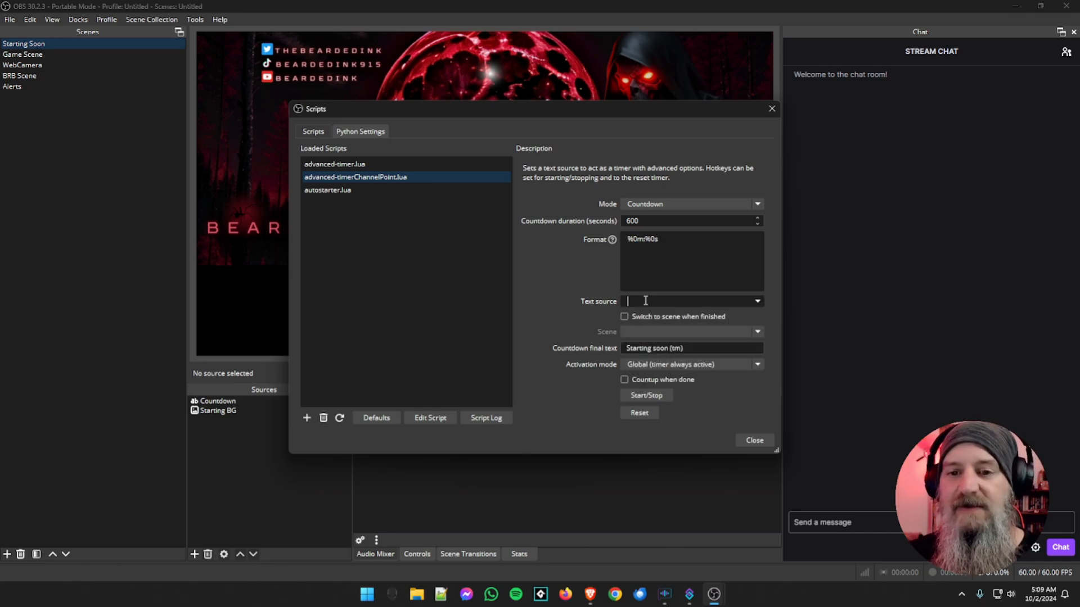
{"action": "type", "text": "alt"}
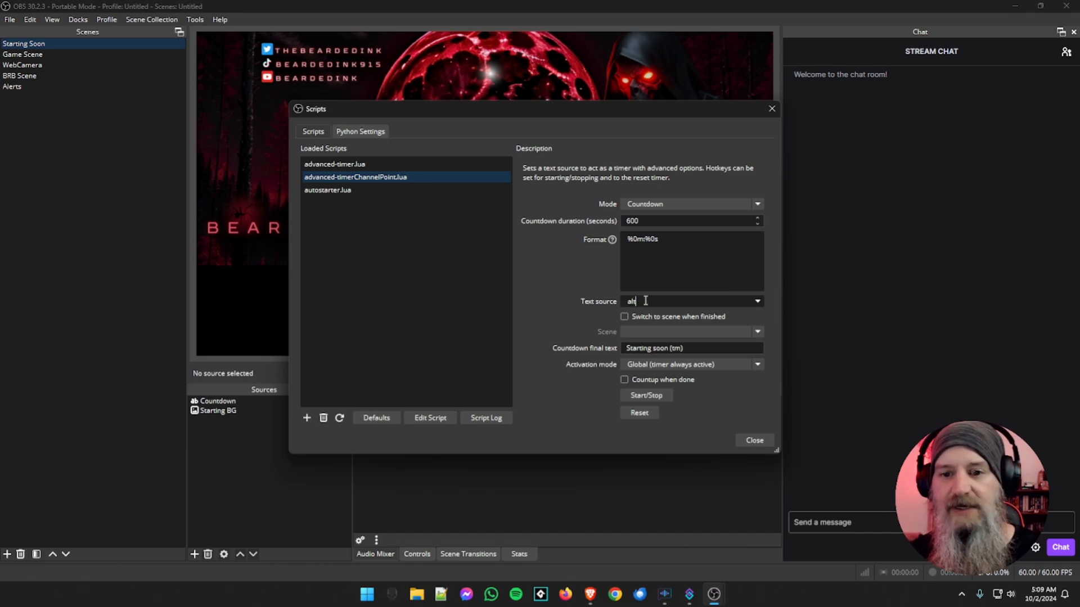
{"action": "left_click", "coordinate": [757, 301]}
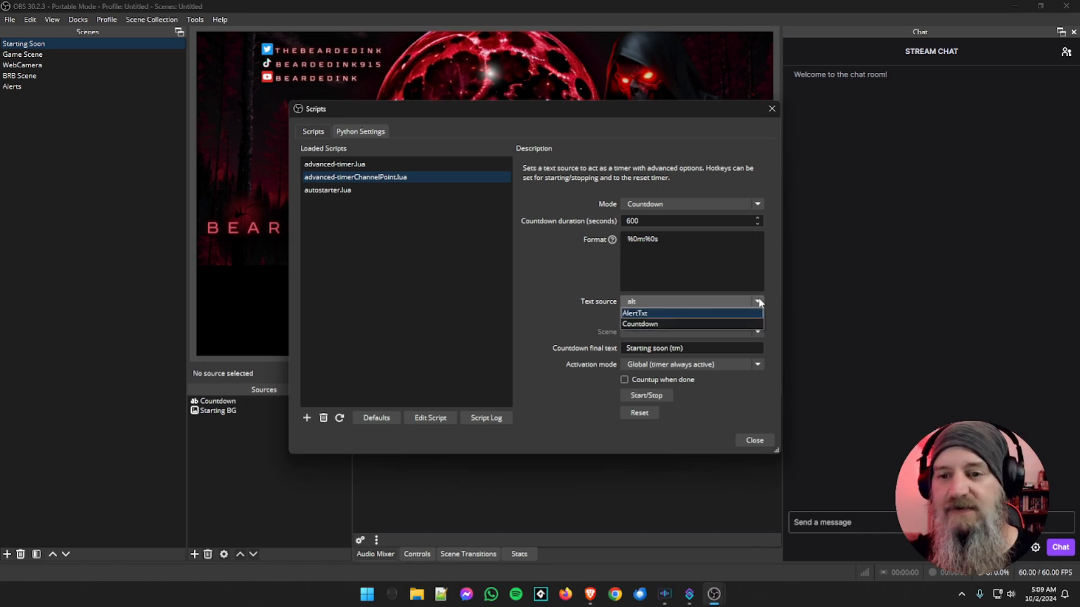
{"action": "left_click", "coordinate": [643, 313]}
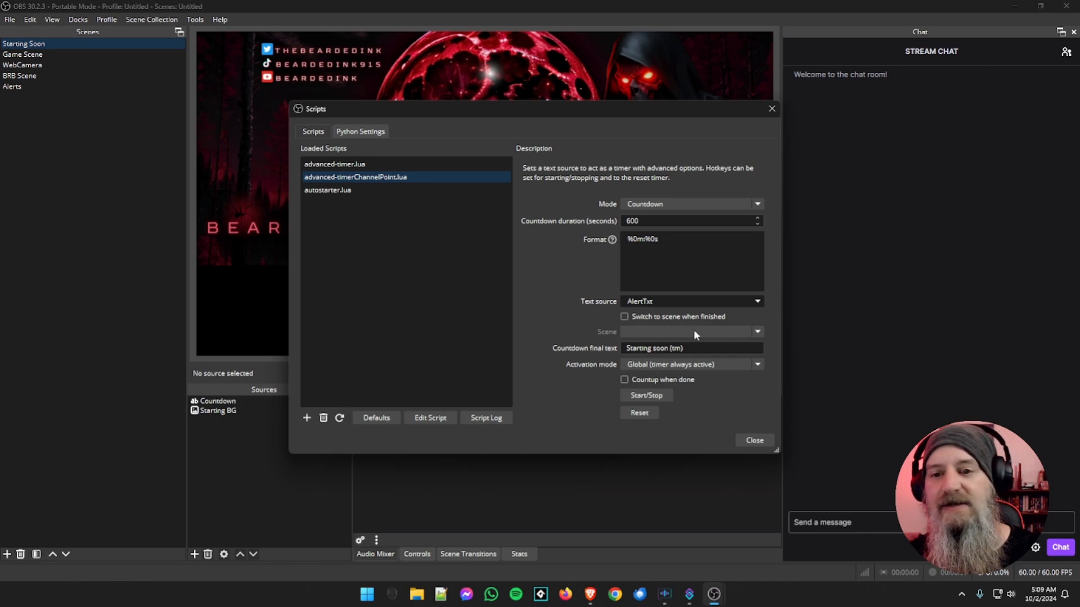
Set the channel point timer's final text to 00:00 and activation mode to Start timer on activation, closing the script settings
{"action": "left_click_drag", "start_coordinate": [704, 350], "coordinate": [561, 350]}
{"action": "type", "text": "00"}
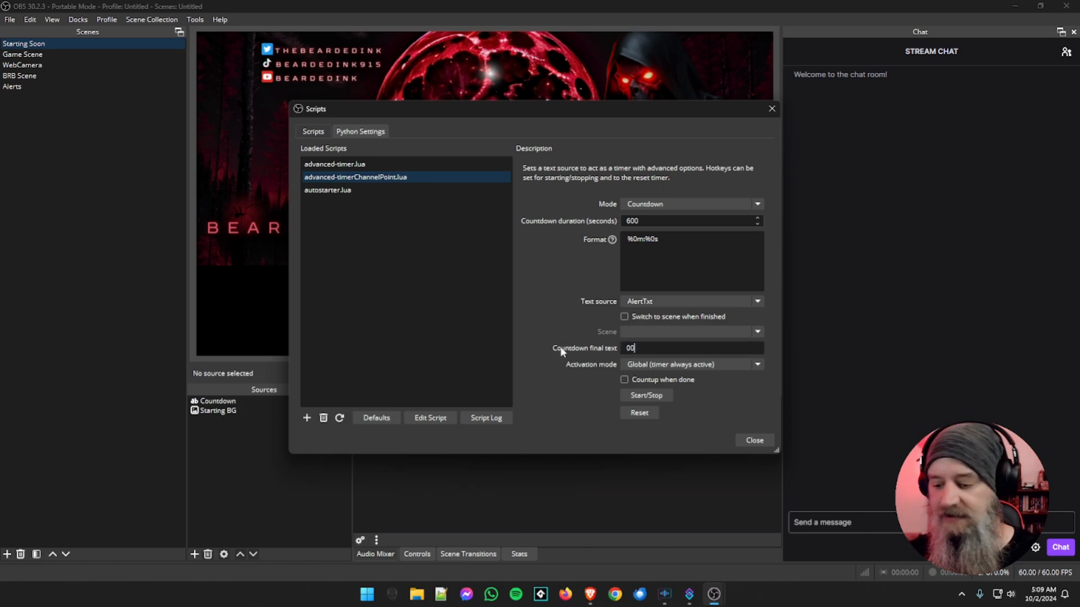
{"action": "type", "text": ":00"}
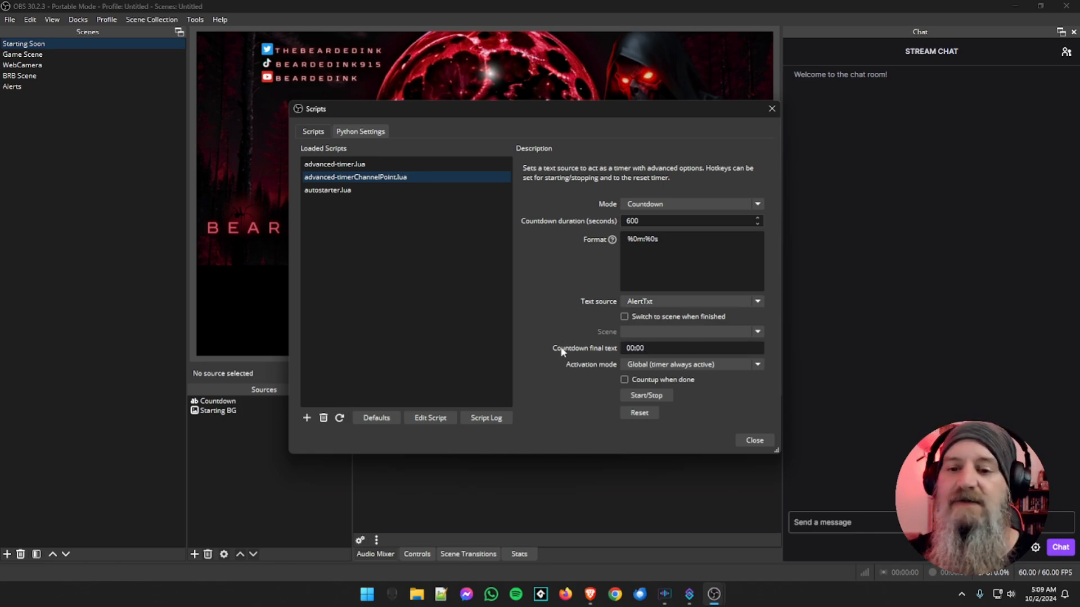
{"action": "left_click", "coordinate": [712, 364]}
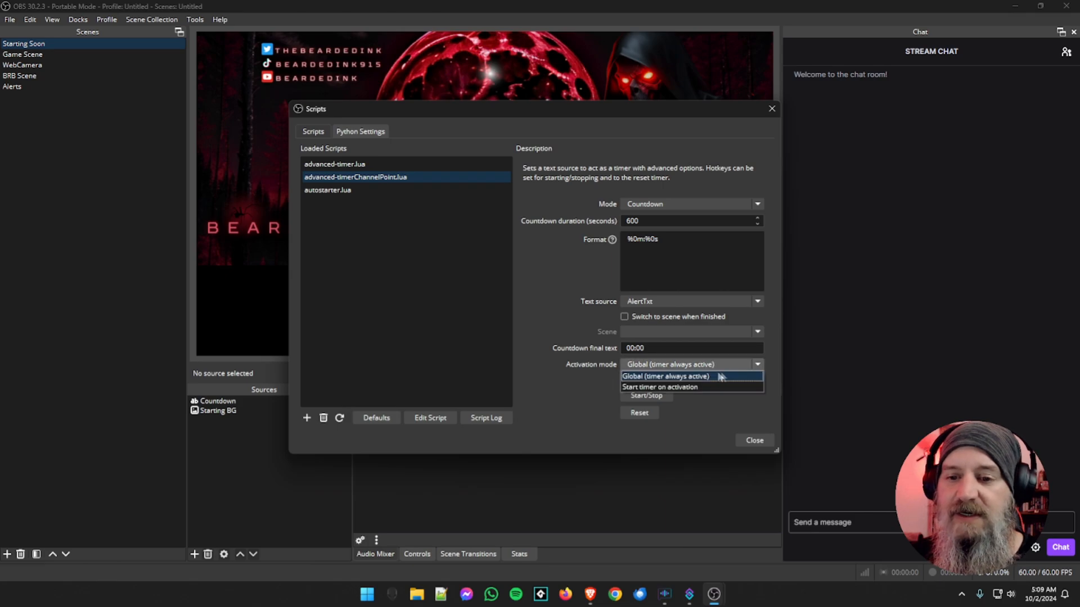
{"action": "left_click", "coordinate": [666, 388]}
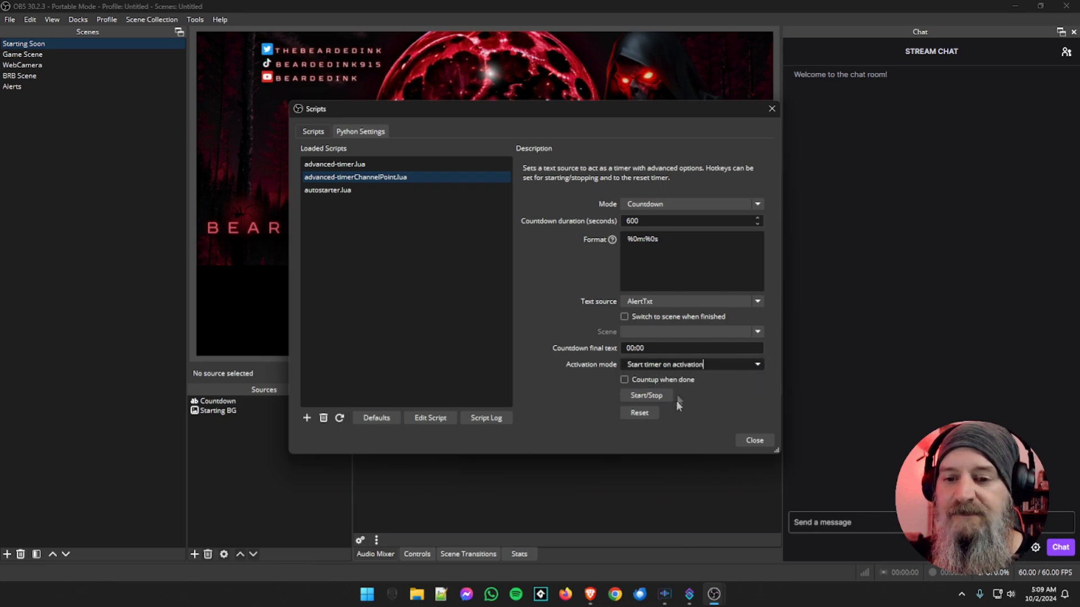
{"action": "left_click", "coordinate": [754, 440]}
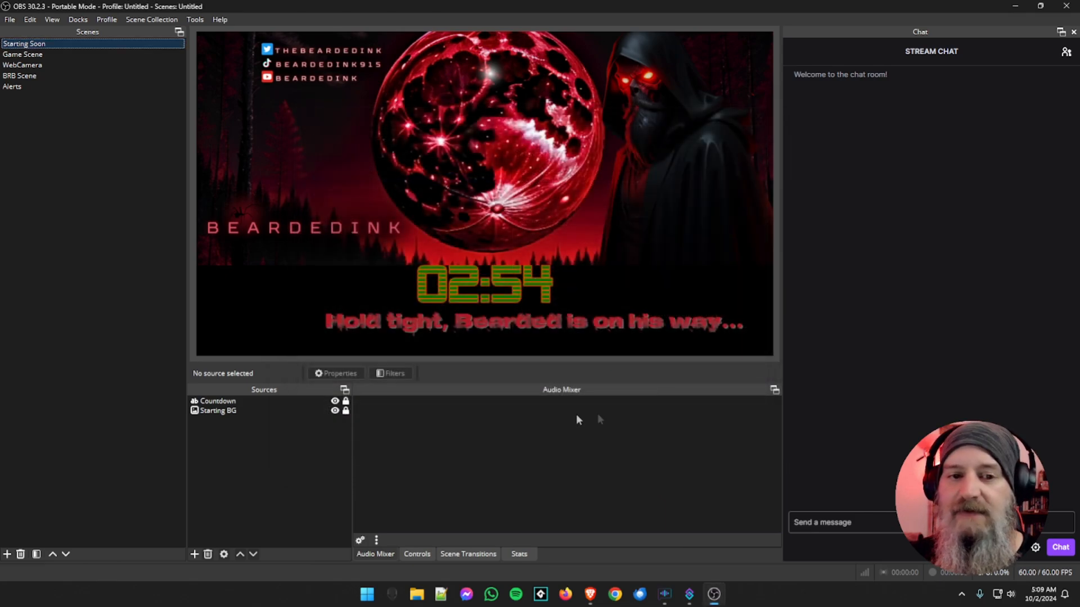
Switch to the Alerts scene and show the AlertTxt source
{"action": "left_click", "coordinate": [46, 54]}
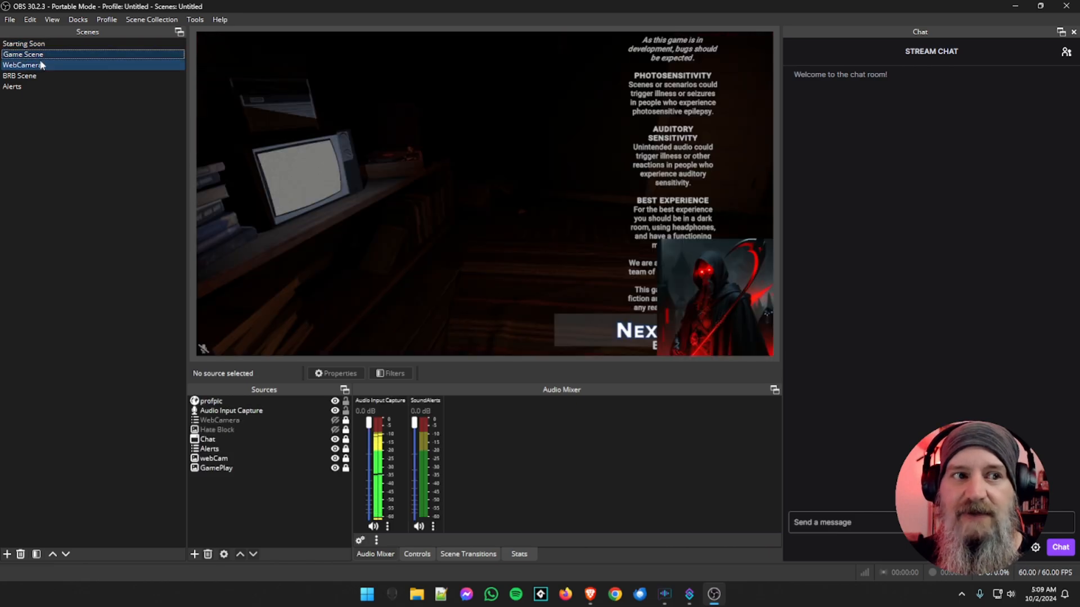
{"action": "left_click", "coordinate": [18, 88]}
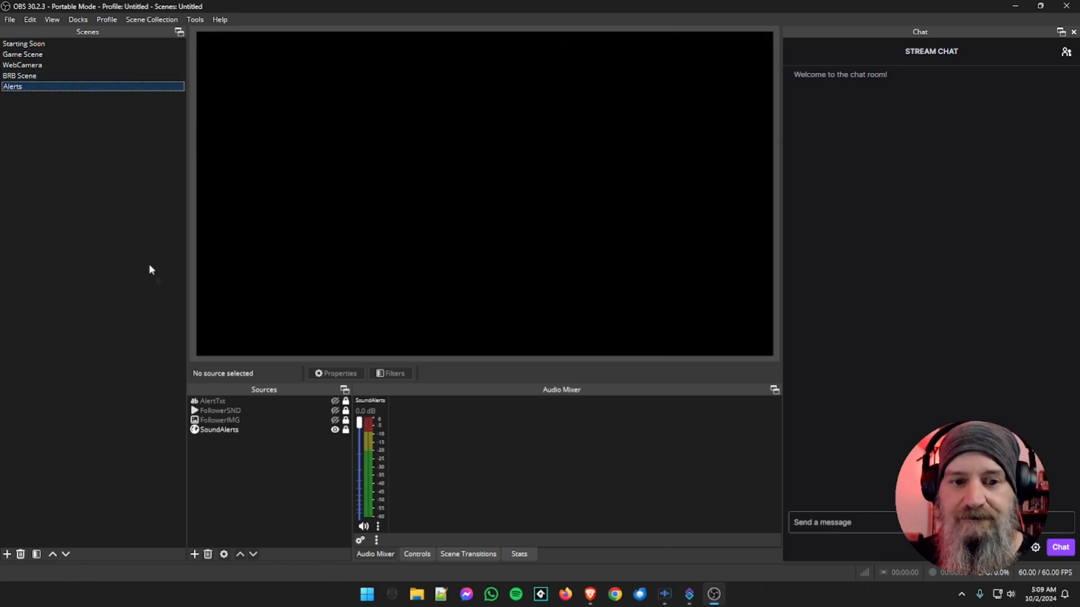
{"action": "left_click", "coordinate": [335, 401]}
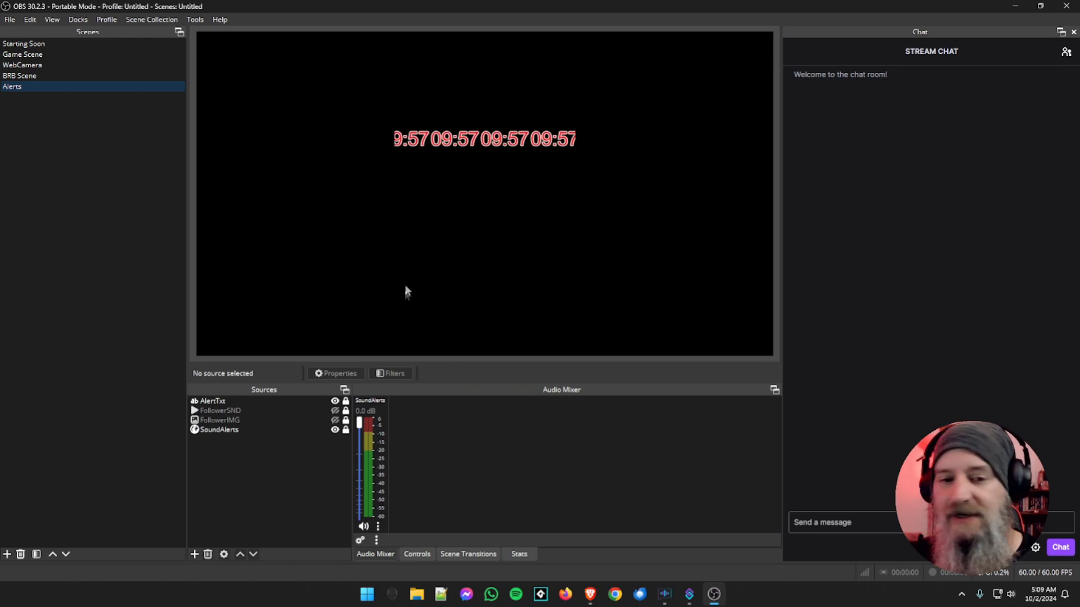
Disable the Scroll filter on the AlertTxt source and close its filters
{"action": "right_click", "coordinate": [291, 404]}
{"action": "left_click", "coordinate": [317, 382]}
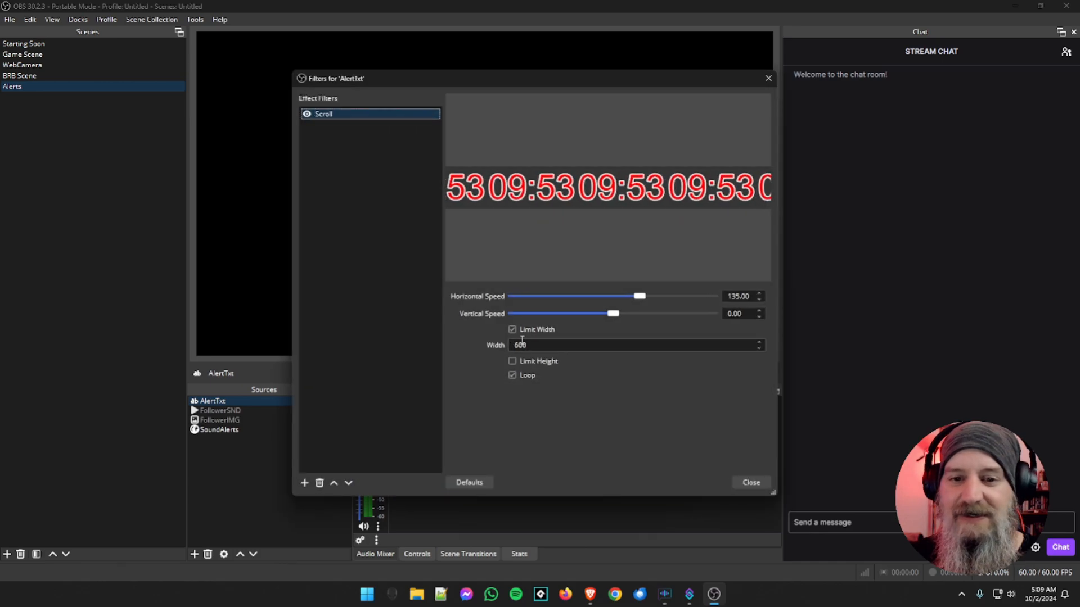
{"action": "left_click", "coordinate": [307, 115]}
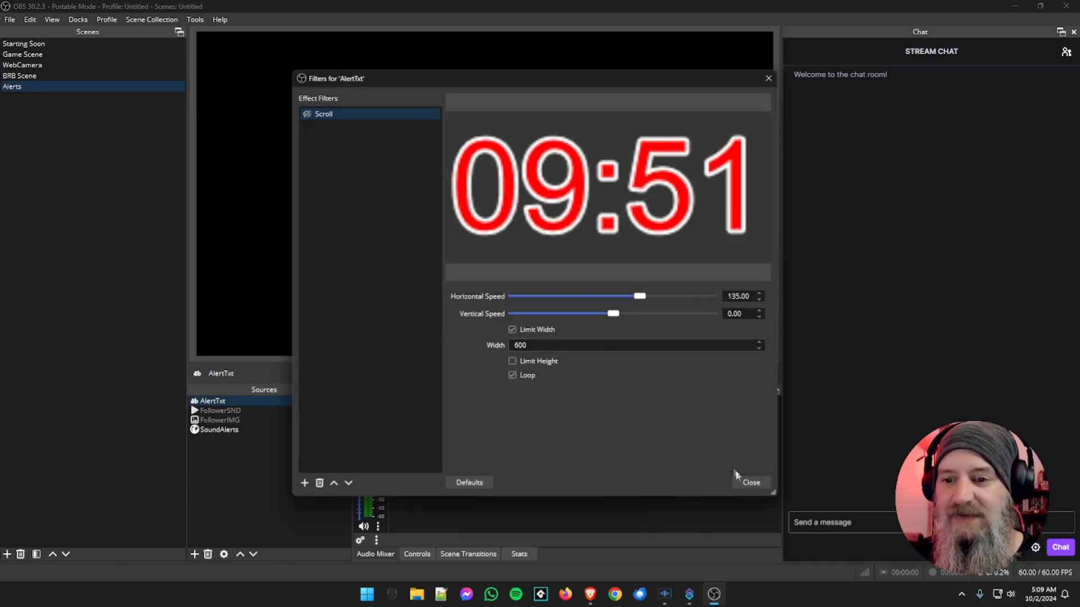
{"action": "left_click", "coordinate": [745, 482]}
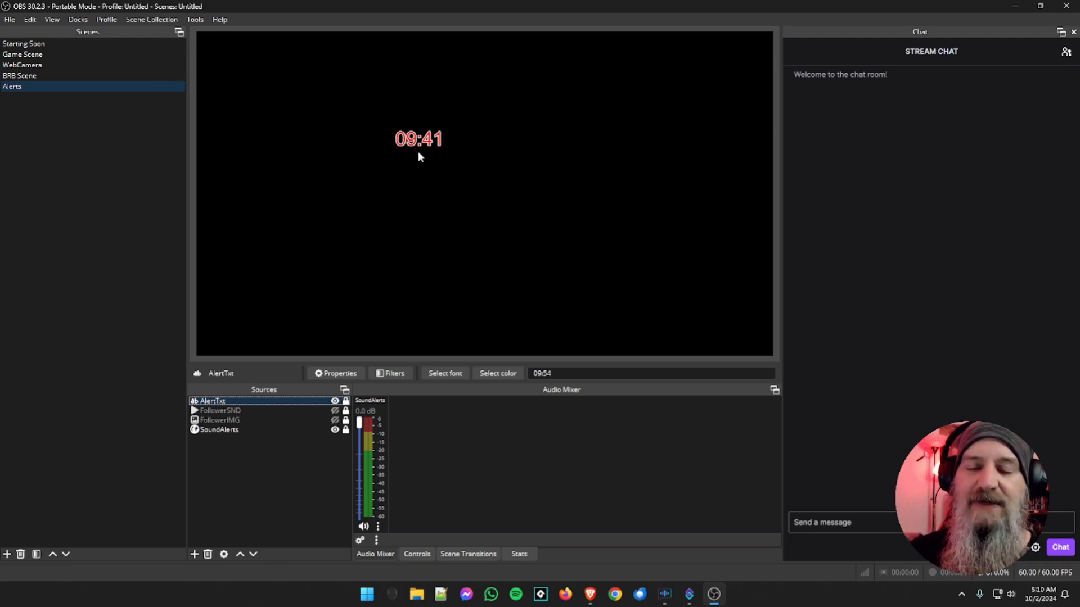
Hide the AlertTxt source and switch through Game Scene back to Starting Soon
{"action": "left_click", "coordinate": [335, 402]}
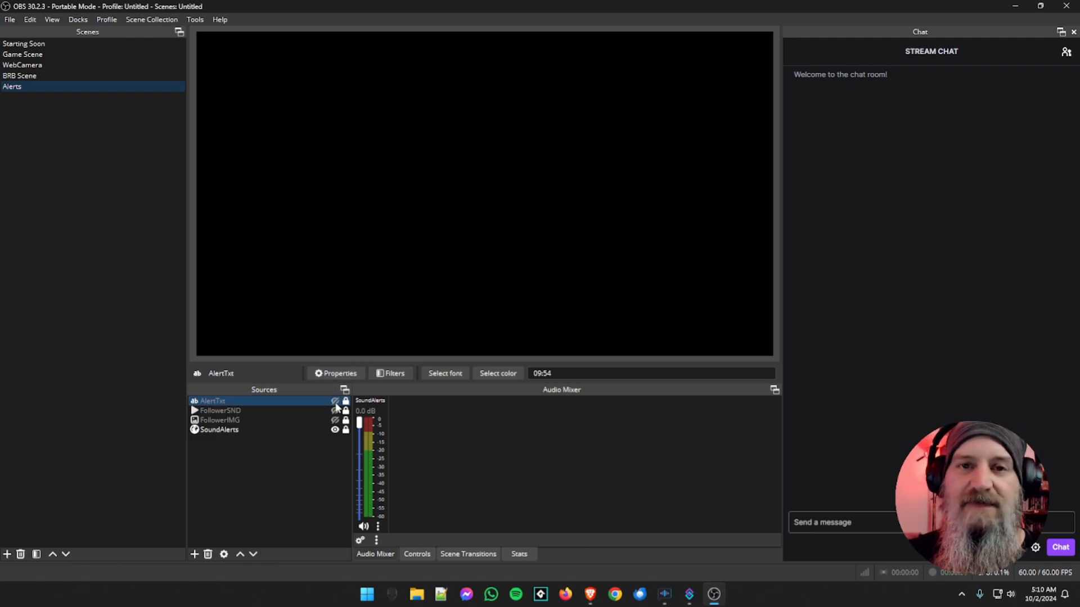
{"action": "left_click", "coordinate": [62, 54]}
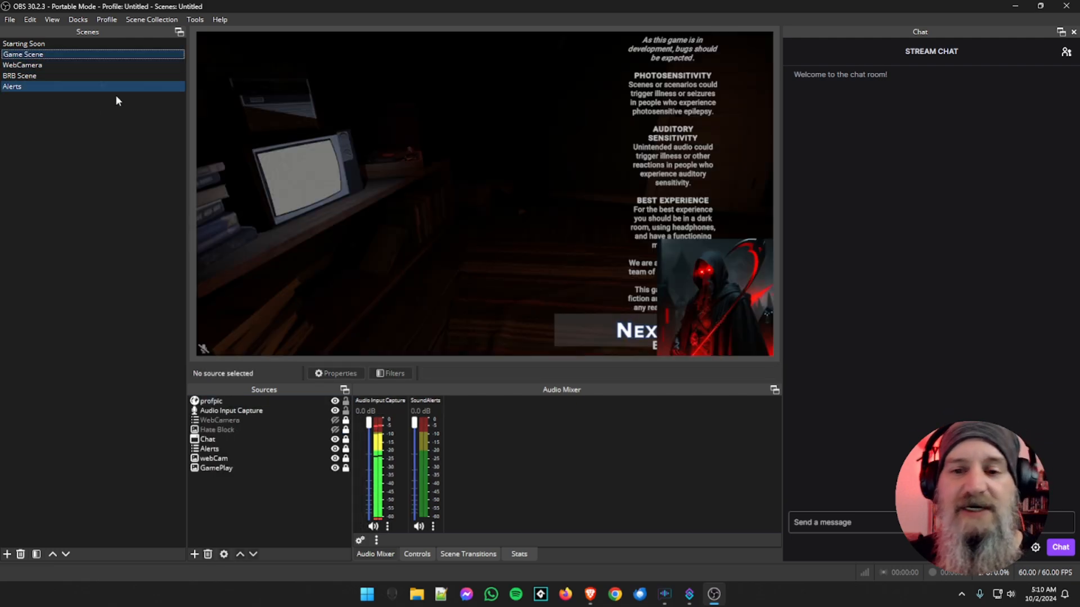
{"action": "key", "text": "Up"}
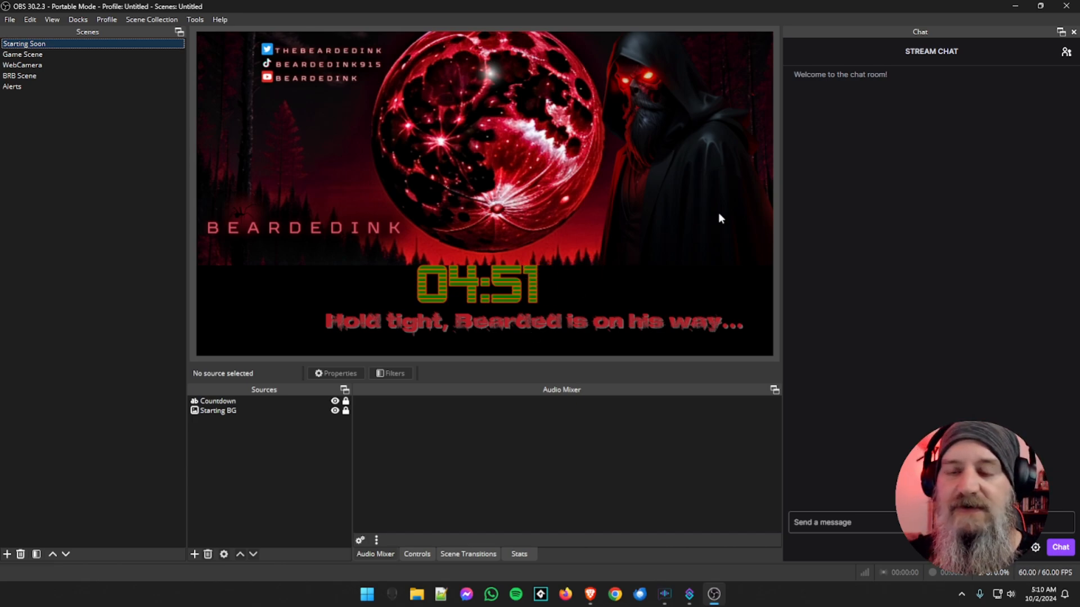
Minimize OBS, switch to the Brave browser and open the download page of the Zoom to Mouse script
{"action": "left_click", "coordinate": [1014, 8]}
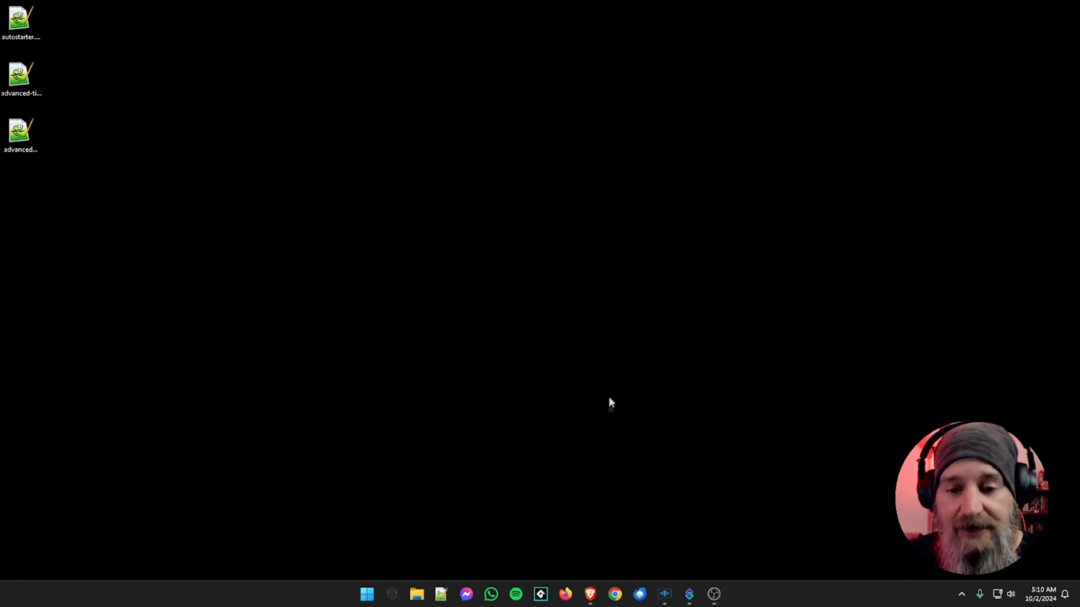
{"action": "left_click", "coordinate": [590, 594]}
{"action": "left_click", "coordinate": [450, 12]}
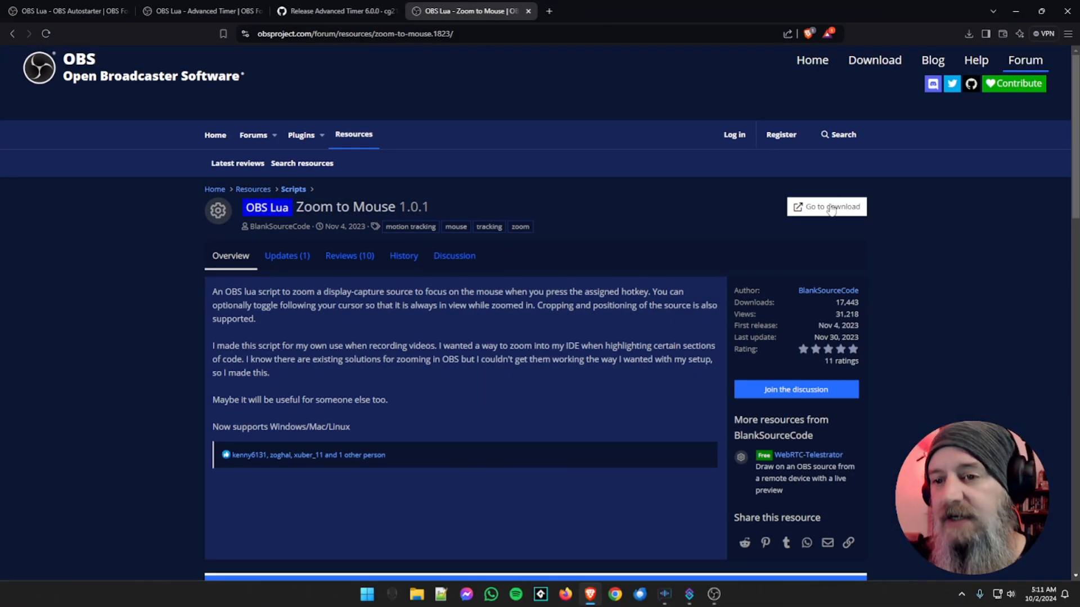
{"action": "left_click", "coordinate": [822, 209]}
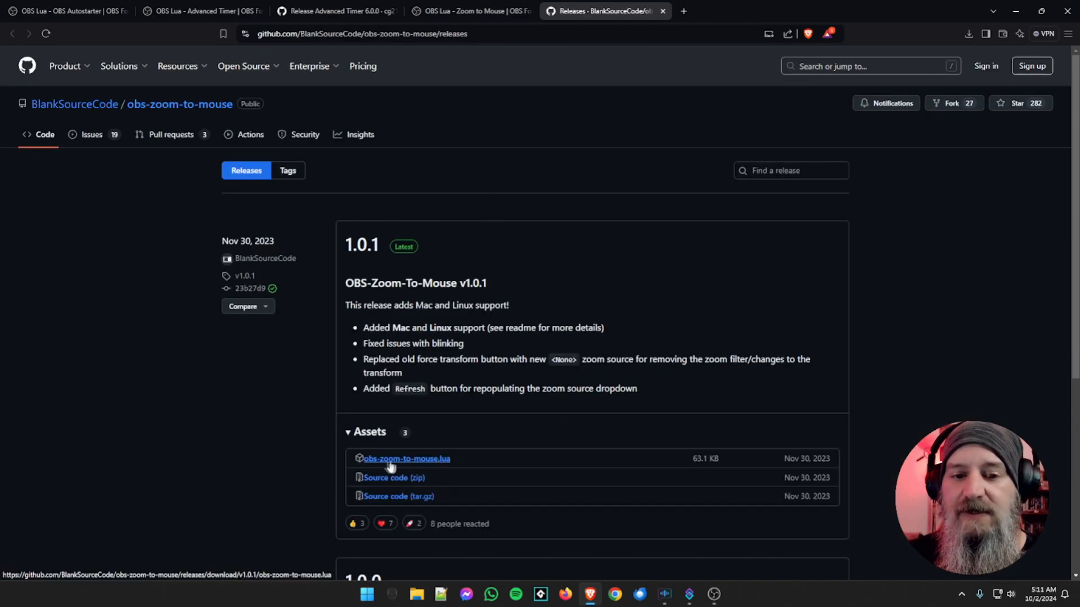
Download obs-zoom-to-mouse.lua from release 1.0.1 to the Desktop and minimize the browser
{"action": "left_click", "coordinate": [413, 465]}
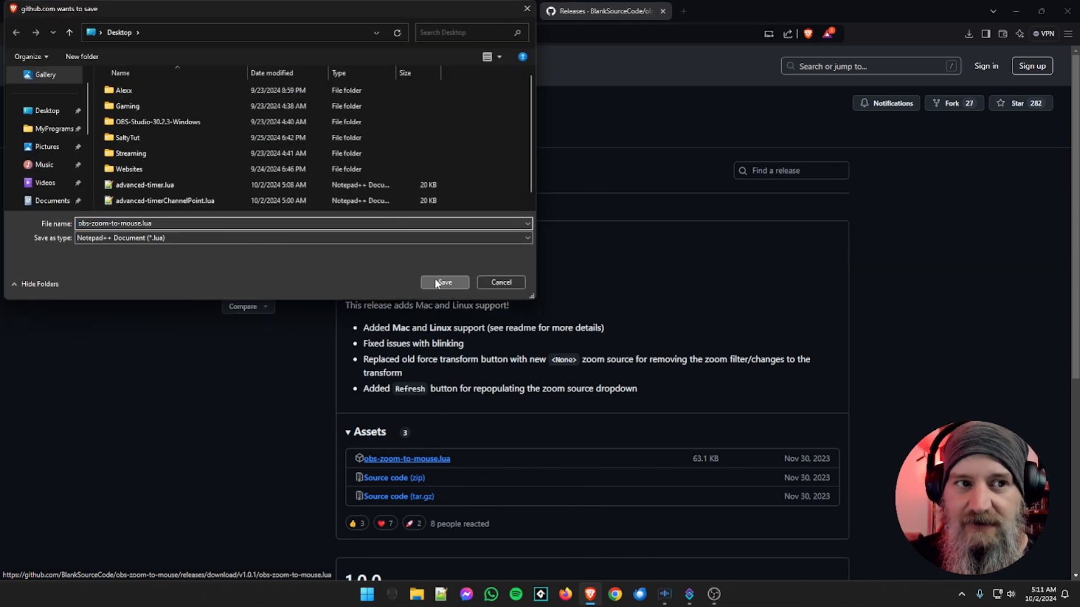
{"action": "left_click", "coordinate": [444, 283]}
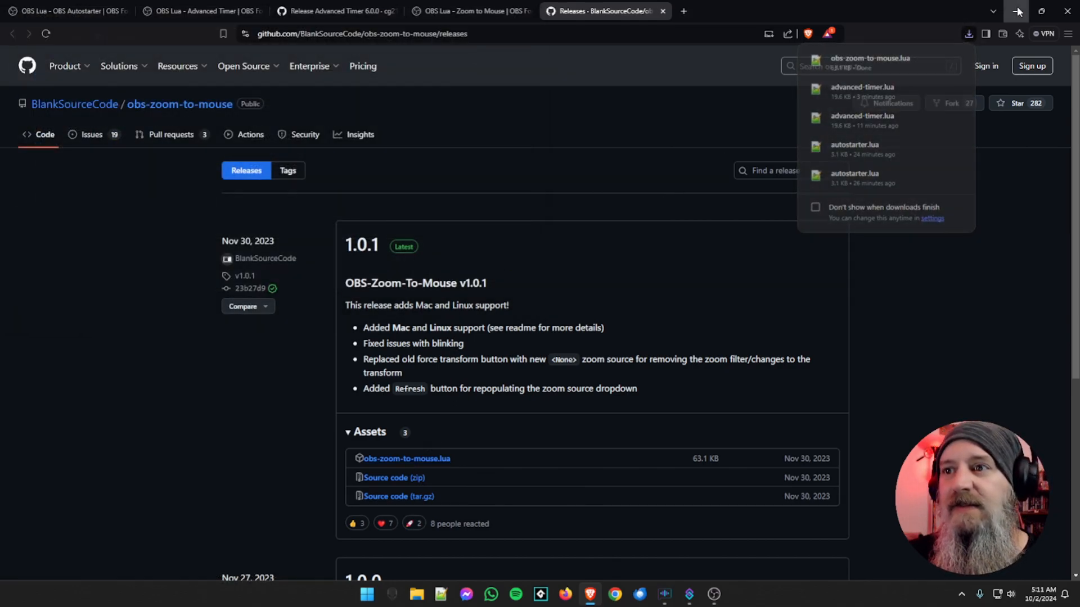
{"action": "left_click", "coordinate": [1018, 12]}
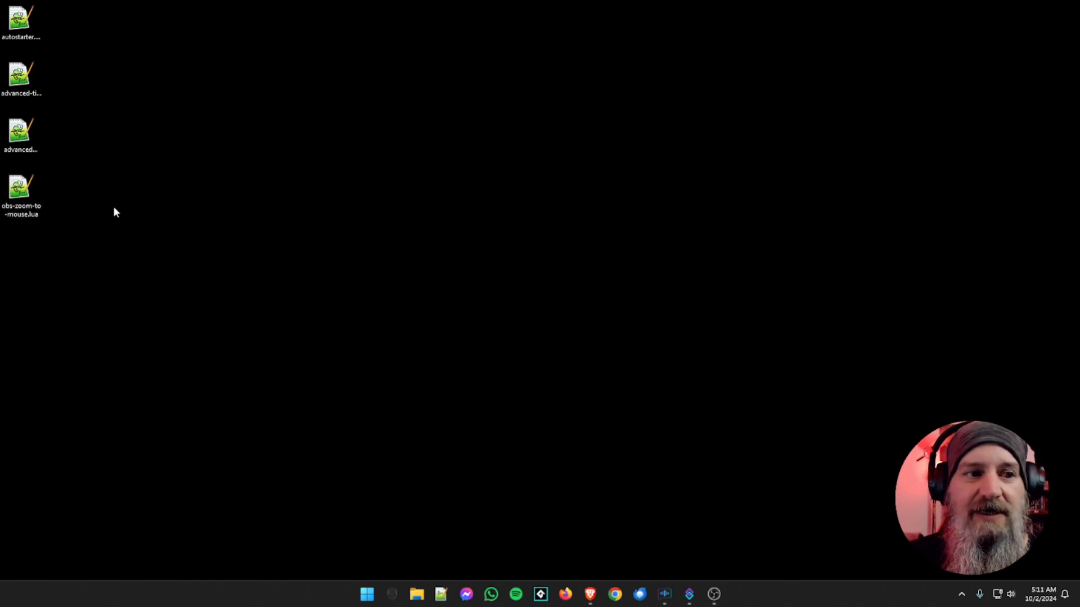
Switch to OBS and load obs-zoom-to-mouse.lua from the Desktop as a script
{"action": "left_click", "coordinate": [714, 595]}
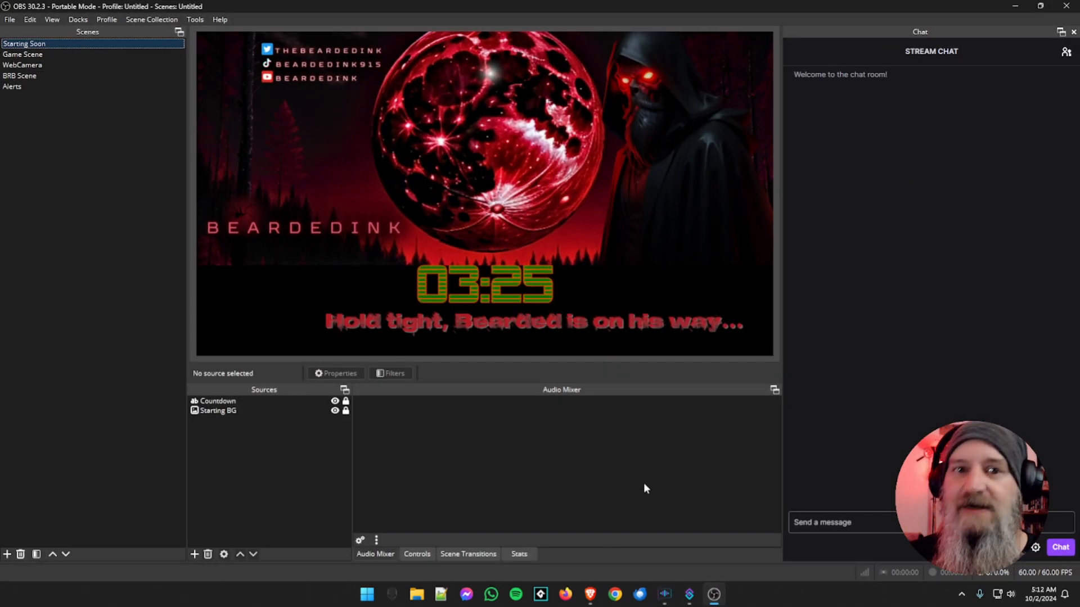
{"action": "left_click", "coordinate": [197, 19]}
{"action": "left_click", "coordinate": [199, 91]}
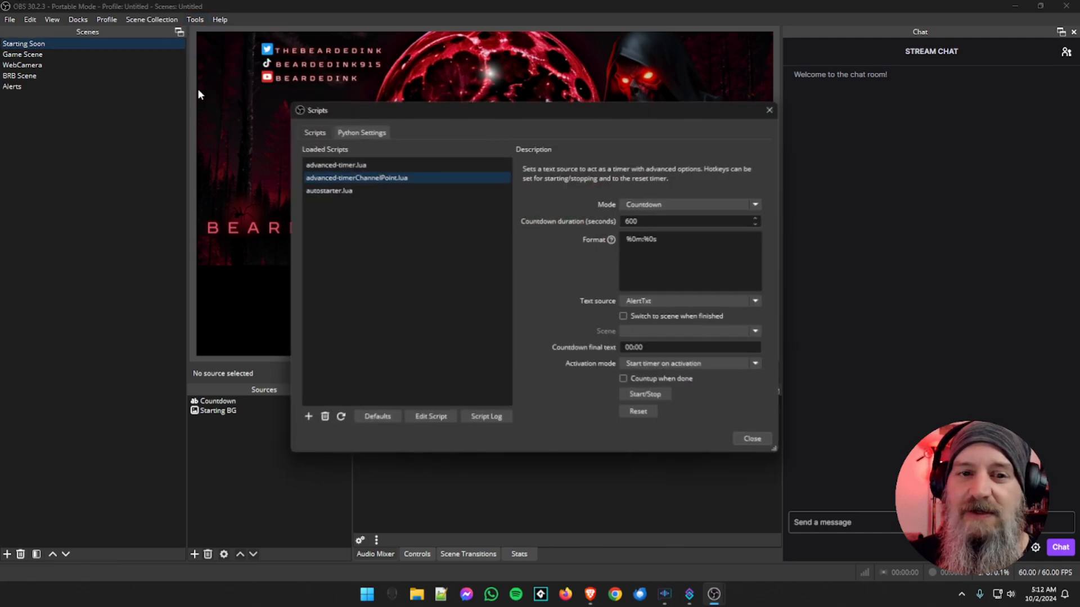
{"action": "left_click", "coordinate": [308, 418]}
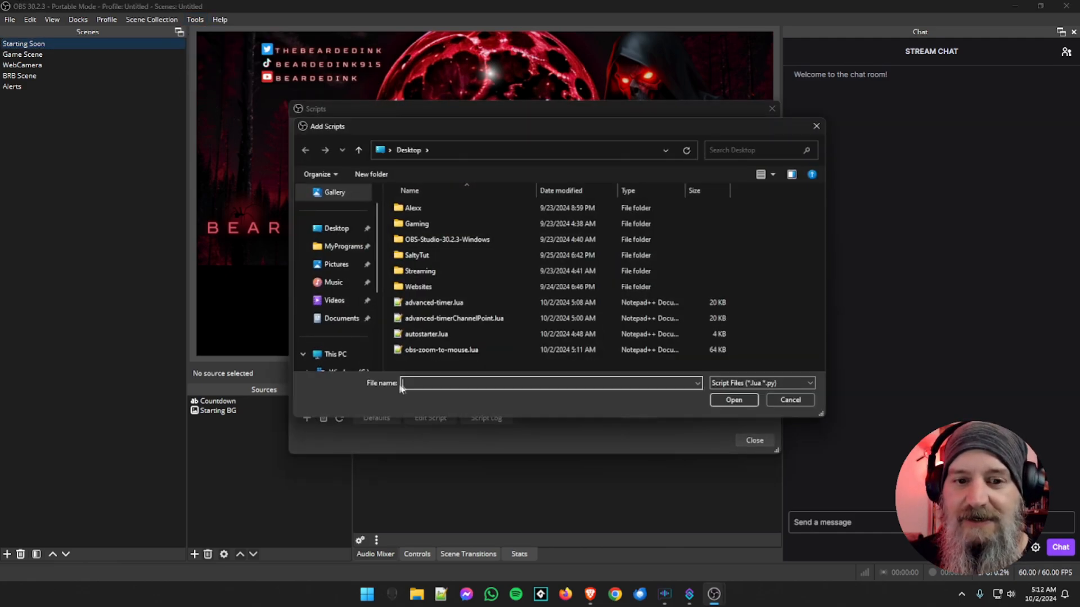
{"action": "left_click", "coordinate": [429, 352]}
{"action": "left_click", "coordinate": [716, 399]}
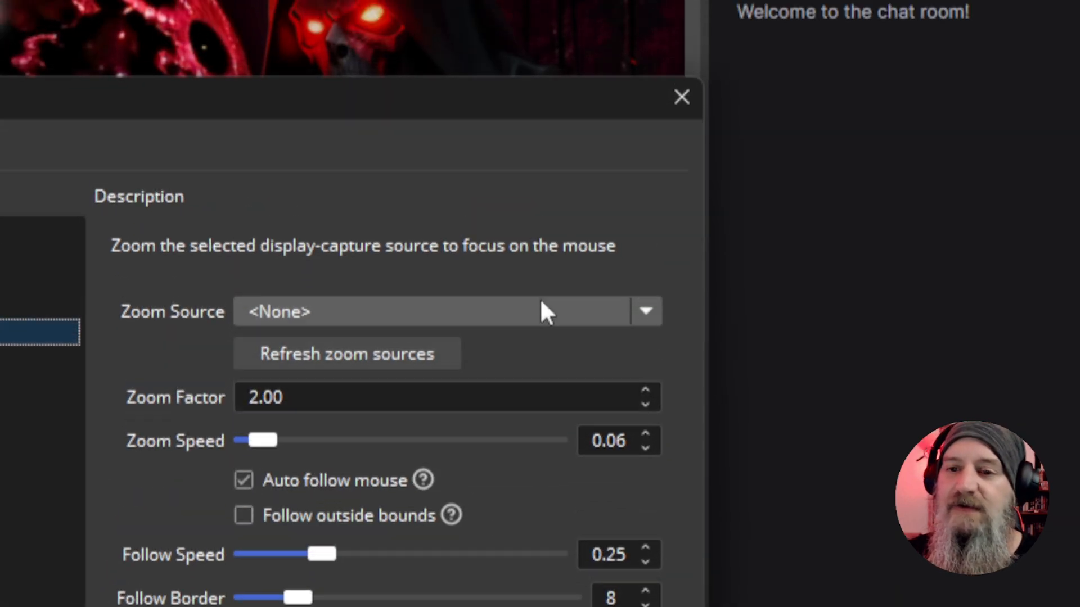
Check which sources the script offers as Zoom Source and close the Scripts window
{"action": "left_click", "coordinate": [348, 312]}
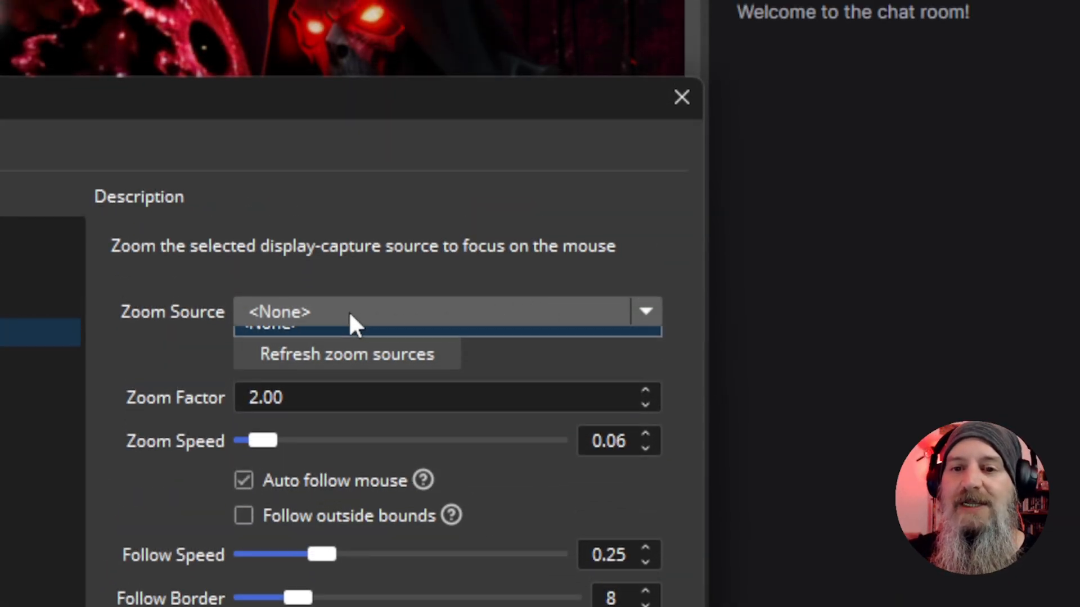
{"action": "left_click", "coordinate": [349, 312]}
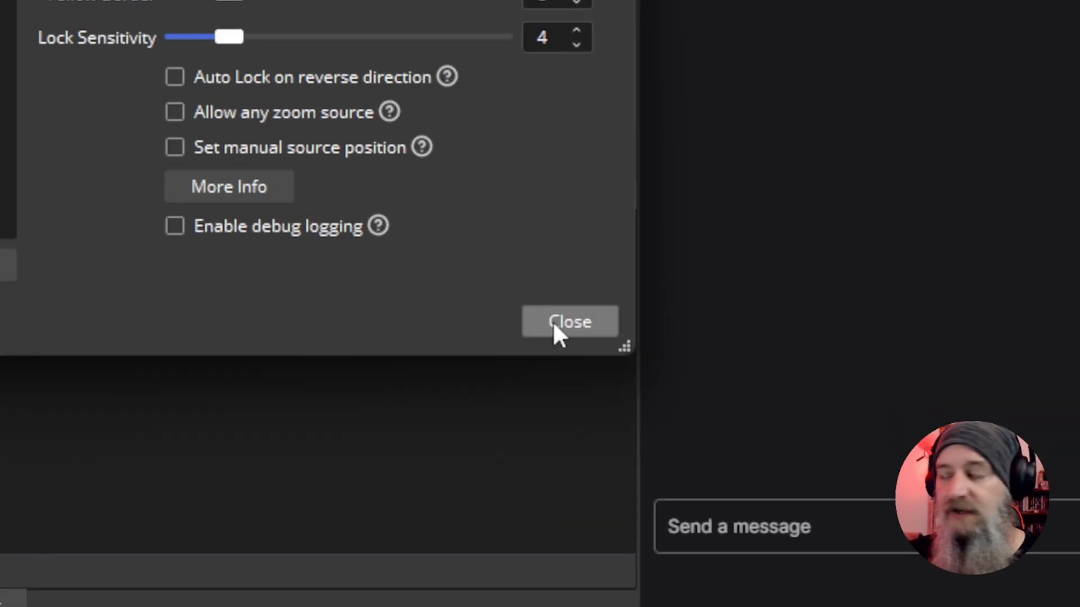
{"action": "left_click", "coordinate": [553, 326]}
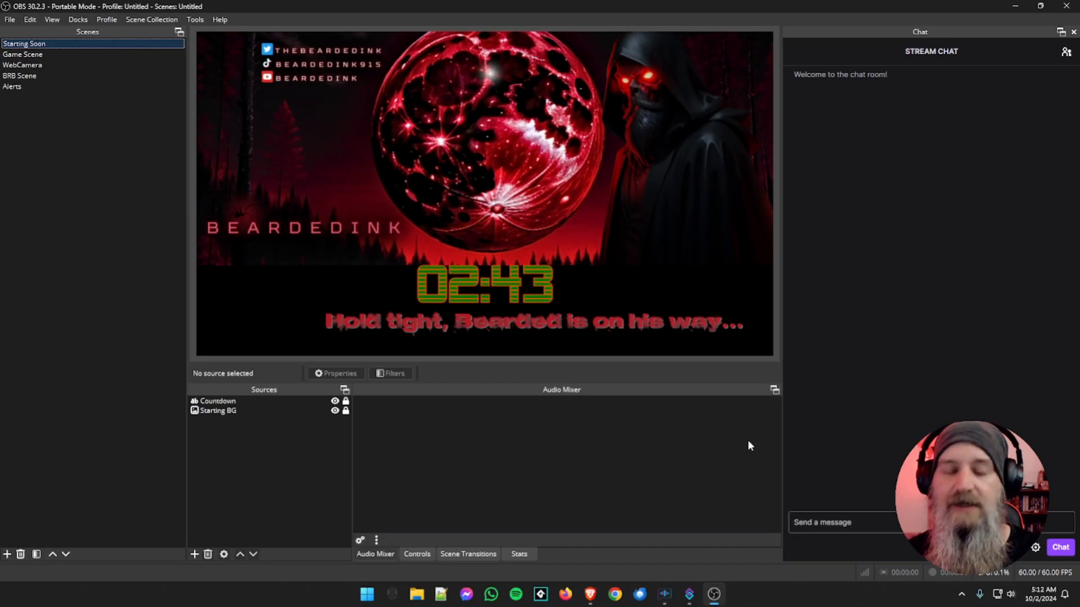
Add a Display Capture source named "Something Special" to the Game Scene, keeping its default capture properties
{"action": "left_click", "coordinate": [49, 55]}
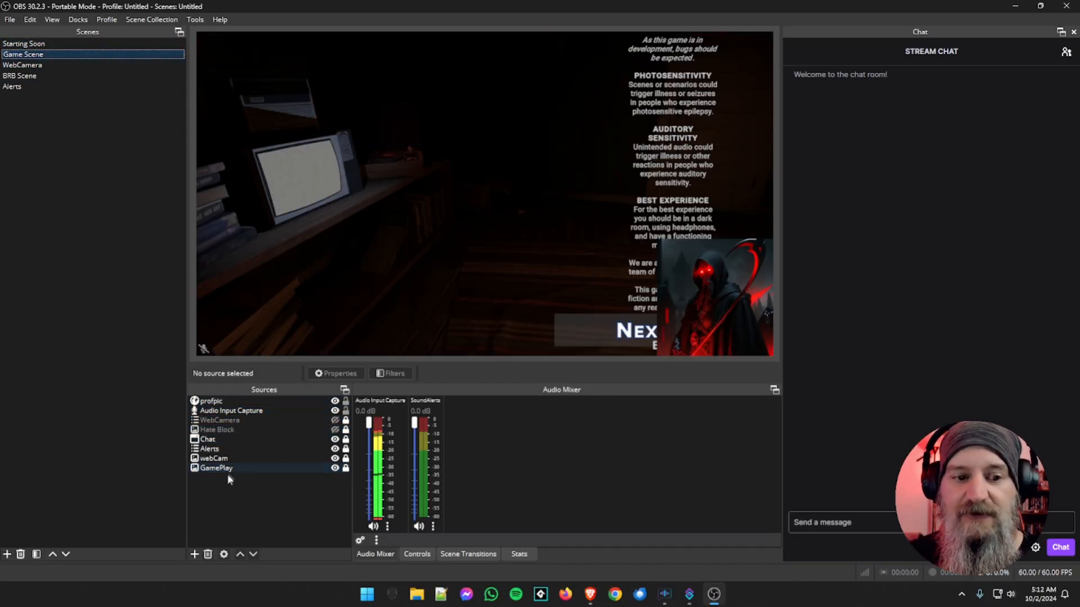
{"action": "left_click", "coordinate": [213, 442]}
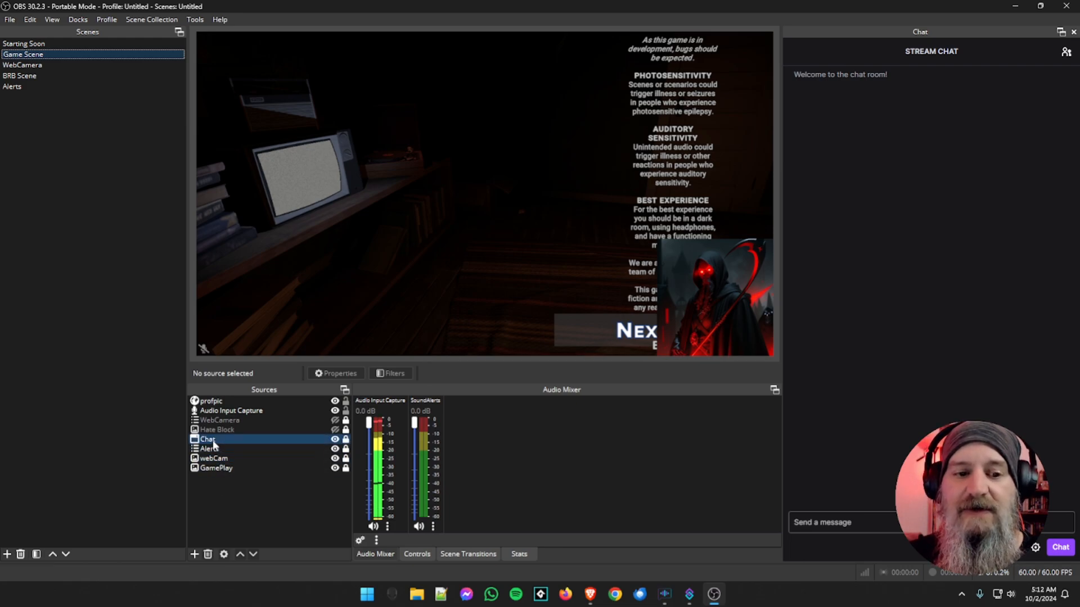
{"action": "left_click", "coordinate": [214, 446], "text": "ctrl"}
{"action": "left_click", "coordinate": [194, 554]}
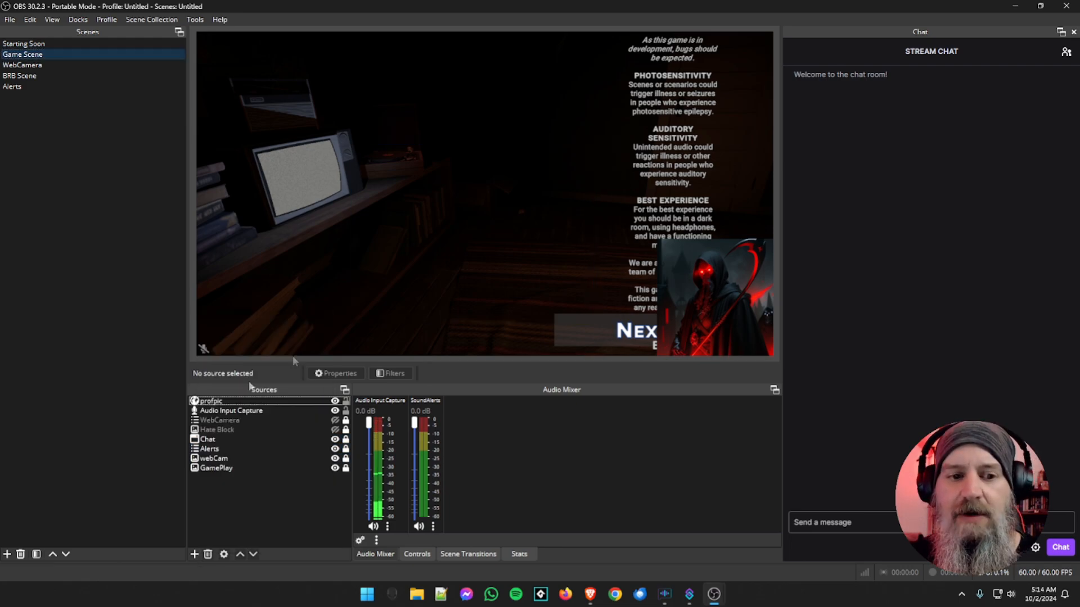
{"action": "left_click", "coordinate": [194, 553]}
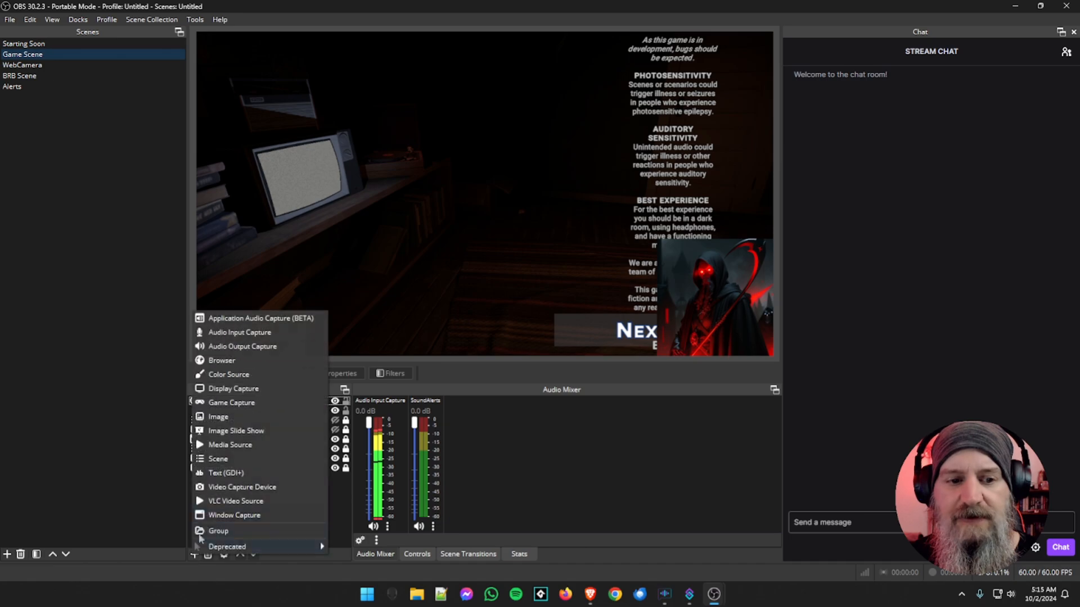
{"action": "left_click", "coordinate": [241, 388]}
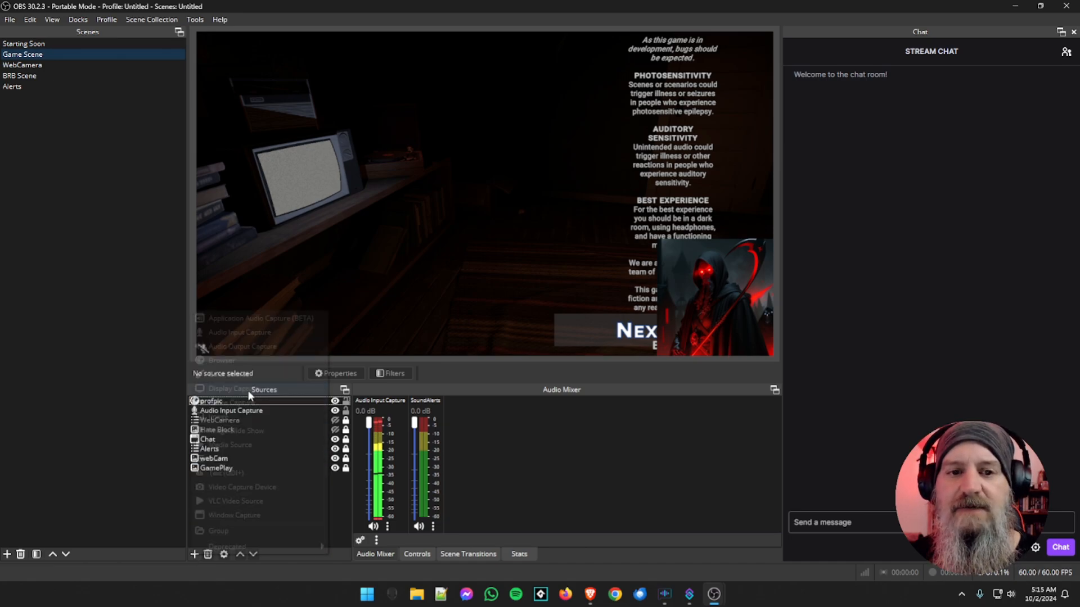
{"action": "type", "text": "Sometimhine"}
{"action": "key", "text": "BackSpace"}
{"action": "type", "text": "g Special"}
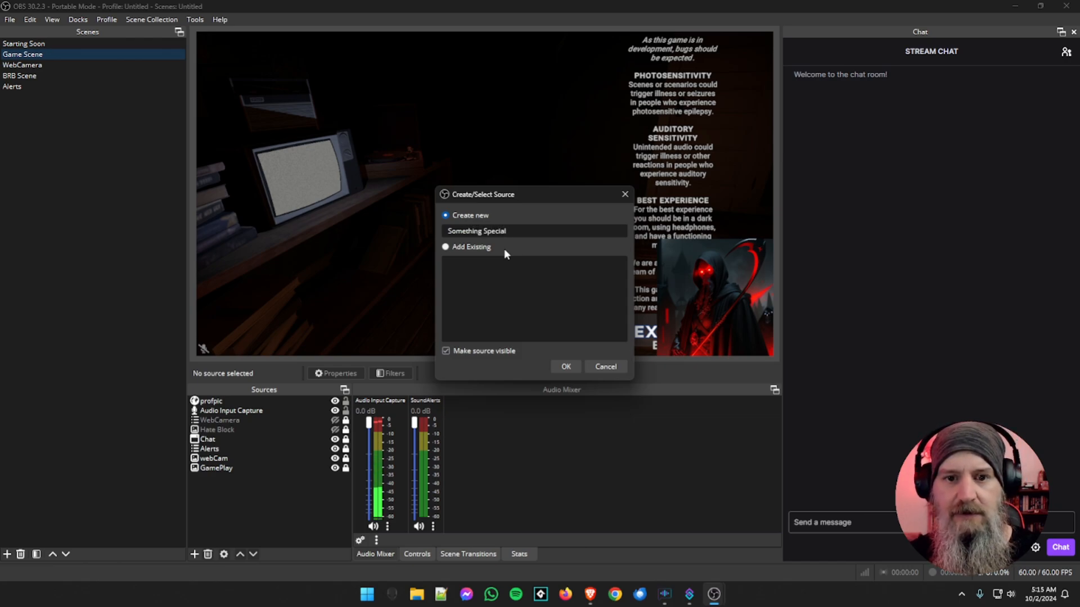
{"action": "key", "text": "Return"}
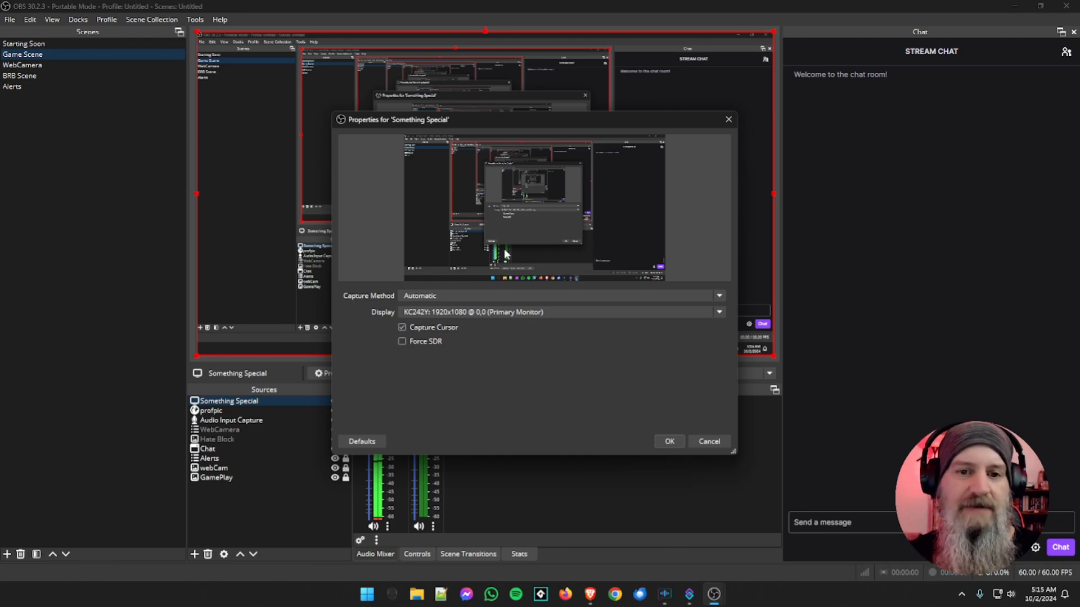
{"action": "left_click", "coordinate": [669, 441]}
{"action": "right_click", "coordinate": [502, 238]}
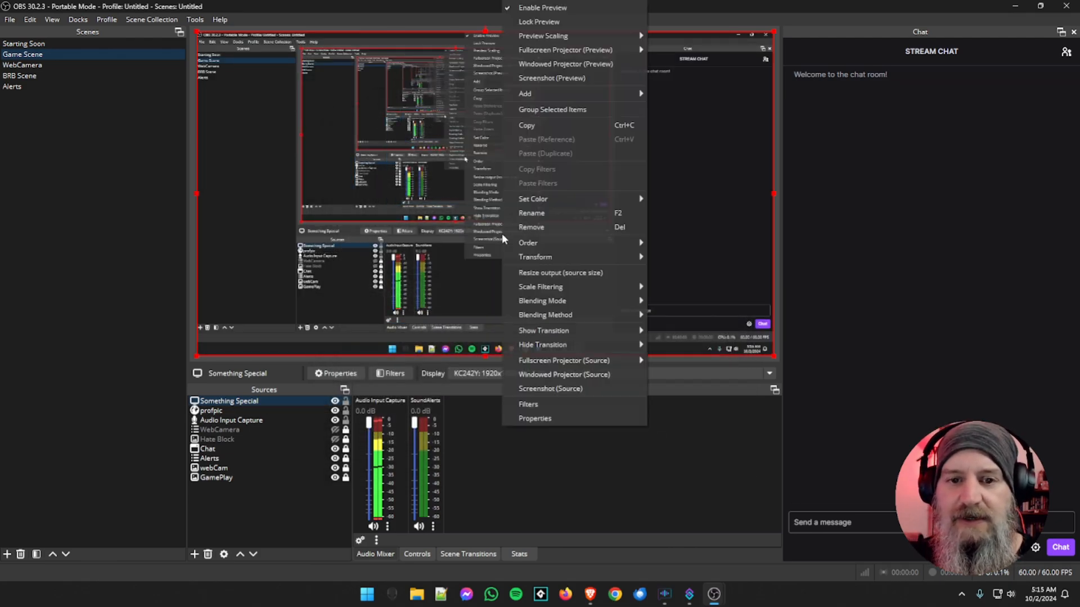
{"action": "right_click", "coordinate": [325, 161]}
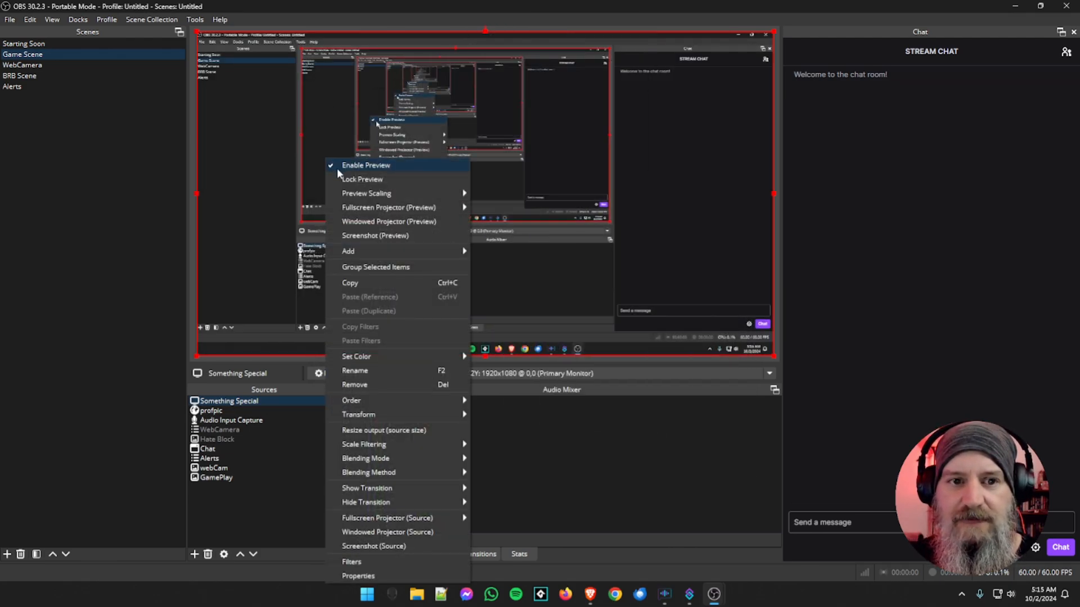
{"action": "left_click", "coordinate": [336, 168]}
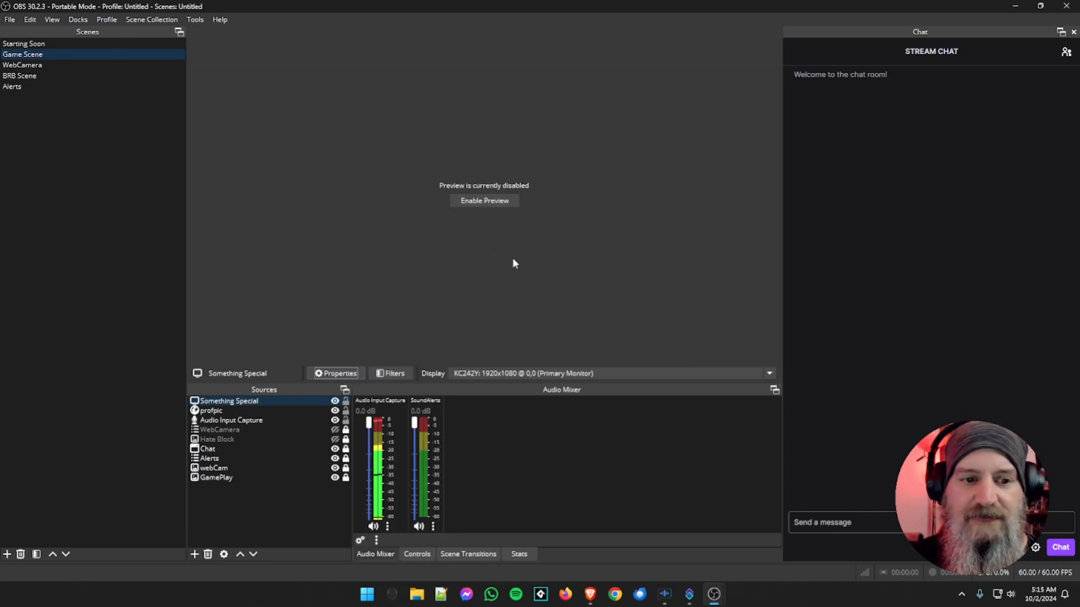
{"action": "left_click", "coordinate": [484, 203]}
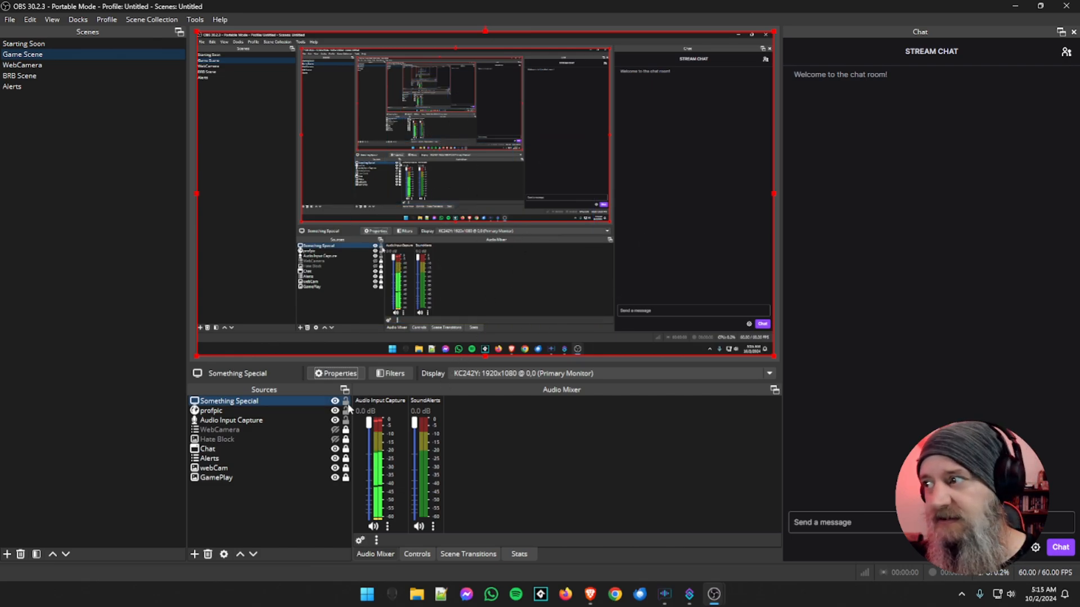
Reopen the scripts, refresh the zoom sources of obs-zoom-to-mouse.lua and set its Zoom Source to "Something Special"
{"action": "left_click", "coordinate": [195, 20]}
{"action": "left_click", "coordinate": [199, 91]}
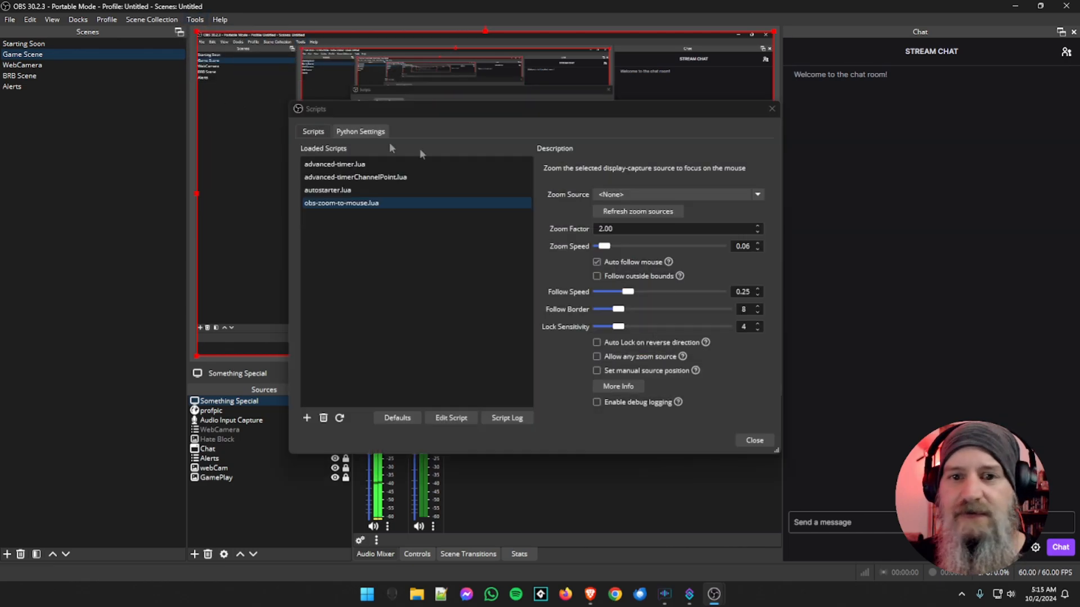
{"action": "left_click", "coordinate": [641, 197]}
{"action": "left_click", "coordinate": [638, 210]}
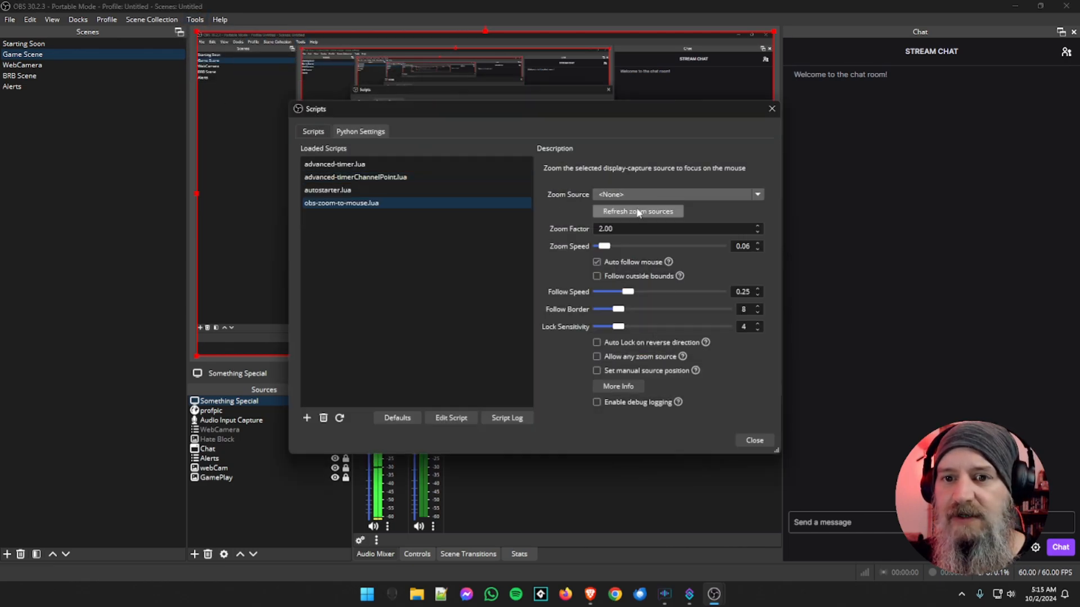
{"action": "left_click", "coordinate": [648, 193]}
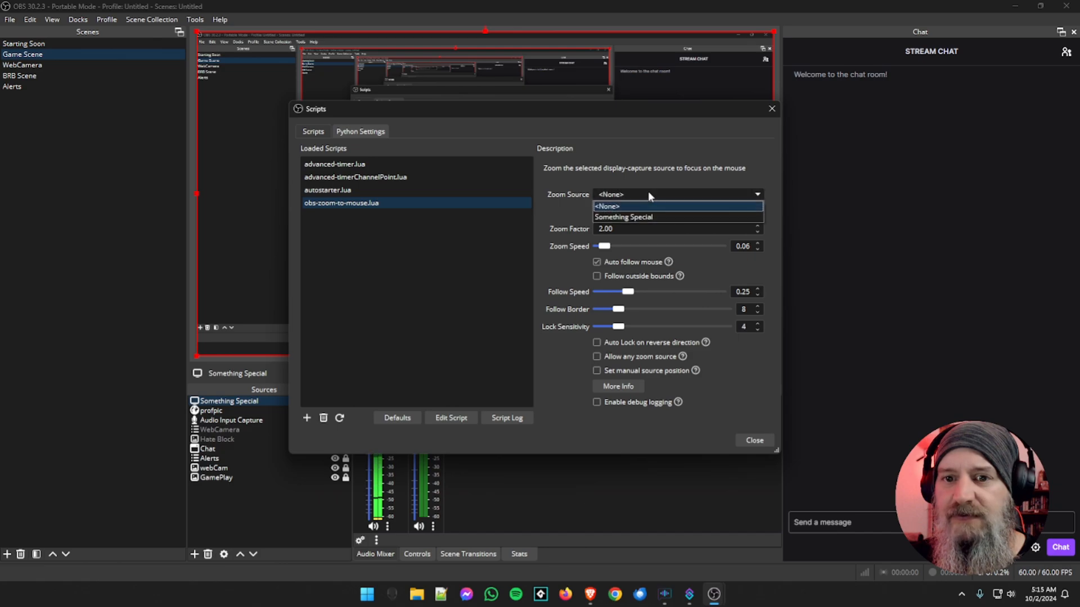
{"action": "left_click", "coordinate": [629, 219]}
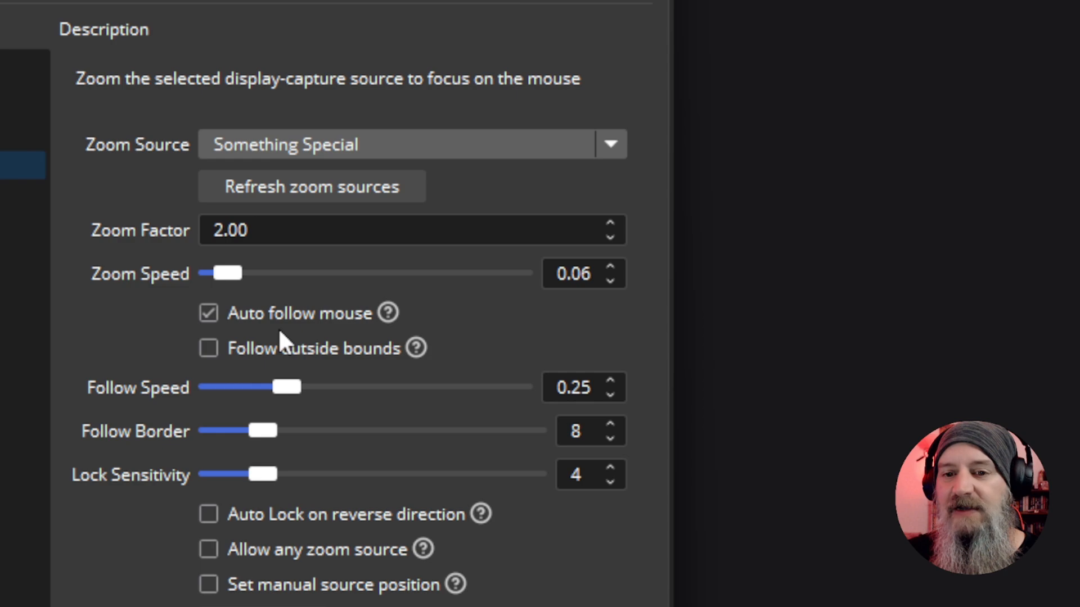
Examine the script's Auto follow mouse, Auto Lock on reverse direction, Allow any zoom source and Set manual source position options
{"action": "mouse_move", "coordinate": [217, 328]}
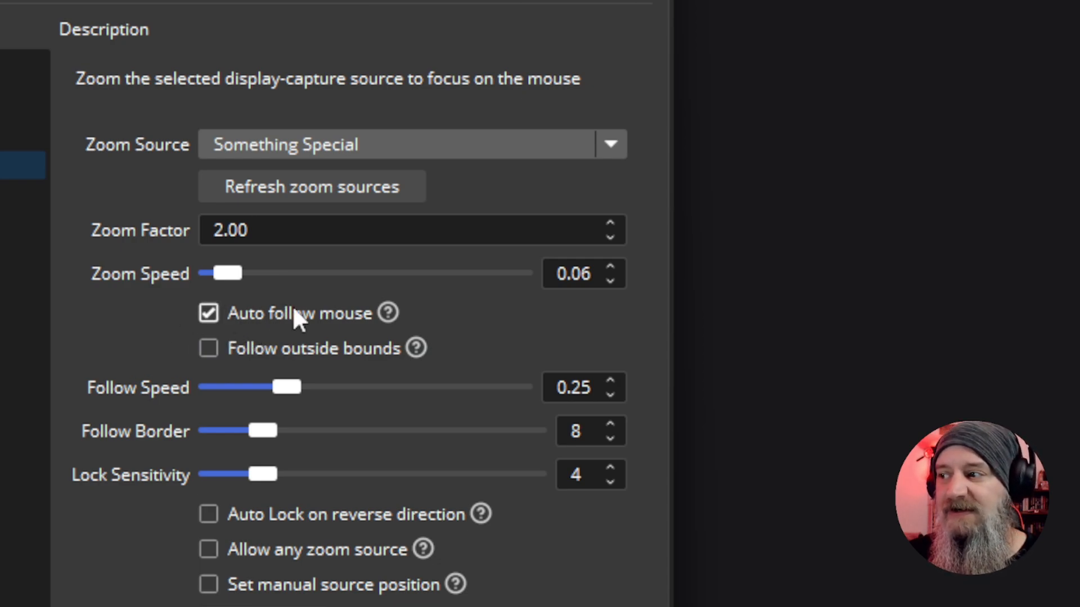
{"action": "mouse_move", "coordinate": [294, 310]}
{"action": "left_click", "coordinate": [208, 313]}
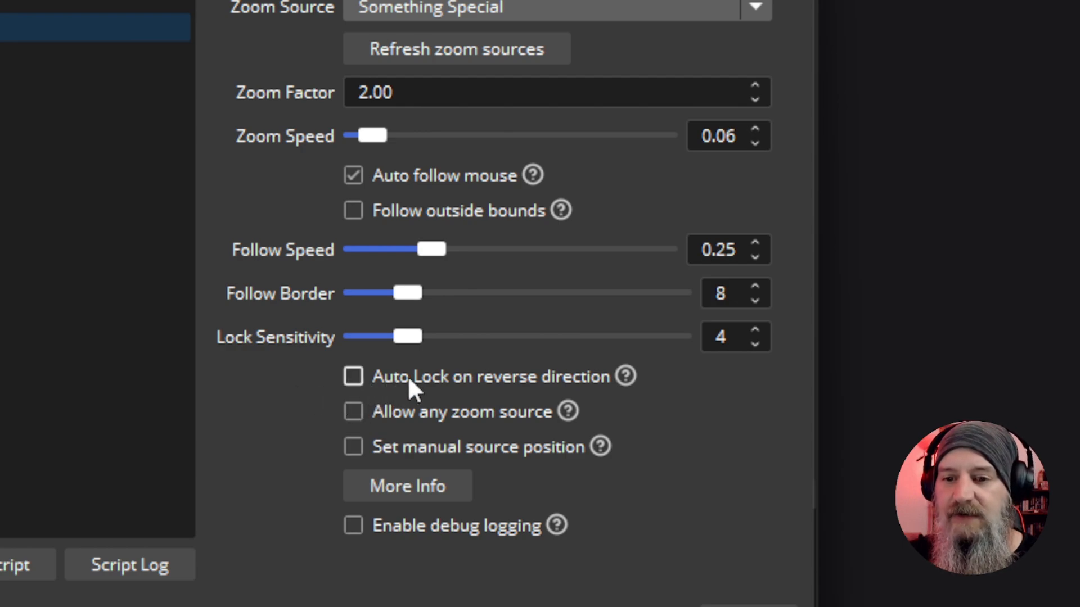
{"action": "mouse_move", "coordinate": [407, 378]}
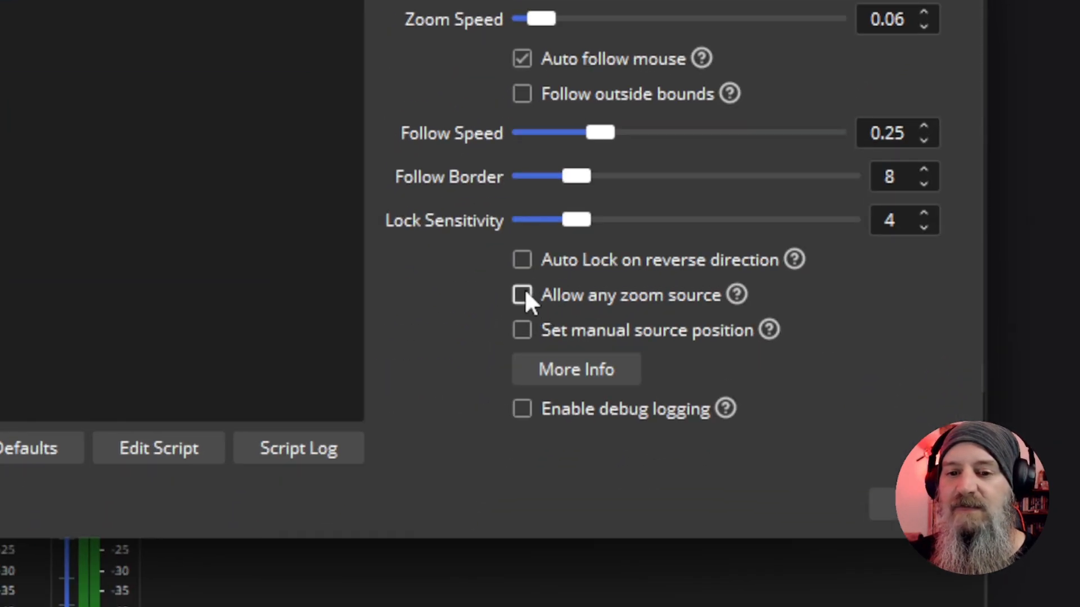
{"action": "mouse_move", "coordinate": [525, 292]}
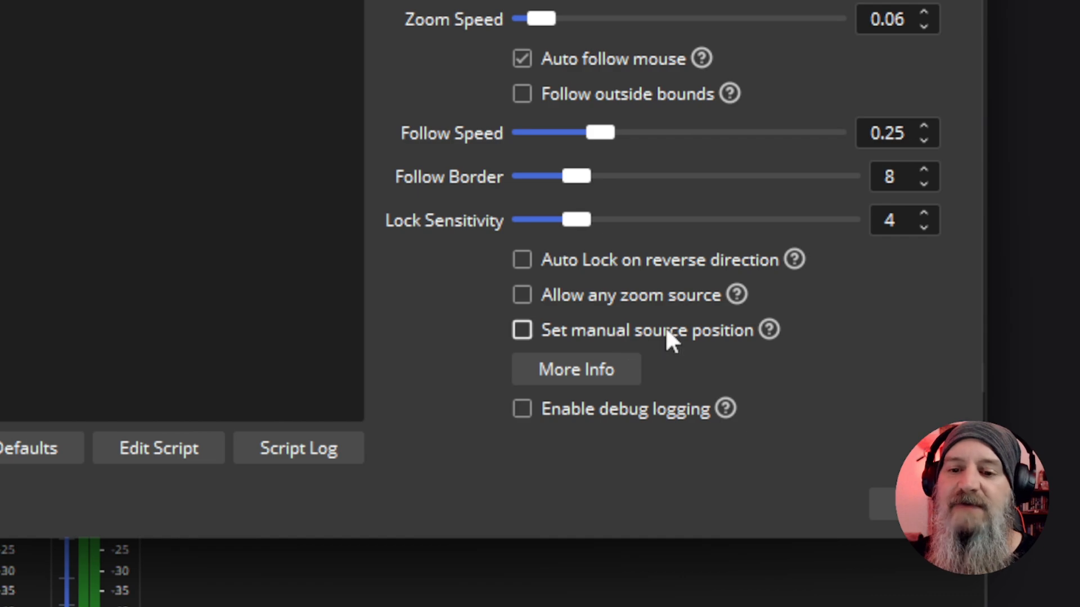
{"action": "mouse_move", "coordinate": [658, 341]}
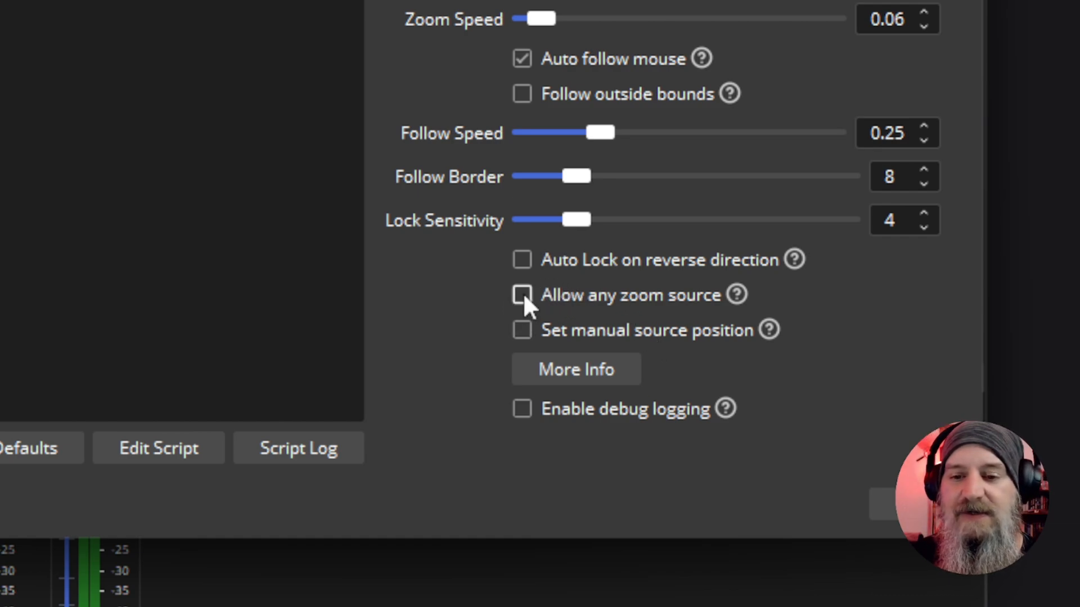
Enable Set manual source position to examine its position, size, scale and monitor fields, and disable it again
{"action": "left_click", "coordinate": [522, 330]}
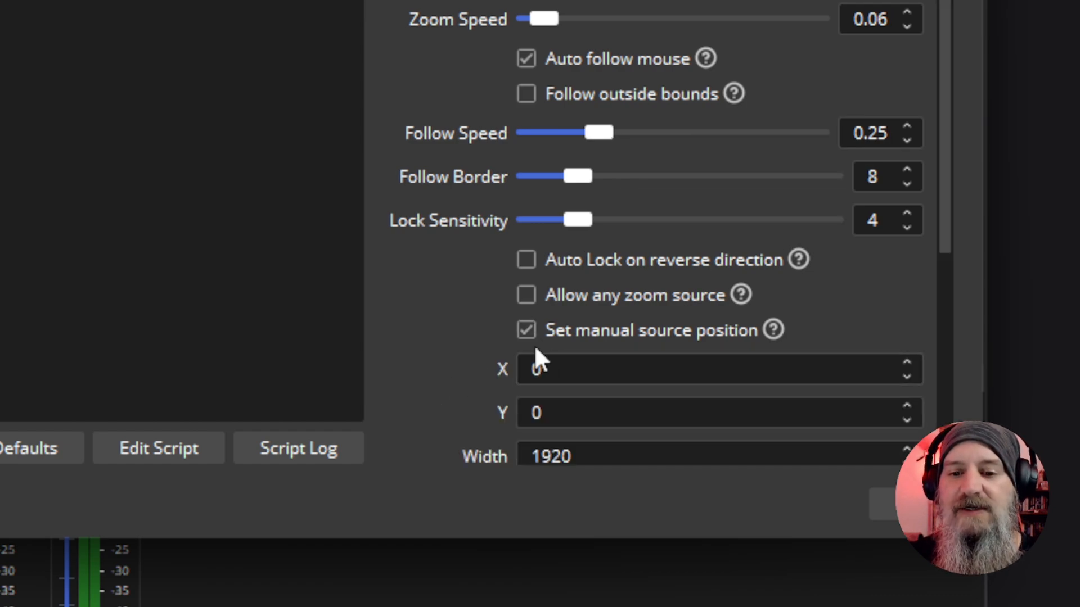
{"action": "scroll", "coordinate": [500, 372], "scroll_direction": "down", "scroll_amount": 2}
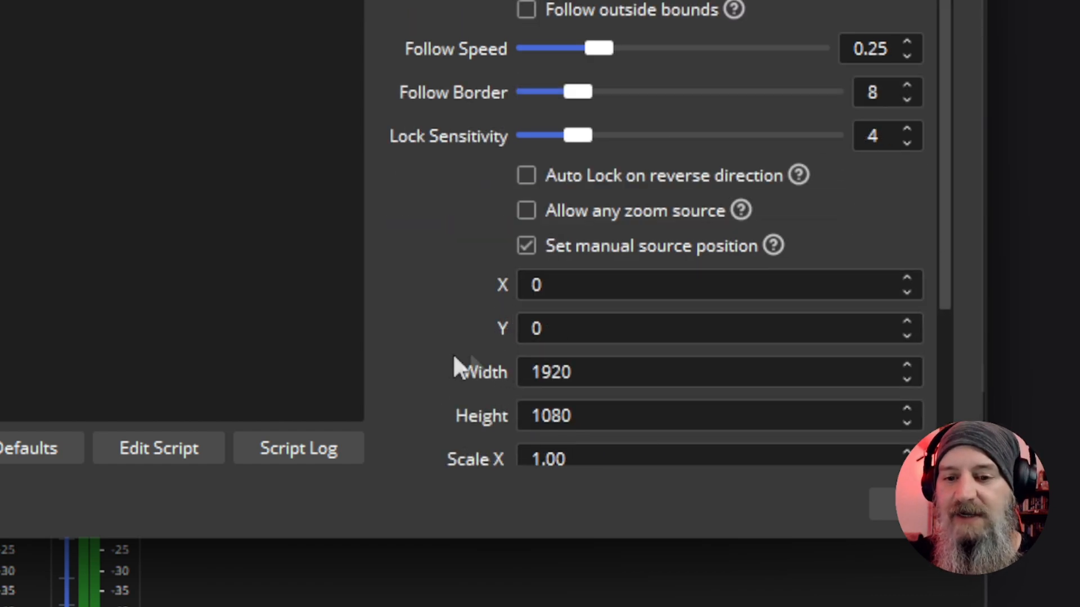
{"action": "scroll", "coordinate": [474, 366], "scroll_direction": "down", "scroll_amount": 2}
{"action": "scroll", "coordinate": [476, 385], "scroll_direction": "down", "scroll_amount": 2}
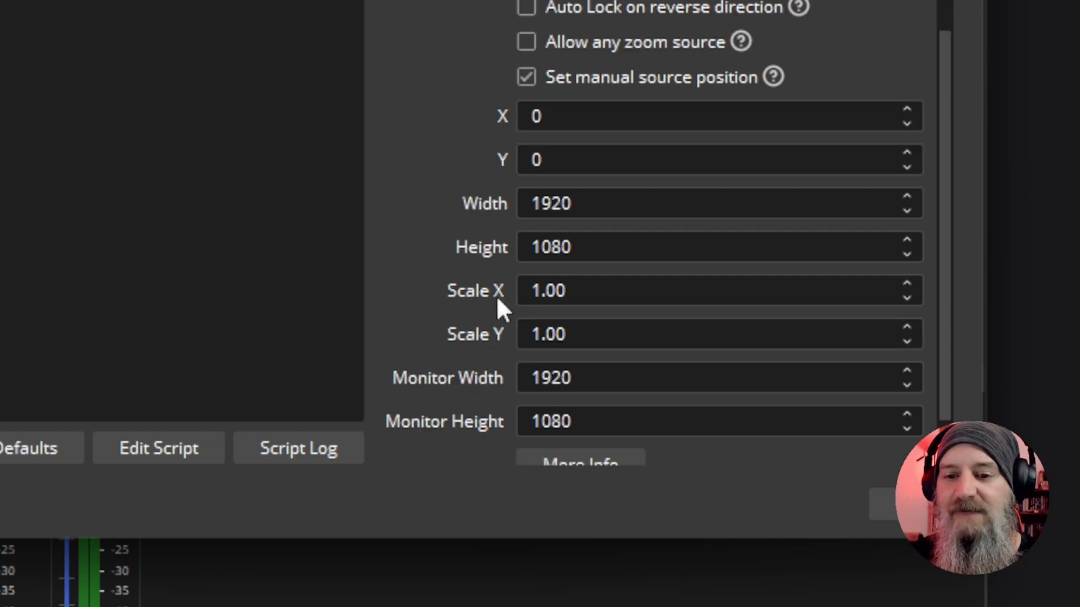
{"action": "scroll", "coordinate": [495, 361], "scroll_direction": "down", "scroll_amount": 2}
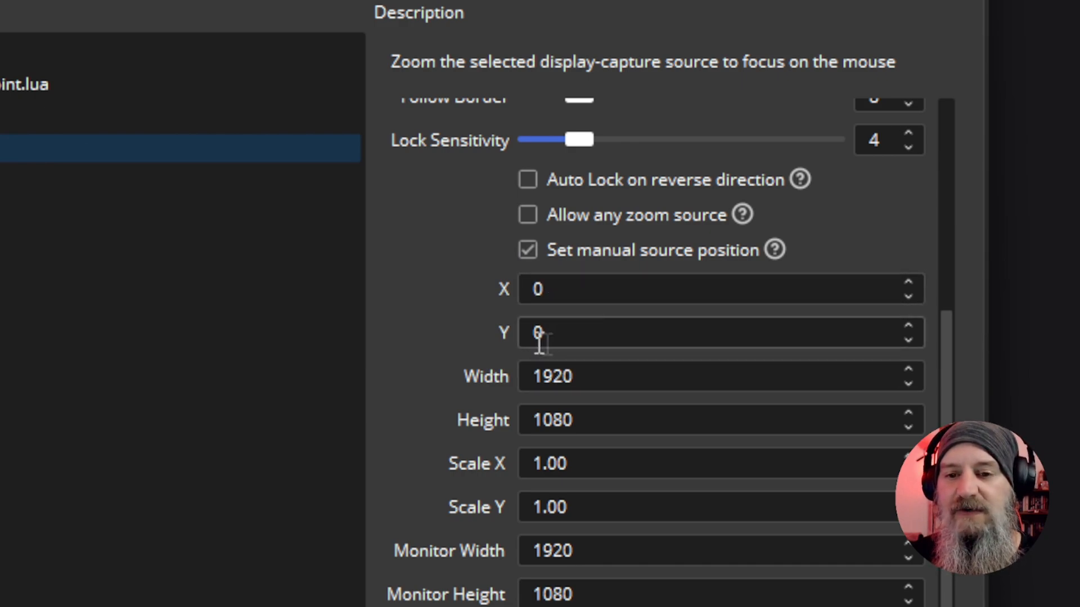
{"action": "left_click", "coordinate": [527, 250]}
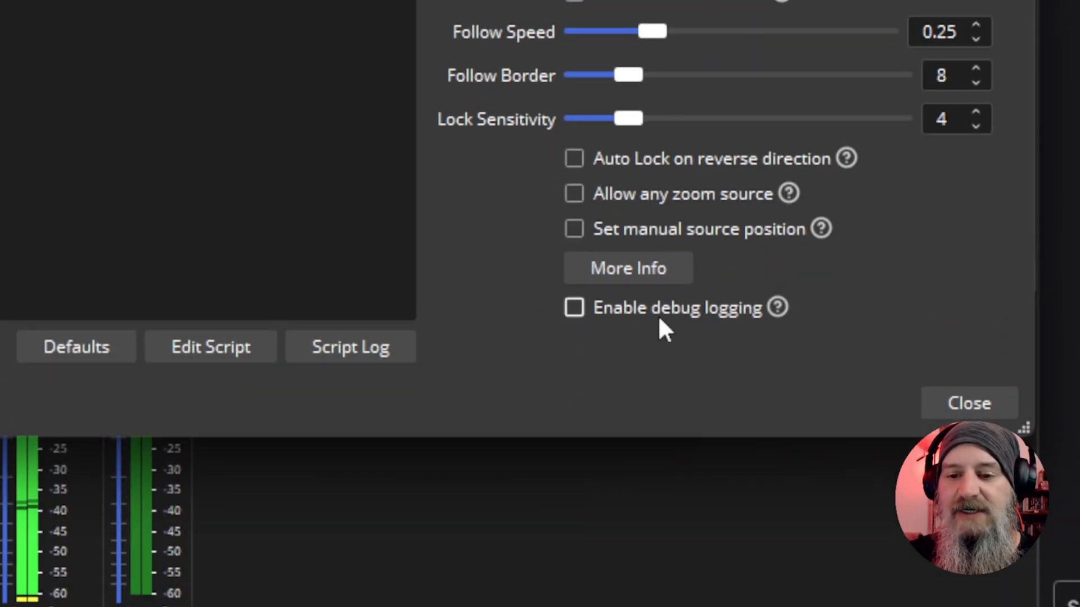
{"action": "mouse_move", "coordinate": [617, 314]}
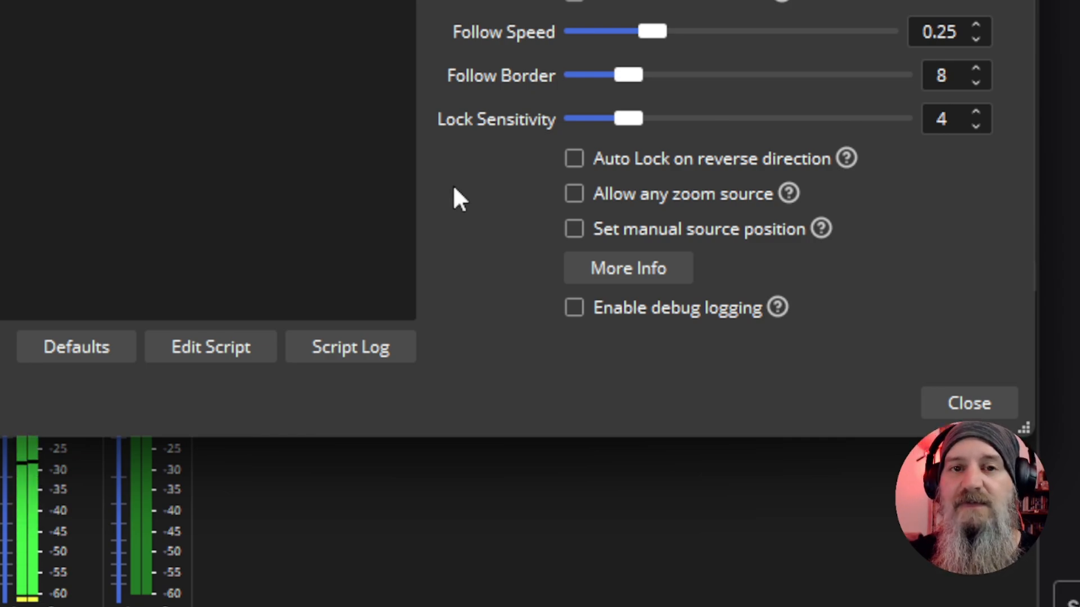
Close the scripts window and open the Hotkeys section of the OBS settings
{"action": "left_click", "coordinate": [962, 405]}
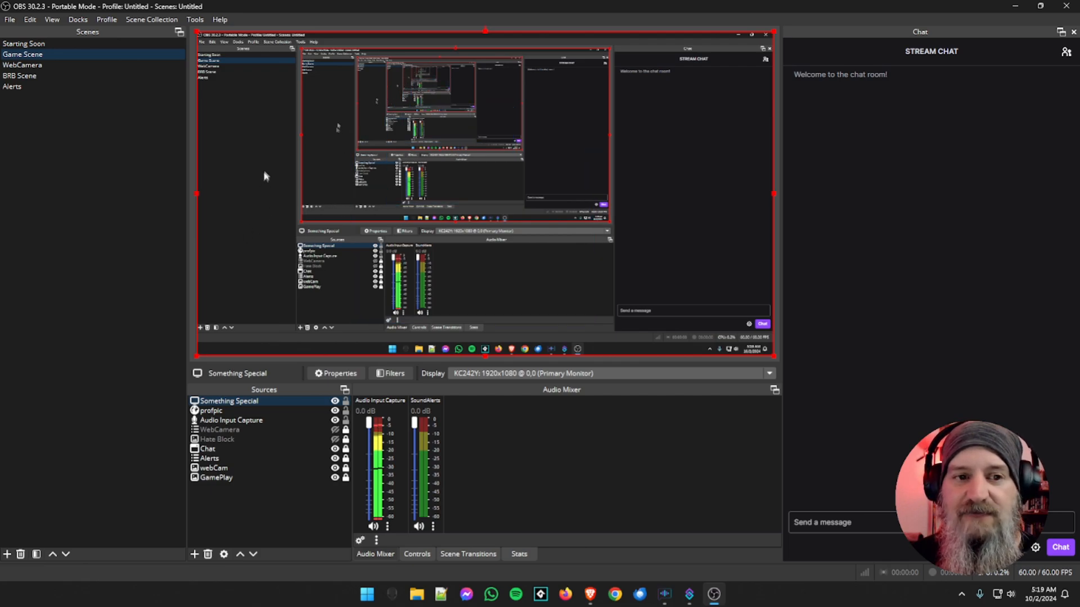
{"action": "left_click", "coordinate": [9, 20]}
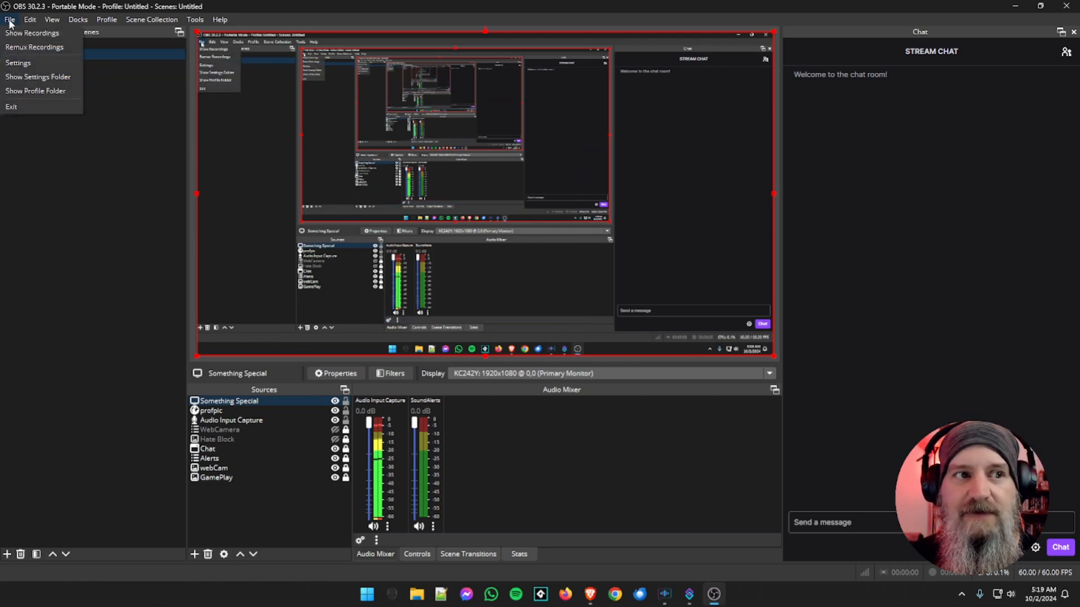
{"action": "left_click", "coordinate": [18, 67]}
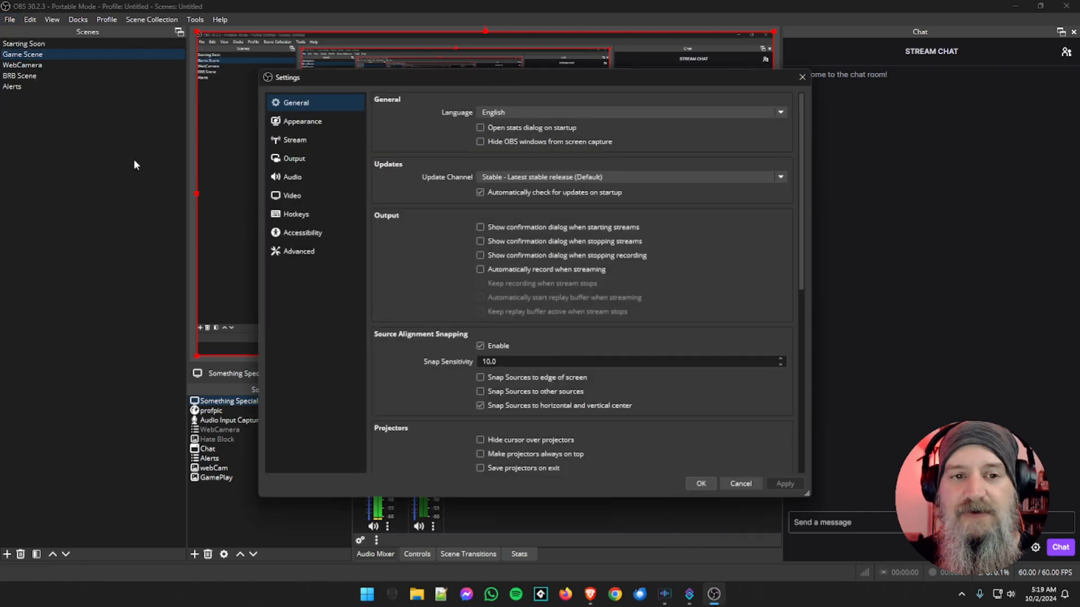
{"action": "left_click", "coordinate": [307, 220]}
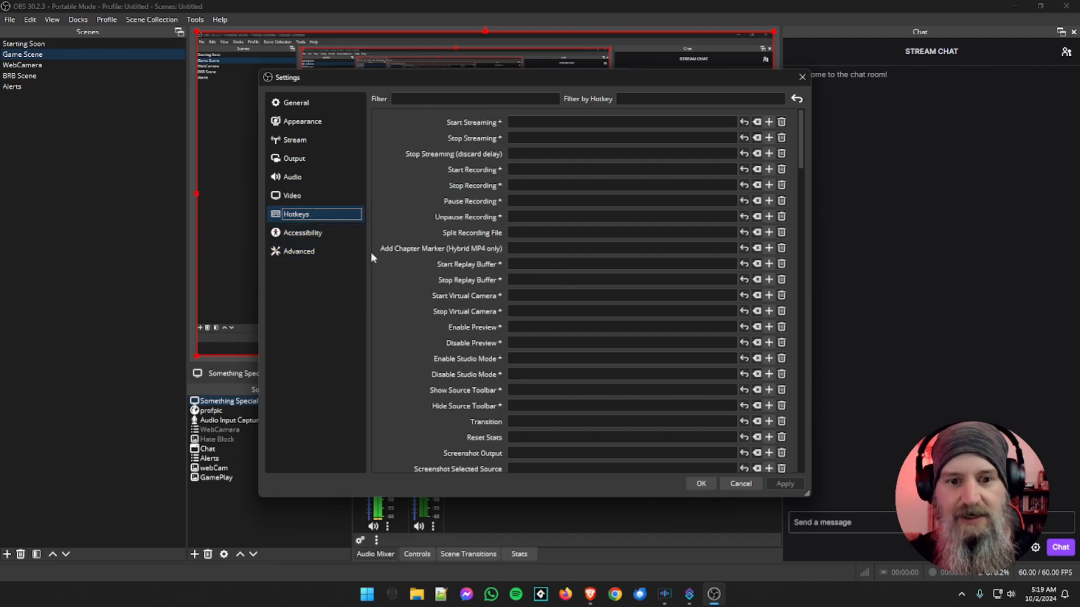
{"action": "key", "text": "Up"}
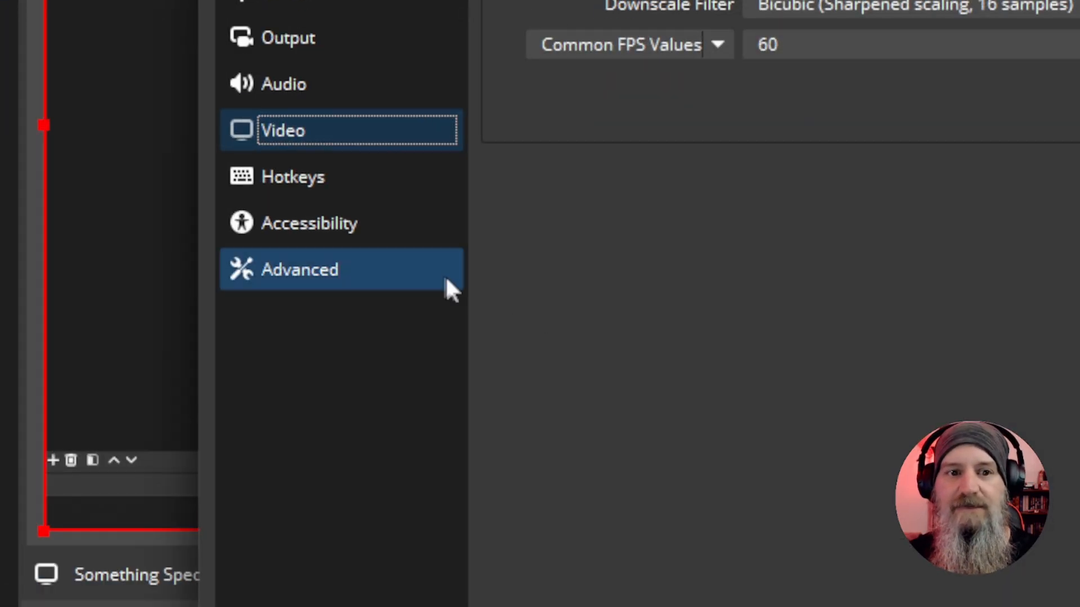
{"action": "left_click", "coordinate": [323, 176]}
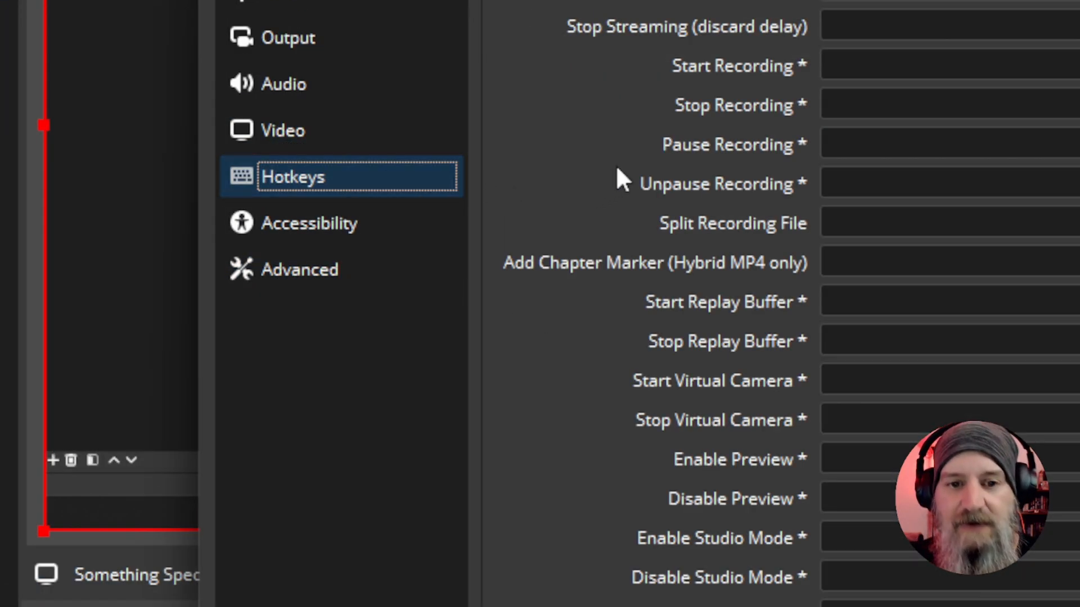
Assign Ctrl + F3 as the hotkey for Toggle zoom to mouse
{"action": "scroll", "coordinate": [618, 289], "scroll_direction": "down", "scroll_amount": 4}
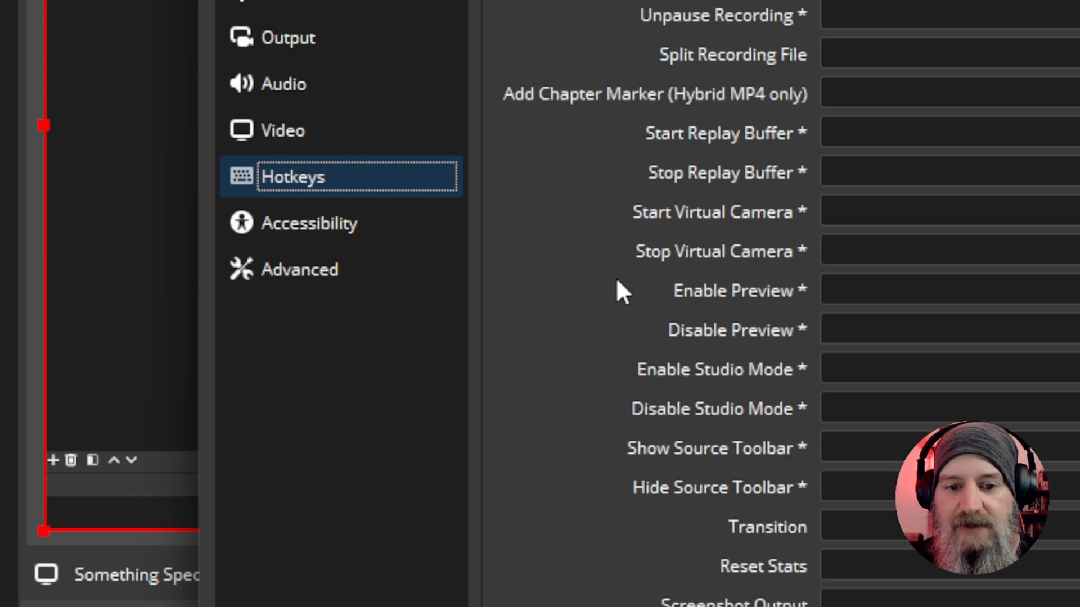
{"action": "scroll", "coordinate": [619, 290], "scroll_direction": "down", "scroll_amount": 4}
{"action": "scroll", "coordinate": [618, 283], "scroll_direction": "down", "scroll_amount": 2}
{"action": "scroll", "coordinate": [617, 284], "scroll_direction": "down", "scroll_amount": 6}
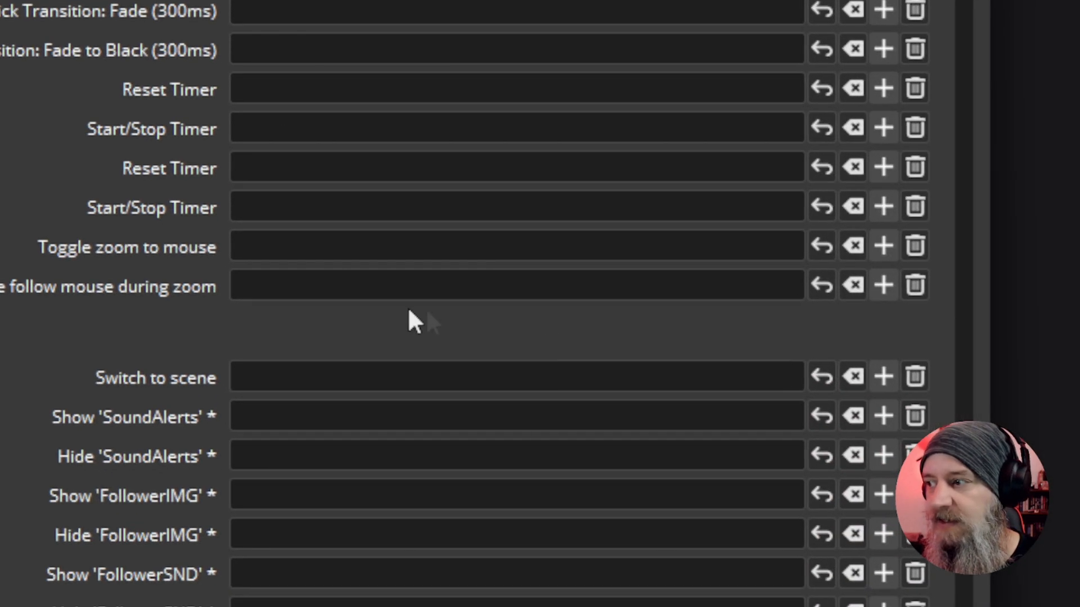
{"action": "left_click", "coordinate": [272, 244]}
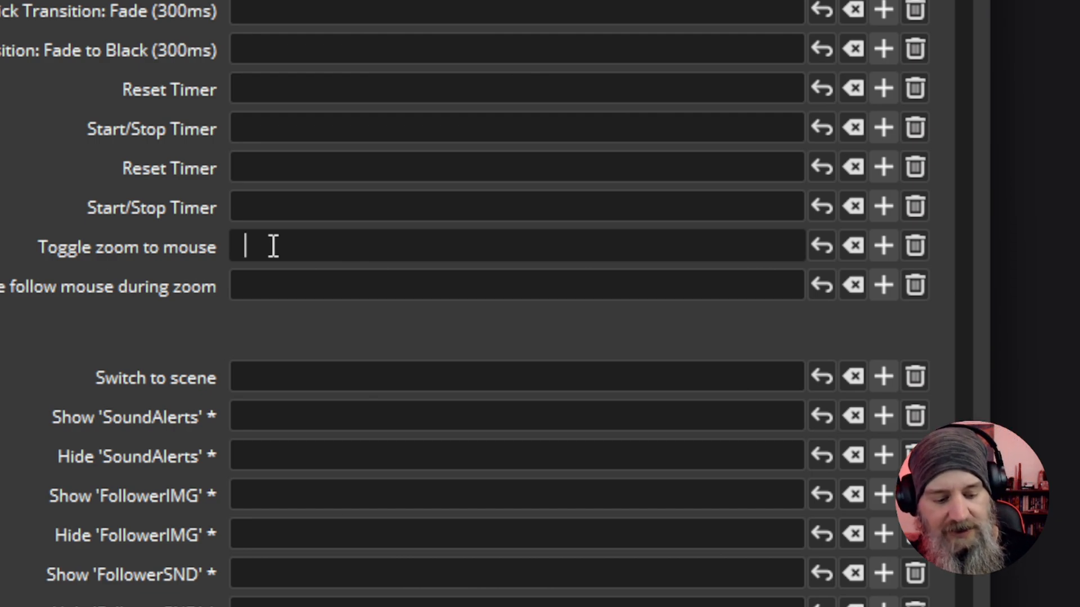
{"action": "key", "text": "ctrl"}
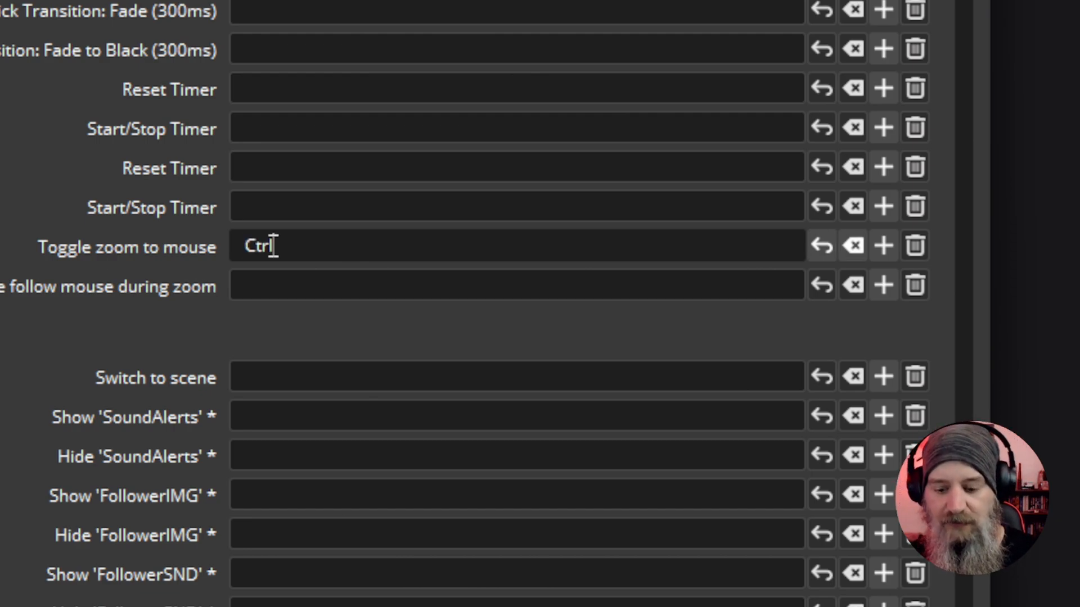
{"action": "key", "text": "ctrl+F3"}
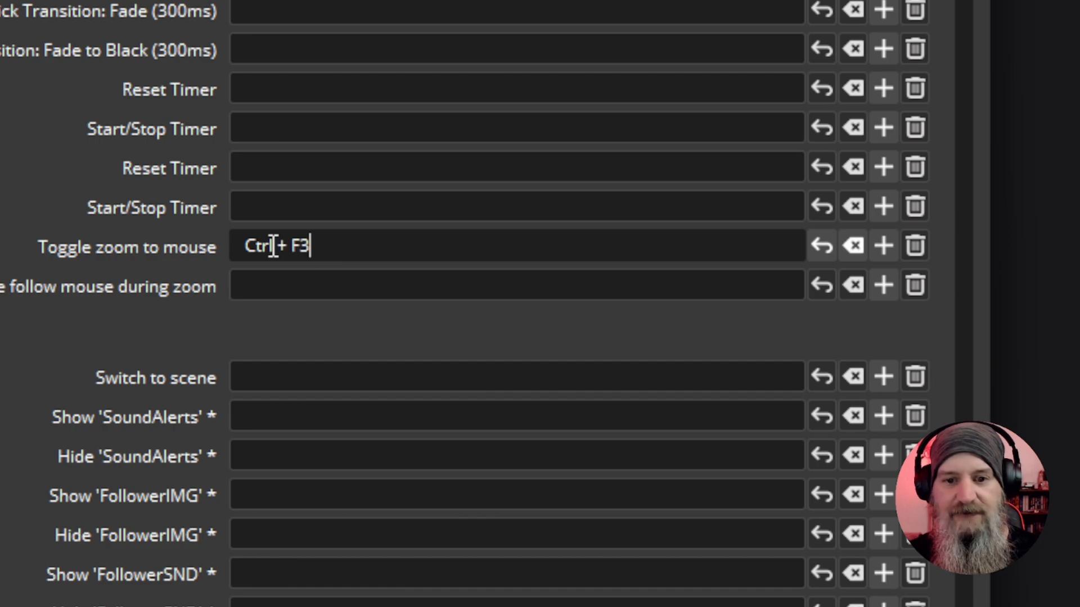
Assign Ctrl + F4 as the hotkey for toggling follow mouse during zoom, and save the settings
{"action": "left_click", "coordinate": [283, 294]}
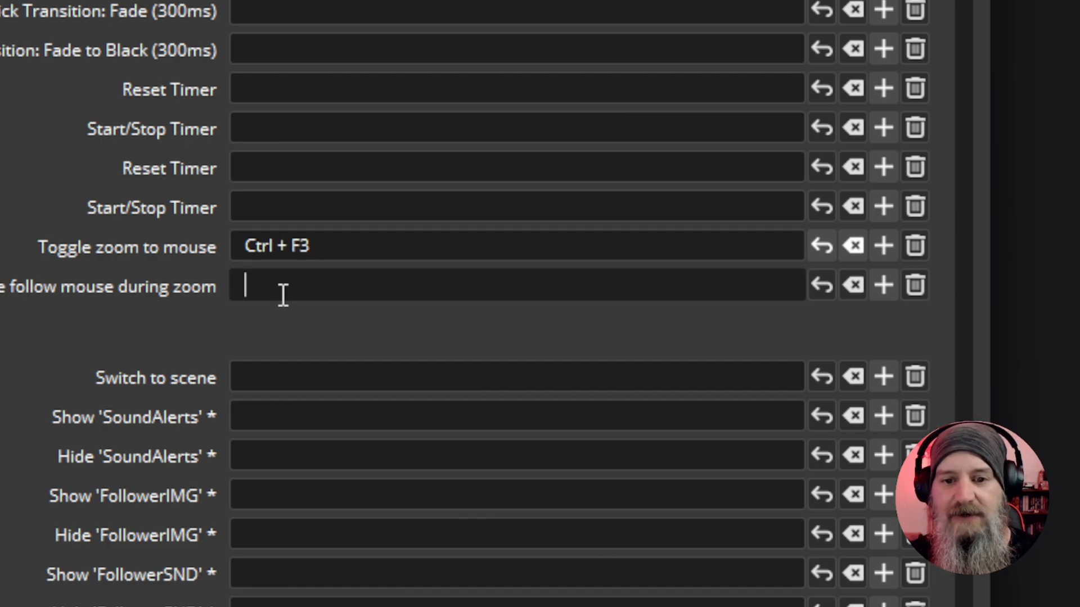
{"action": "key", "text": "ctrl"}
{"action": "key", "text": "ctrl+F4"}
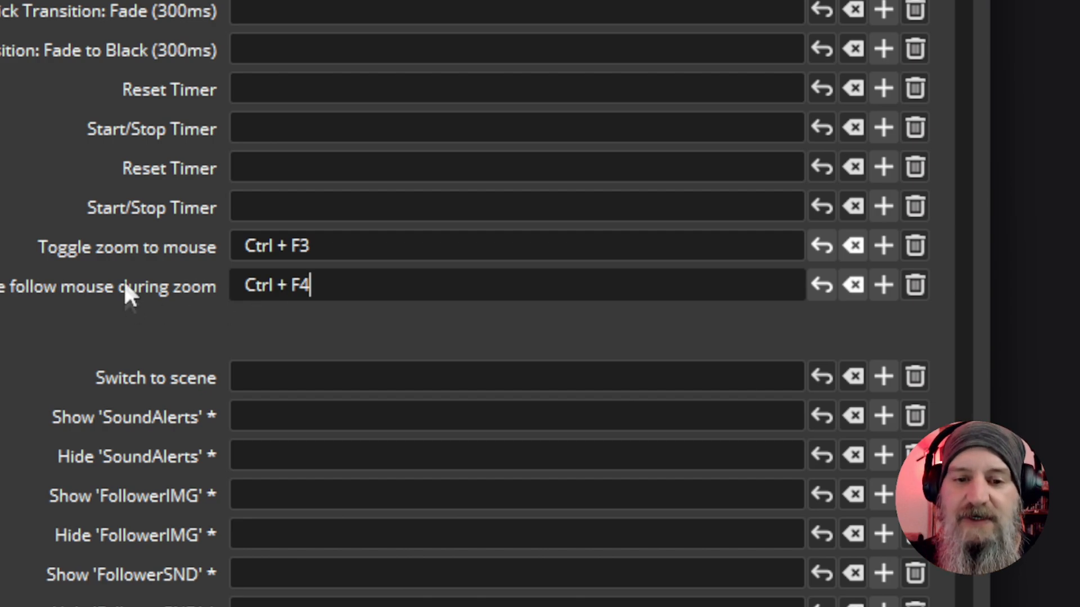
{"action": "left_click", "coordinate": [312, 248]}
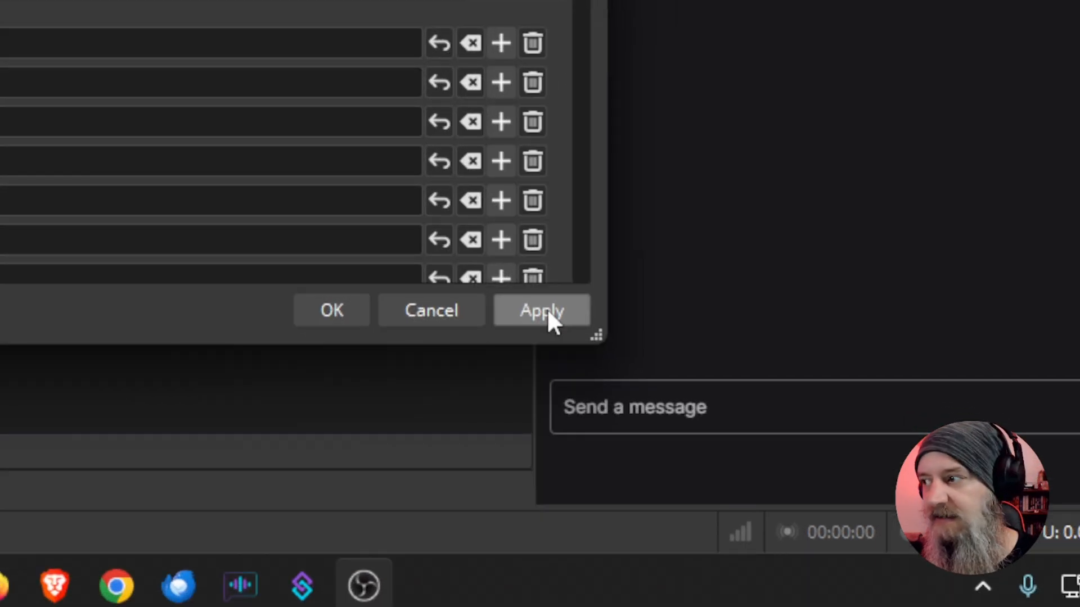
{"action": "left_click", "coordinate": [547, 309]}
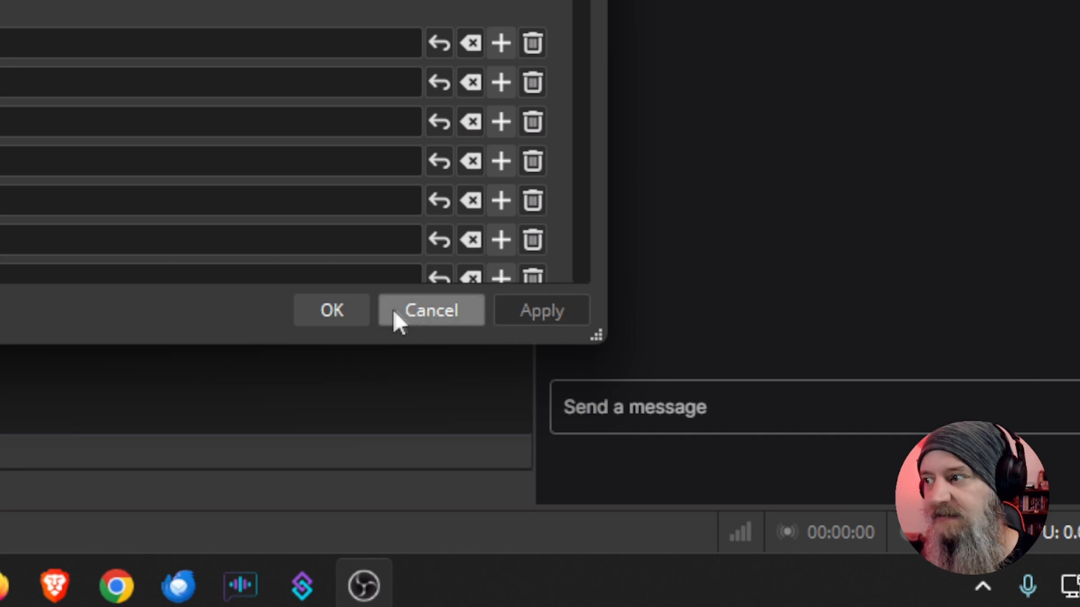
{"action": "left_click", "coordinate": [309, 308]}
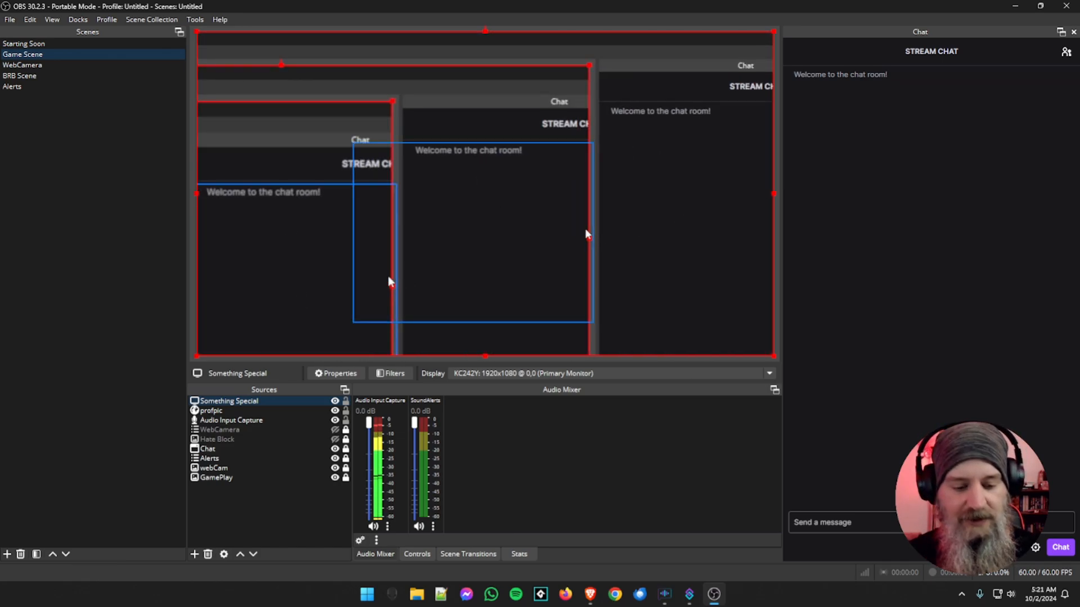
Toggle the mouse zoom off on the display capture and minimize the OBS window to show the desktop
{"action": "key", "text": "F1"}
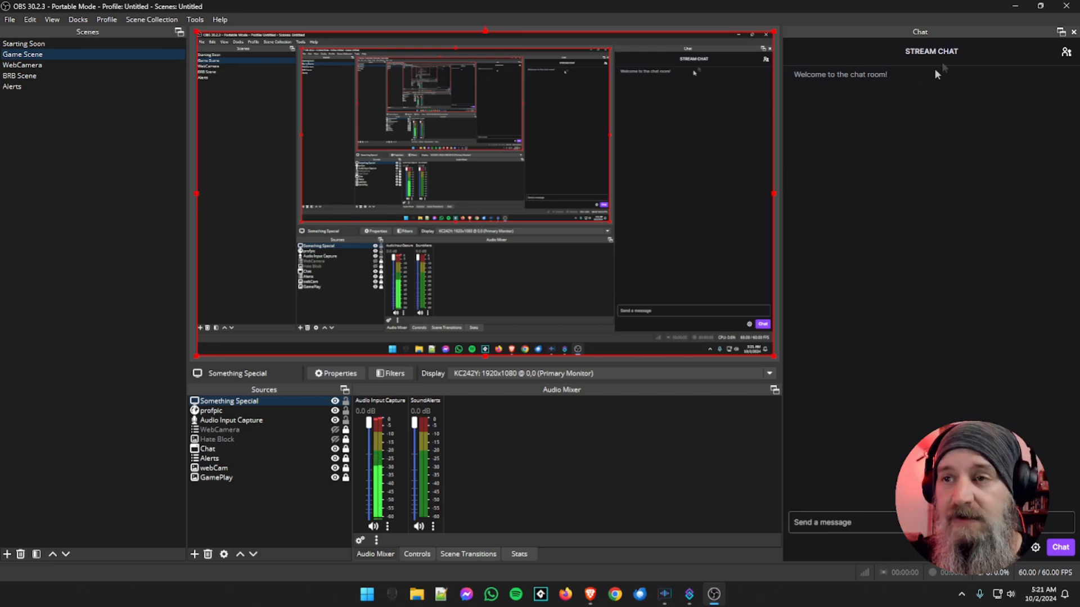
{"action": "left_click", "coordinate": [1015, 6]}
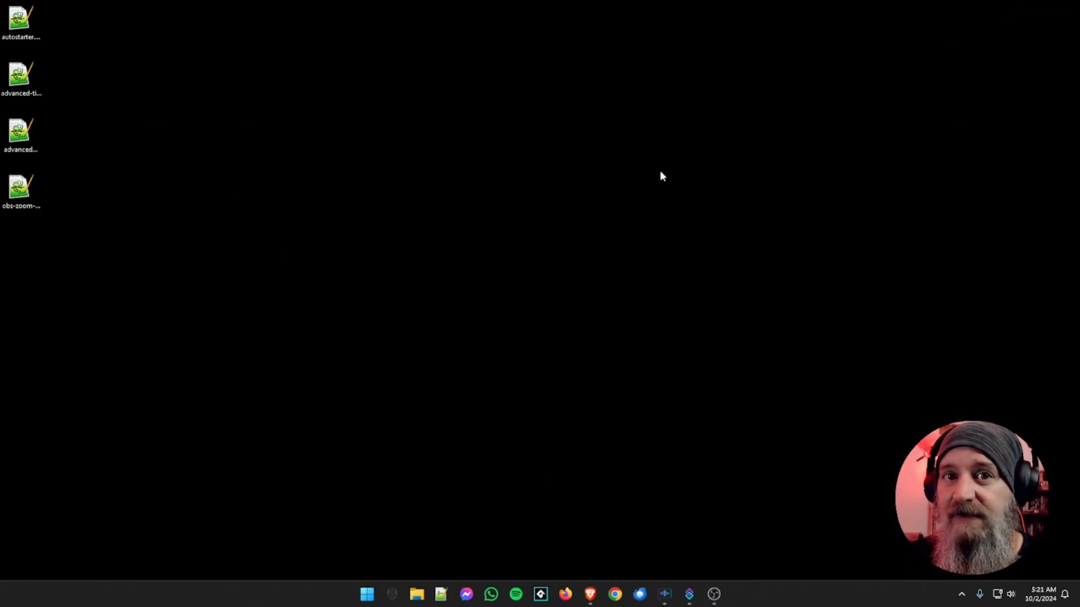